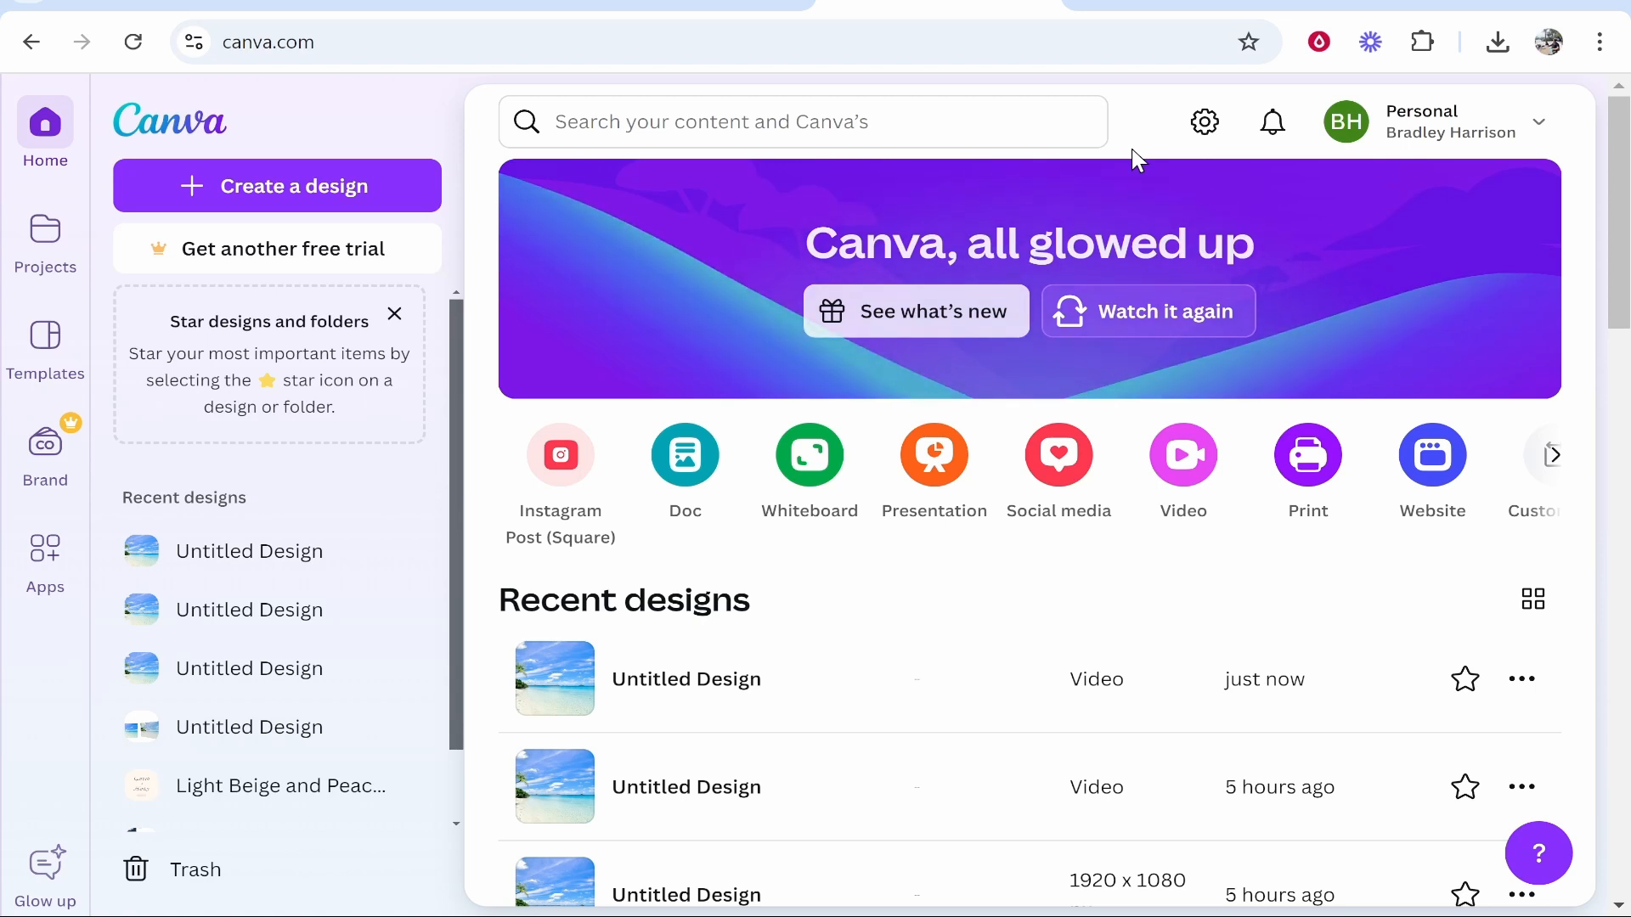
# Search Google for "canva" in a new browser tab and open the official Canva site.
pyautogui.click(316, 41)
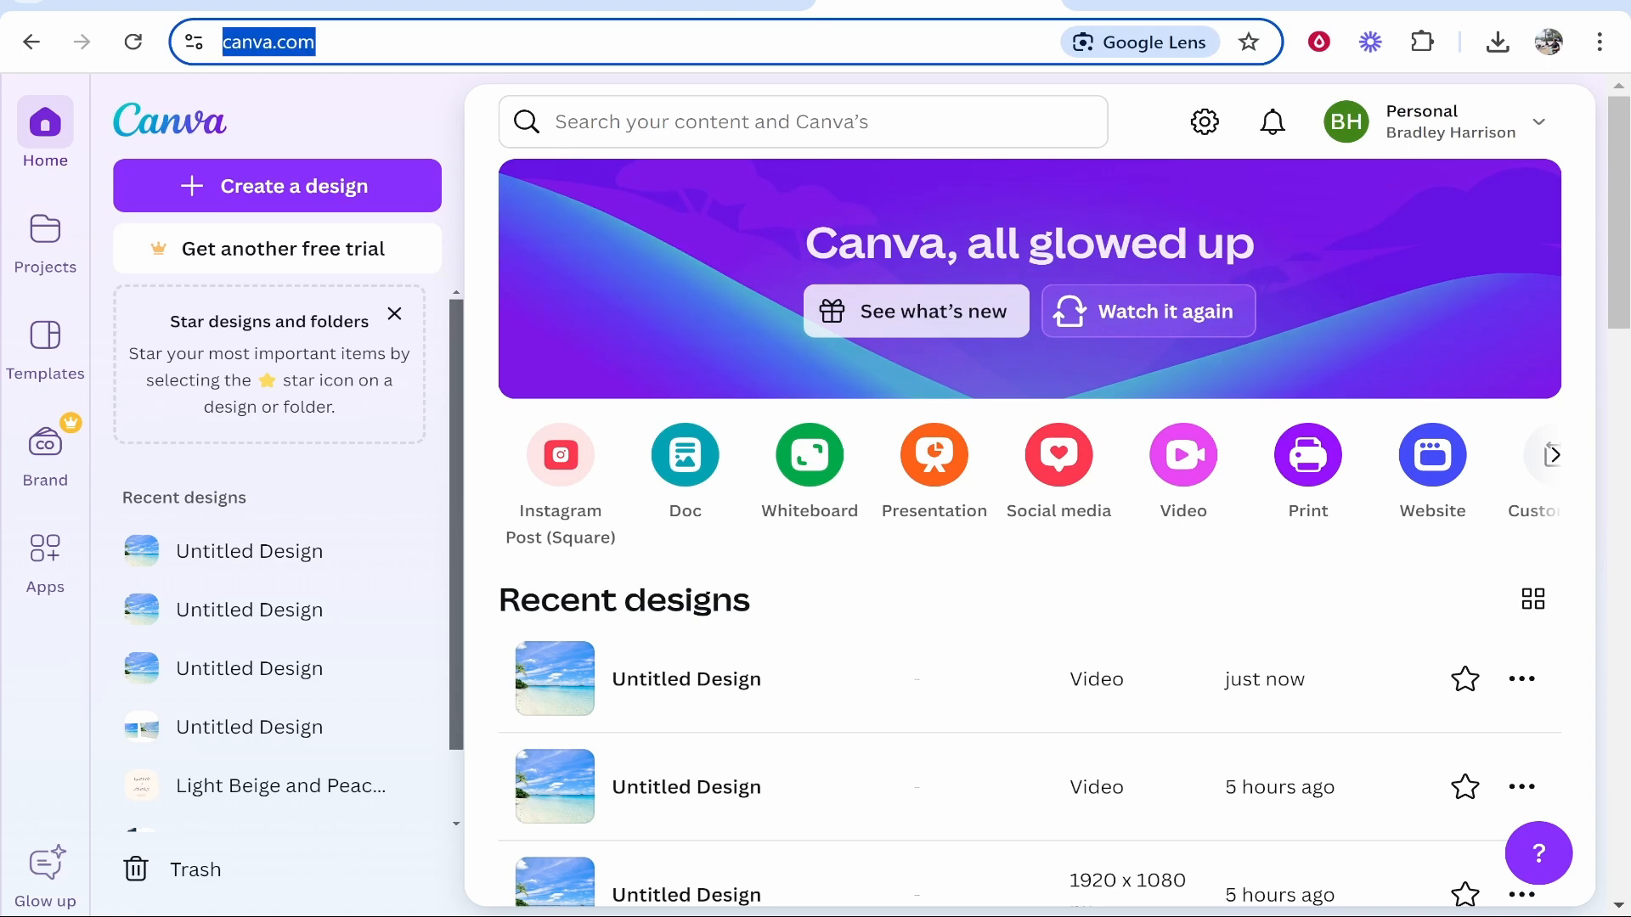
pyautogui.click(1406, 4)
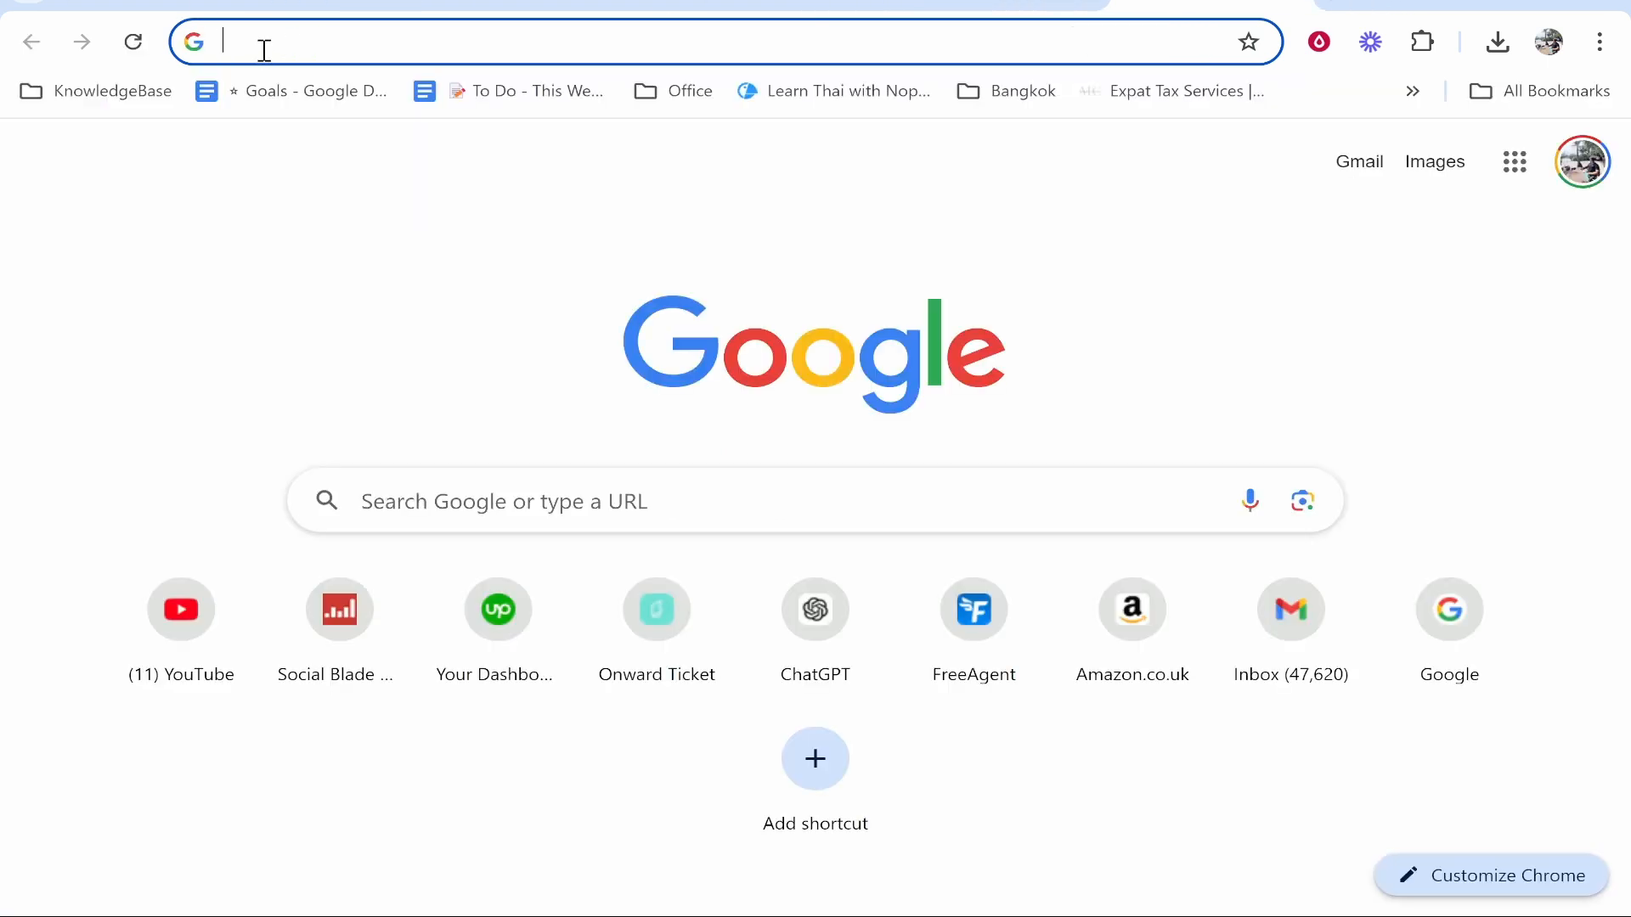
pyautogui.write('canva')
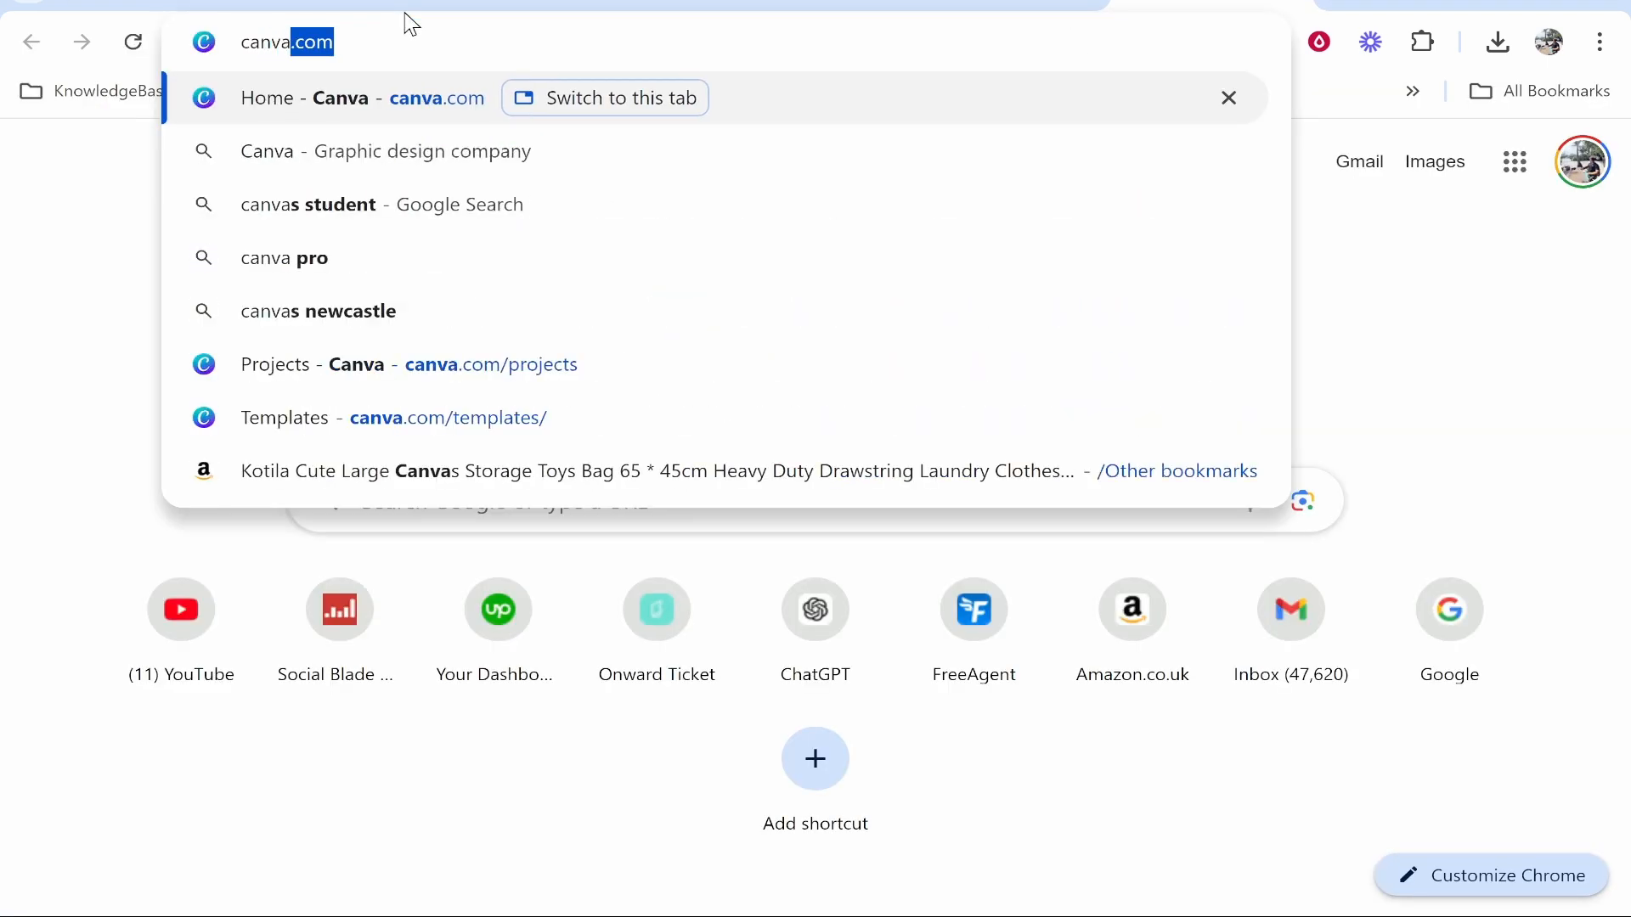
pyautogui.press('Delete')
pyautogui.press('Return')
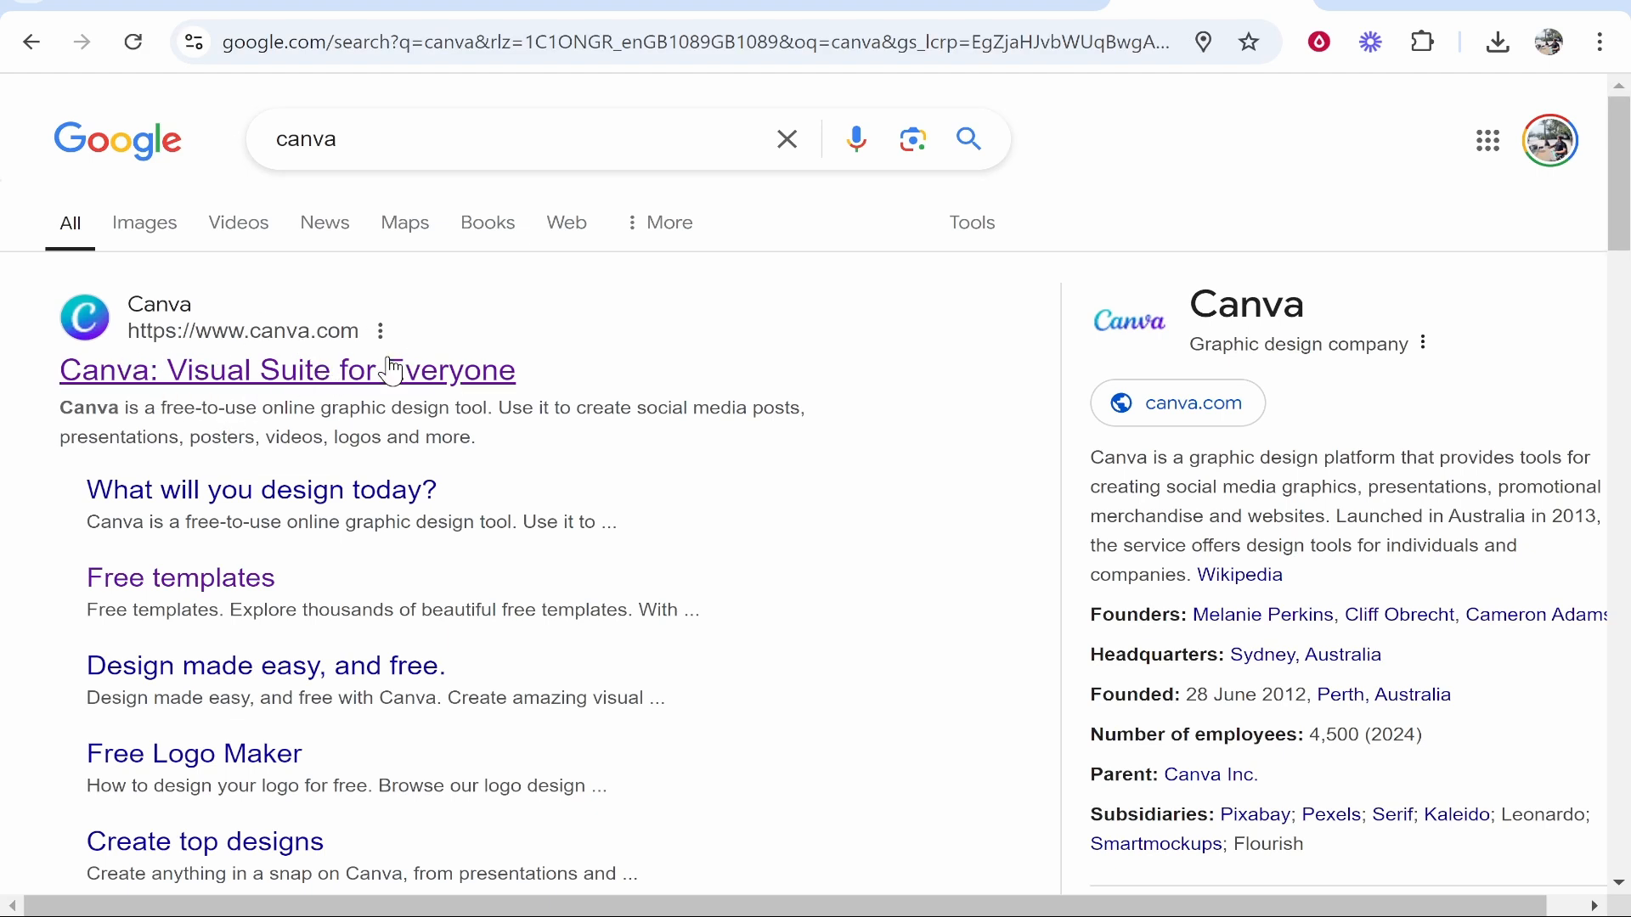
pyautogui.click(304, 382)
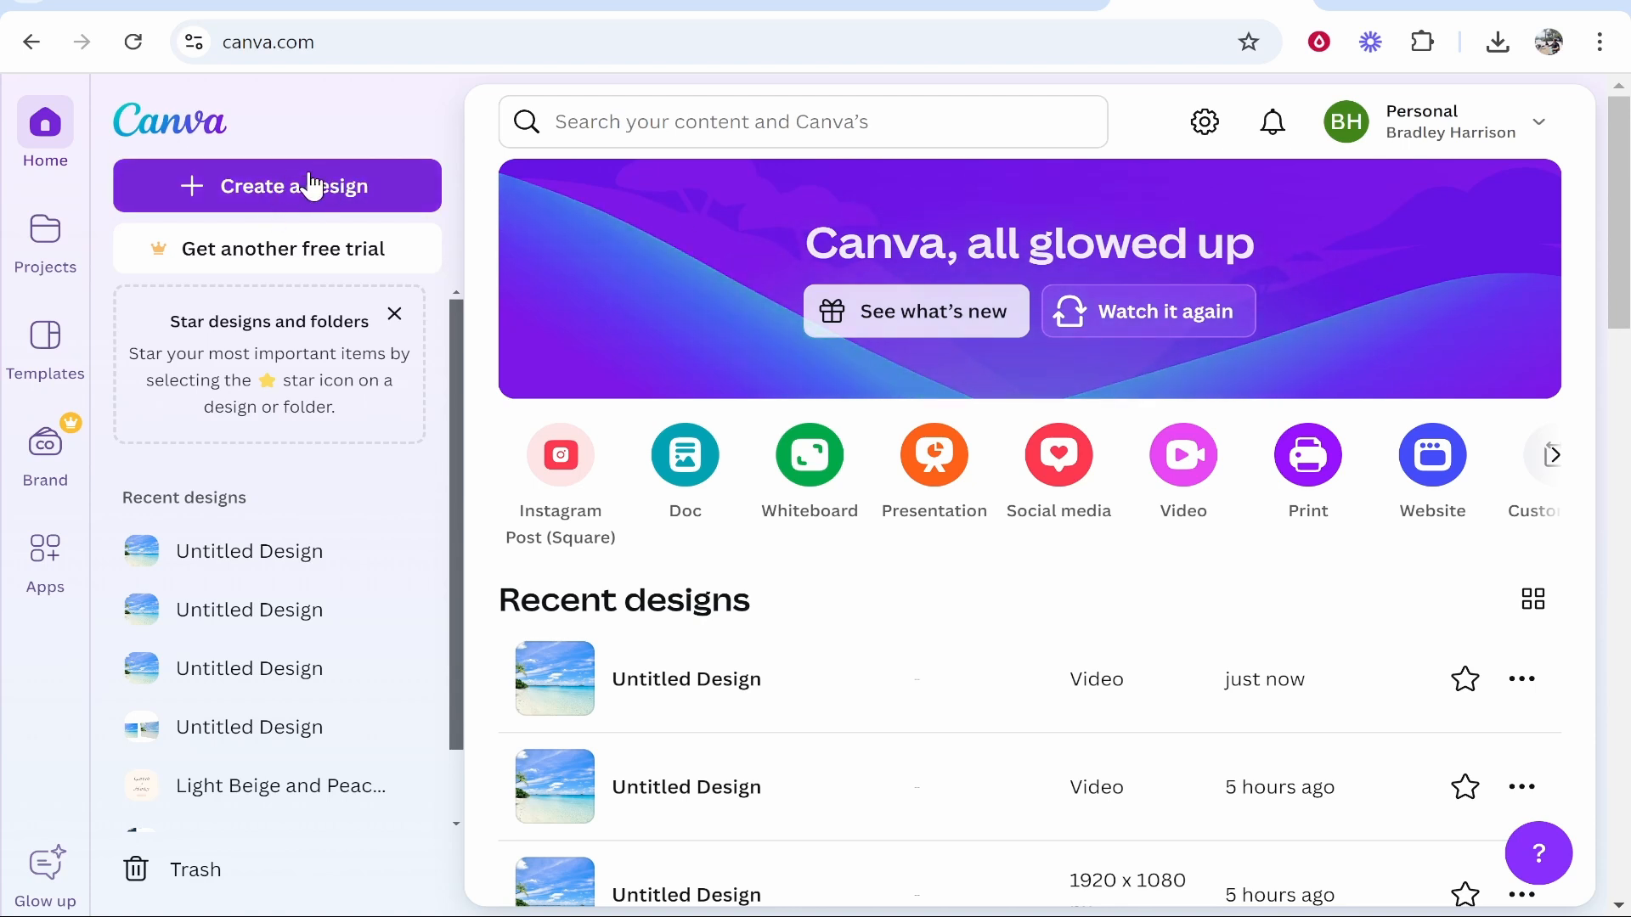
# Create a blank Video (1080p) design from the Videos category and clear the side panel away from the canvas.
pyautogui.click(284, 186)
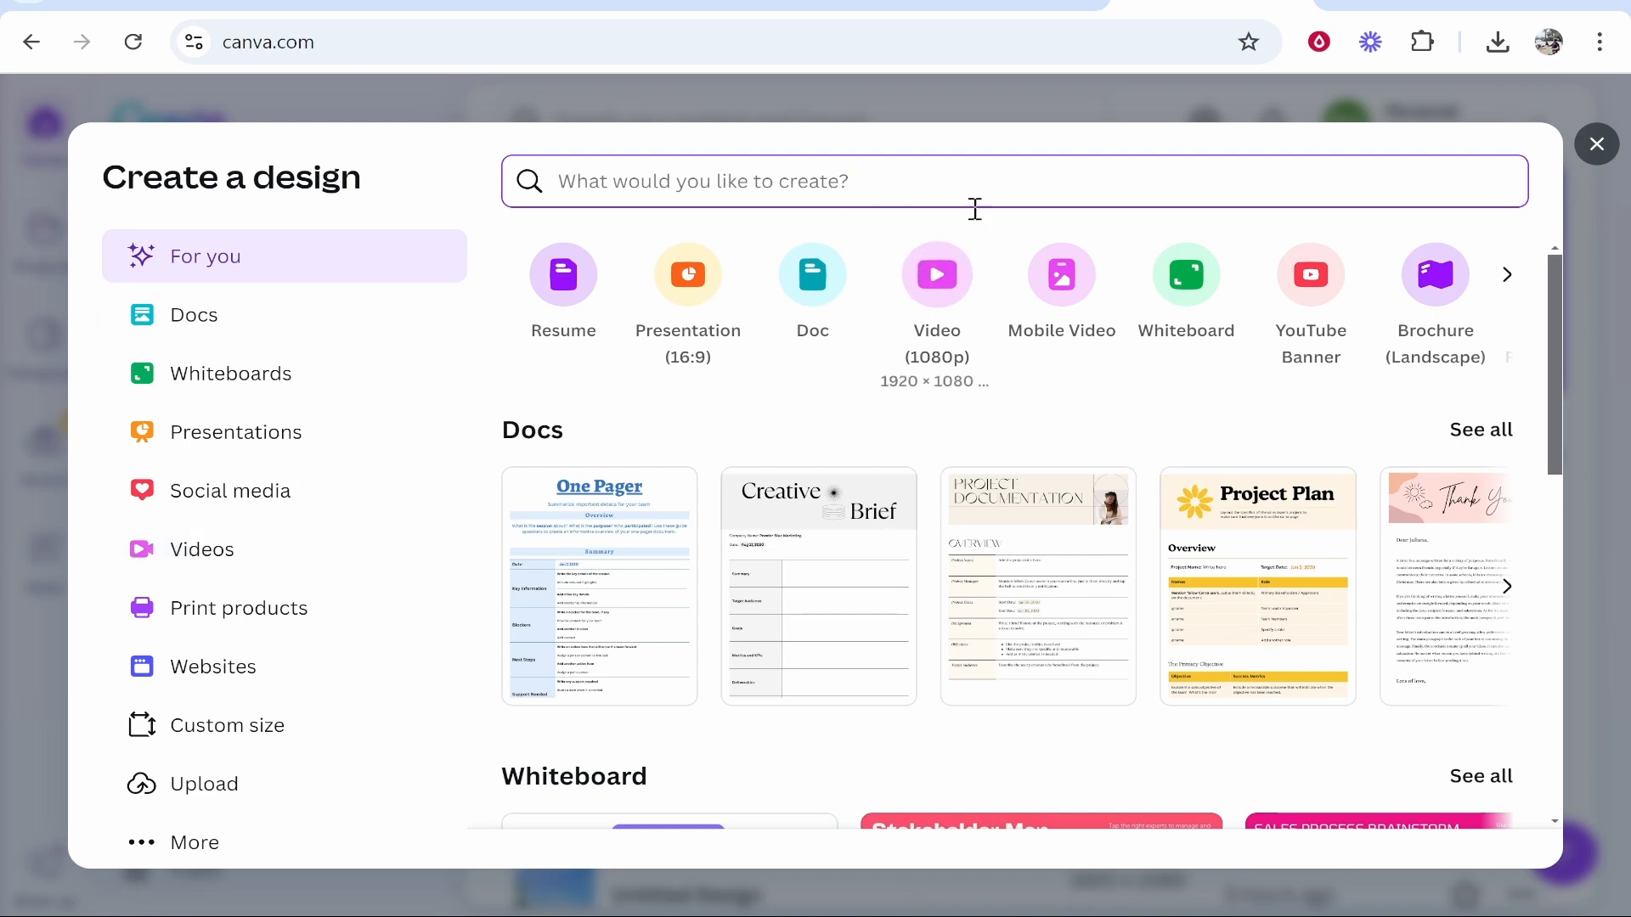
pyautogui.click(181, 550)
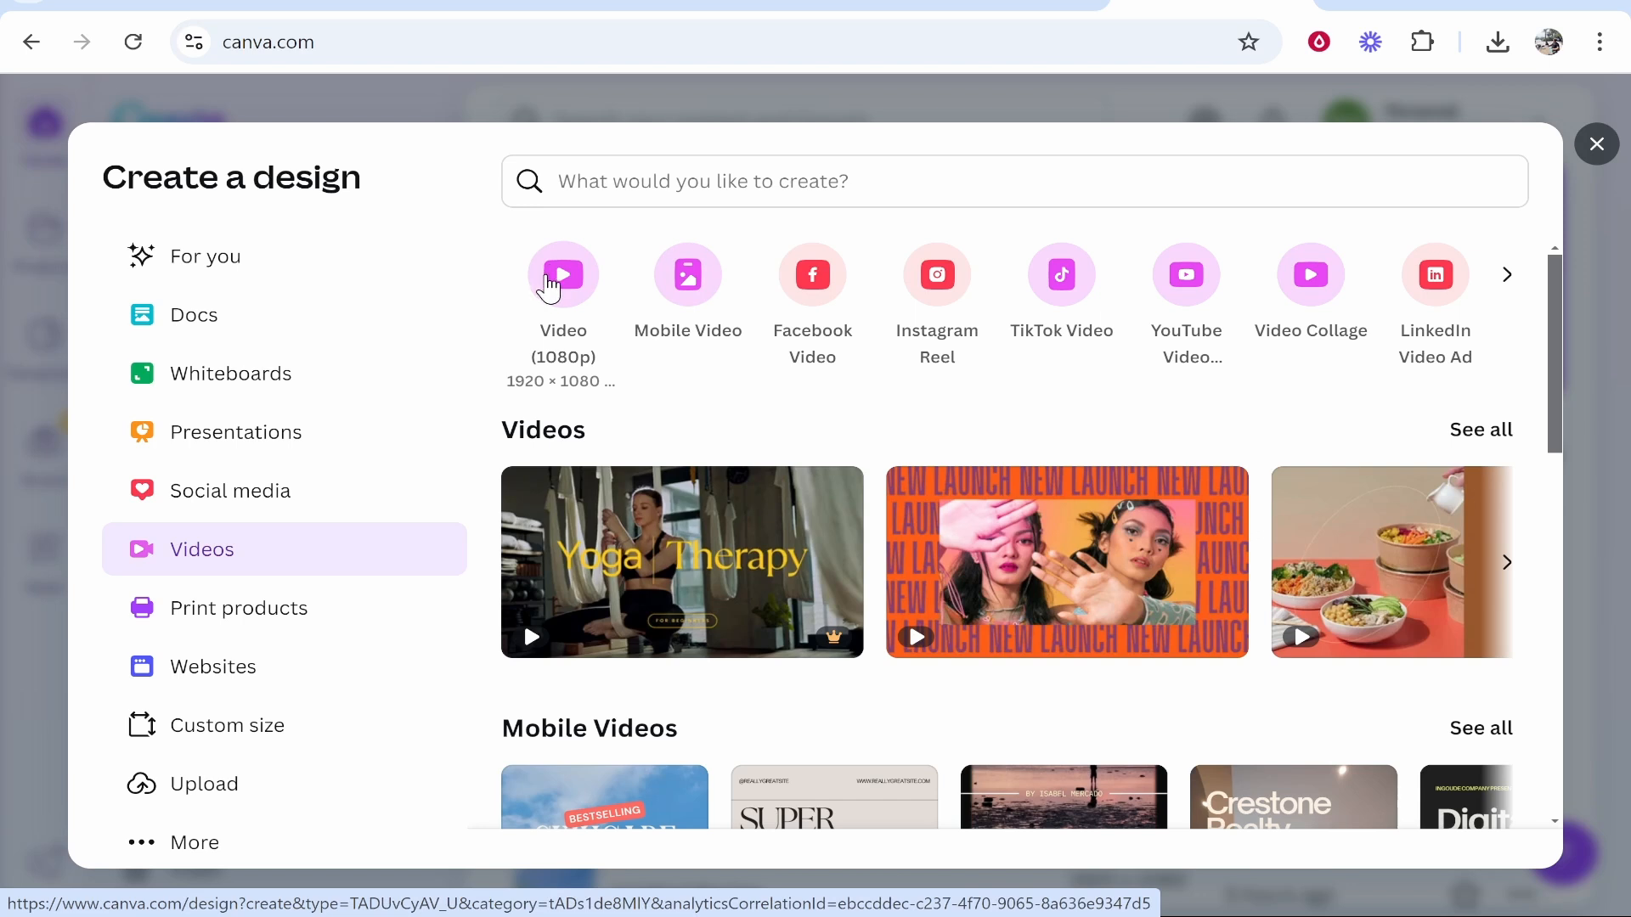
pyautogui.click(576, 278)
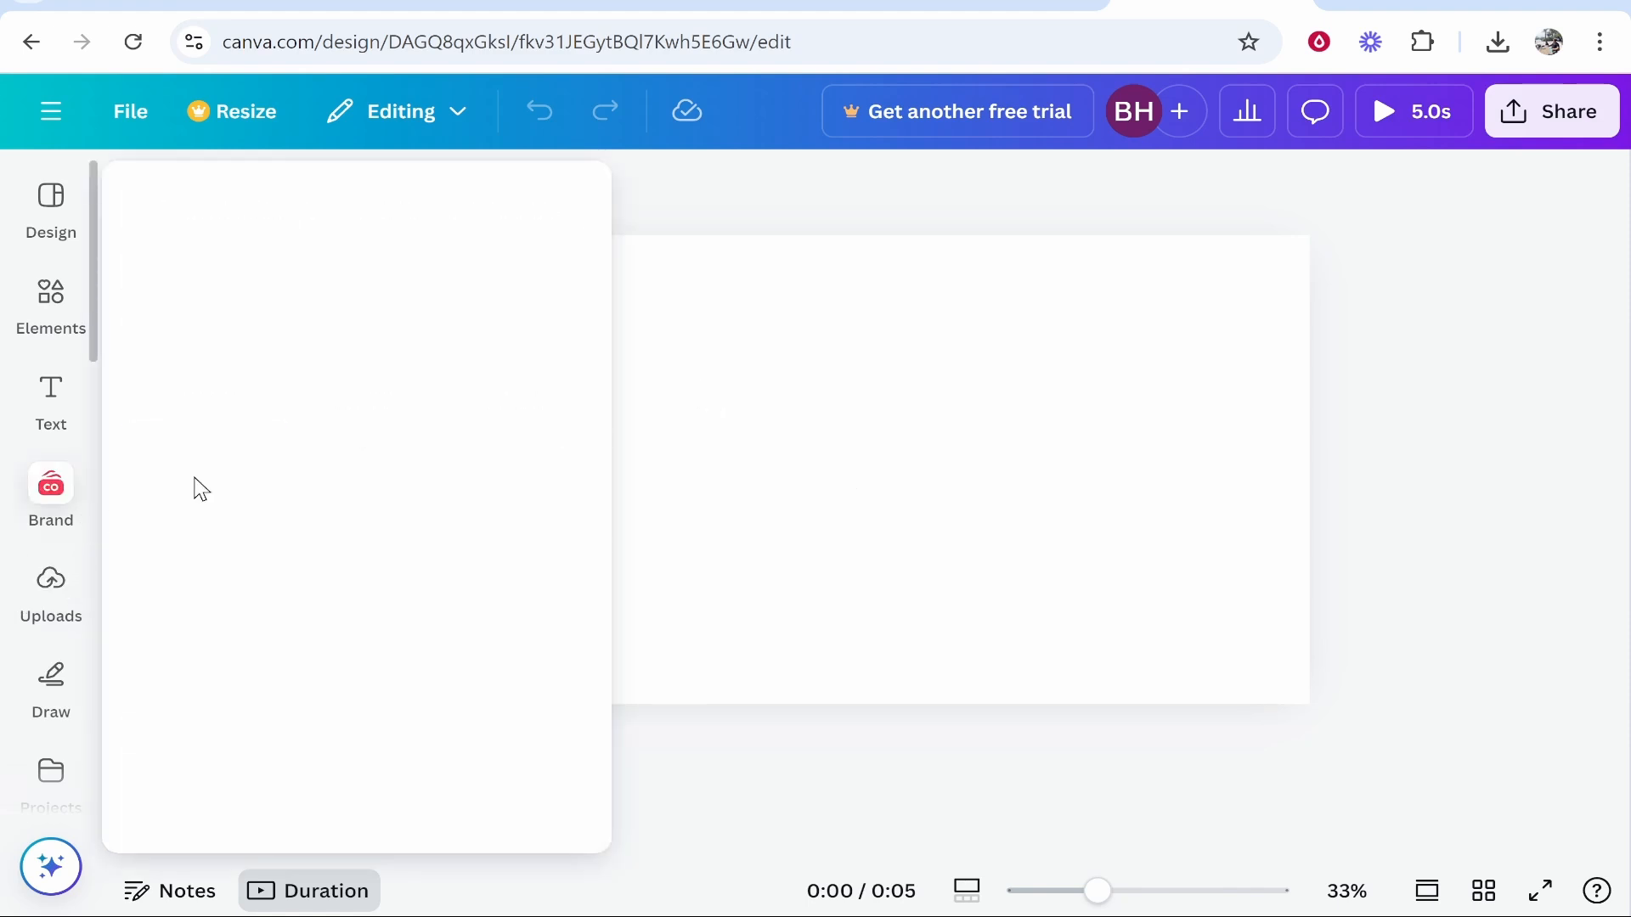
pyautogui.click(1180, 430)
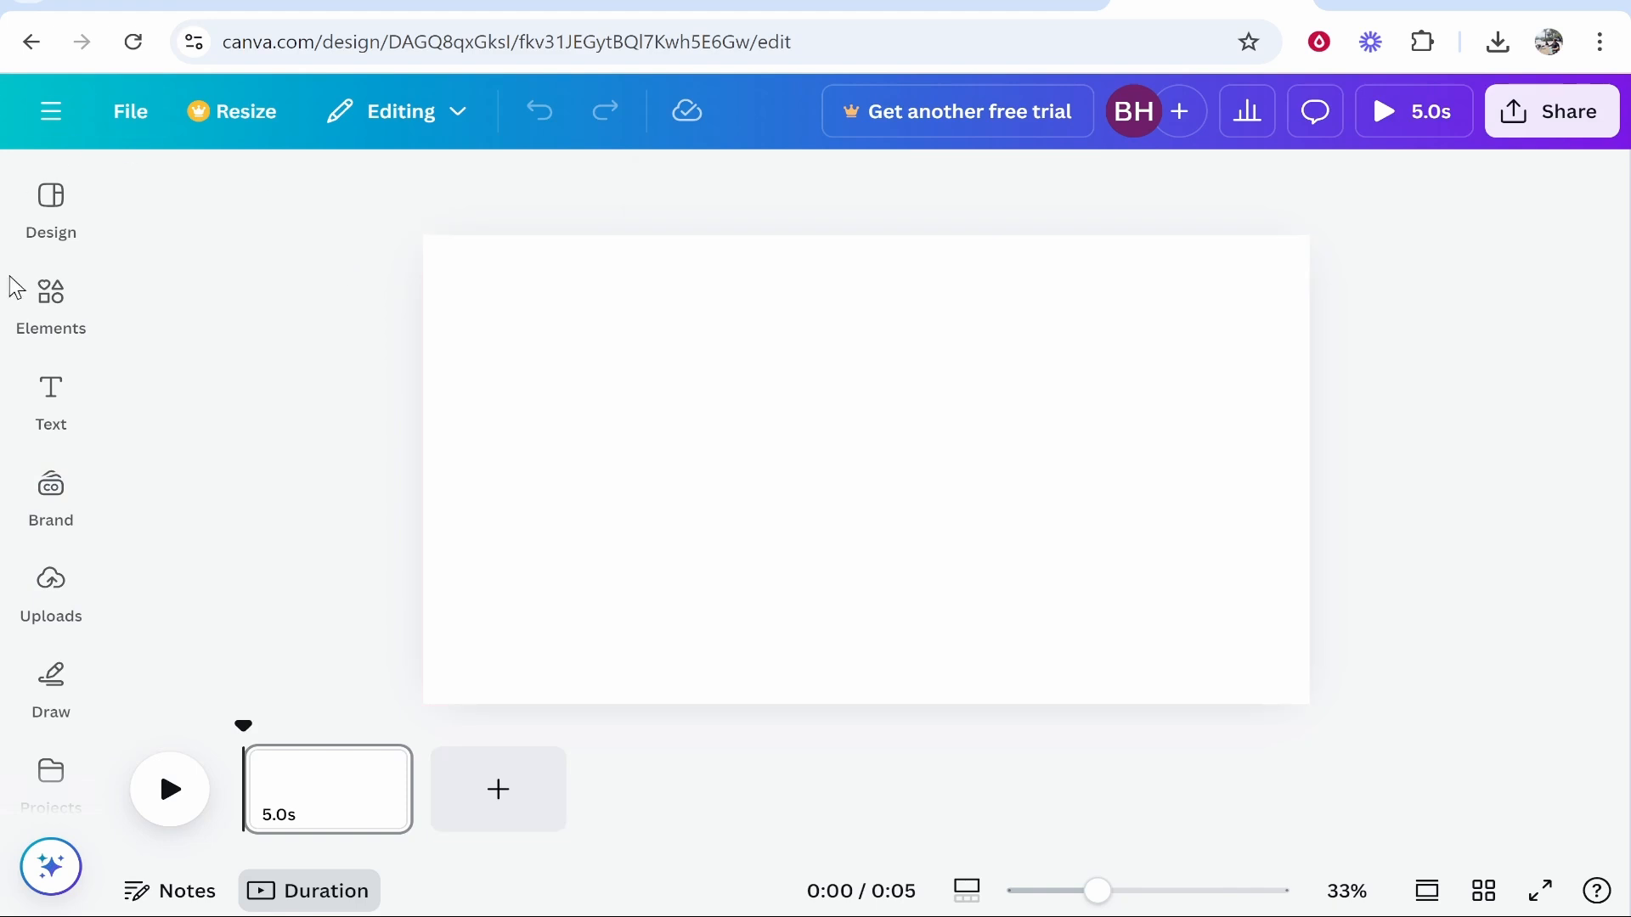
# Upload the images pexels-danxavier-1212984 and pexels-danxavier-1212984_Nero AI_Cartoon from the Downloads folder.
pyautogui.click(51, 586)
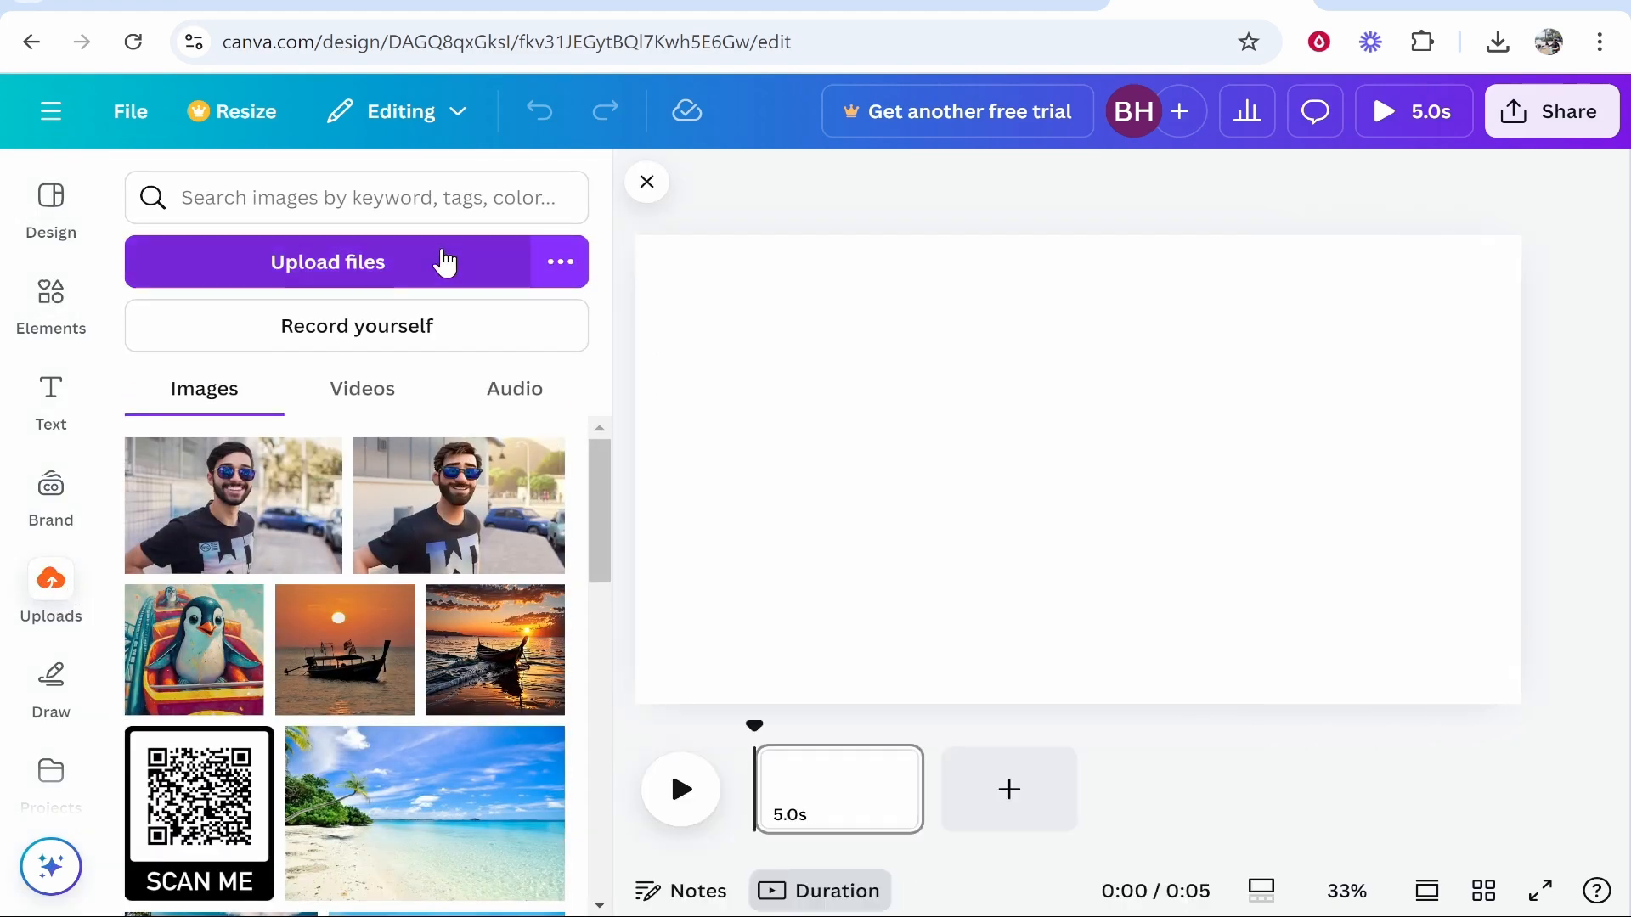
pyautogui.click(346, 263)
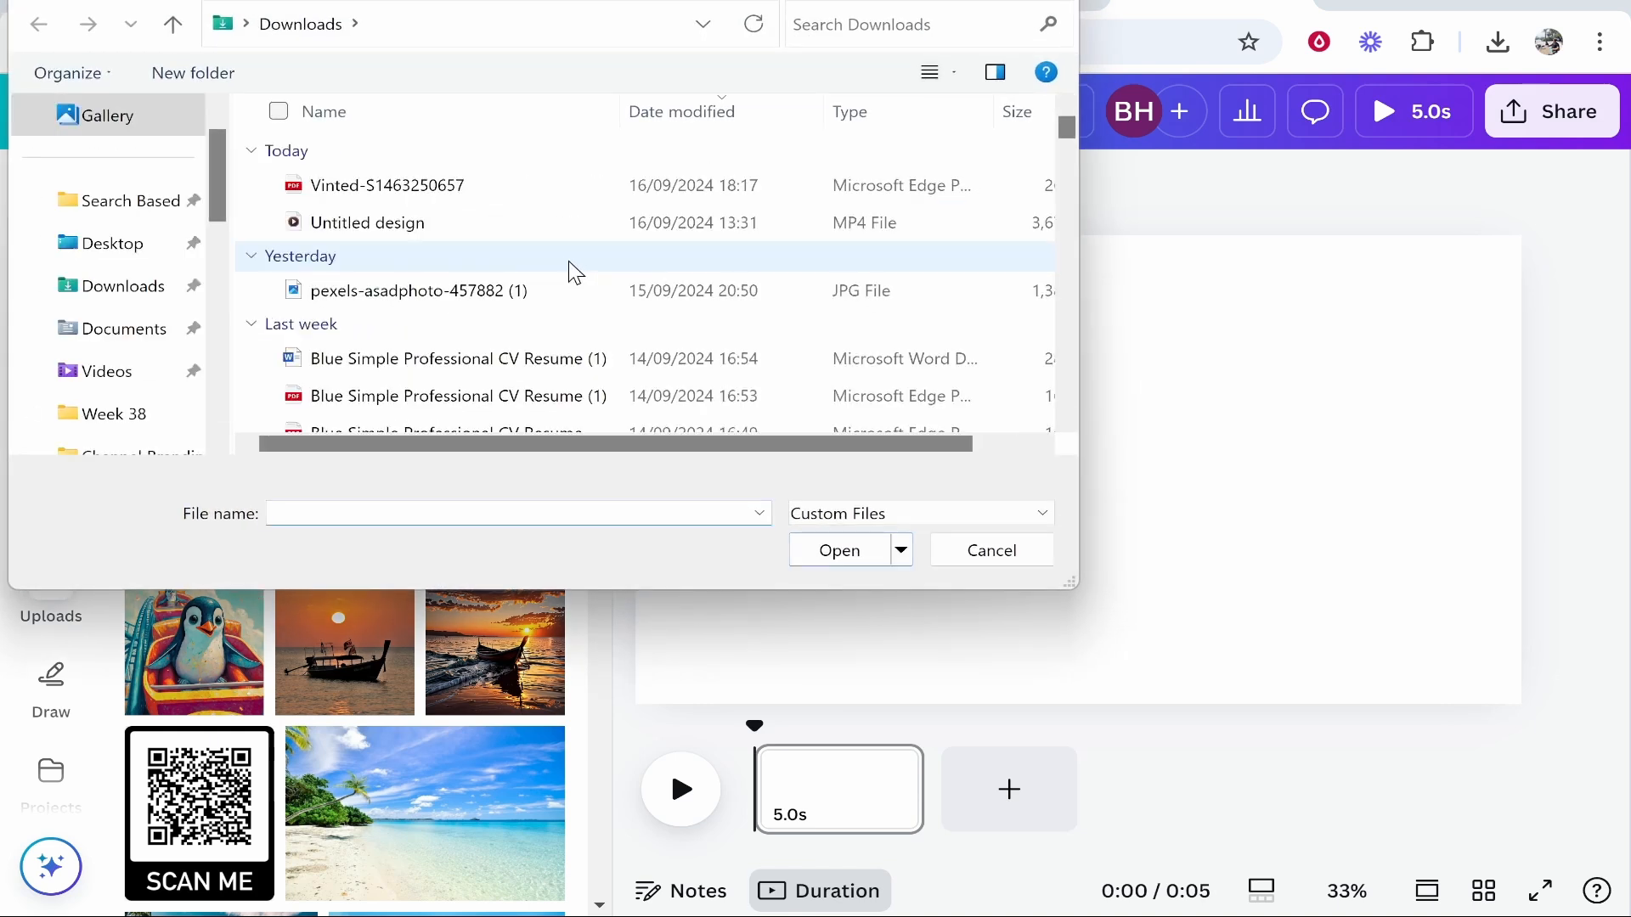
pyautogui.moveTo(566, 0); pyautogui.dragTo(660, 63)
pyautogui.scroll(-2, 666, 364)
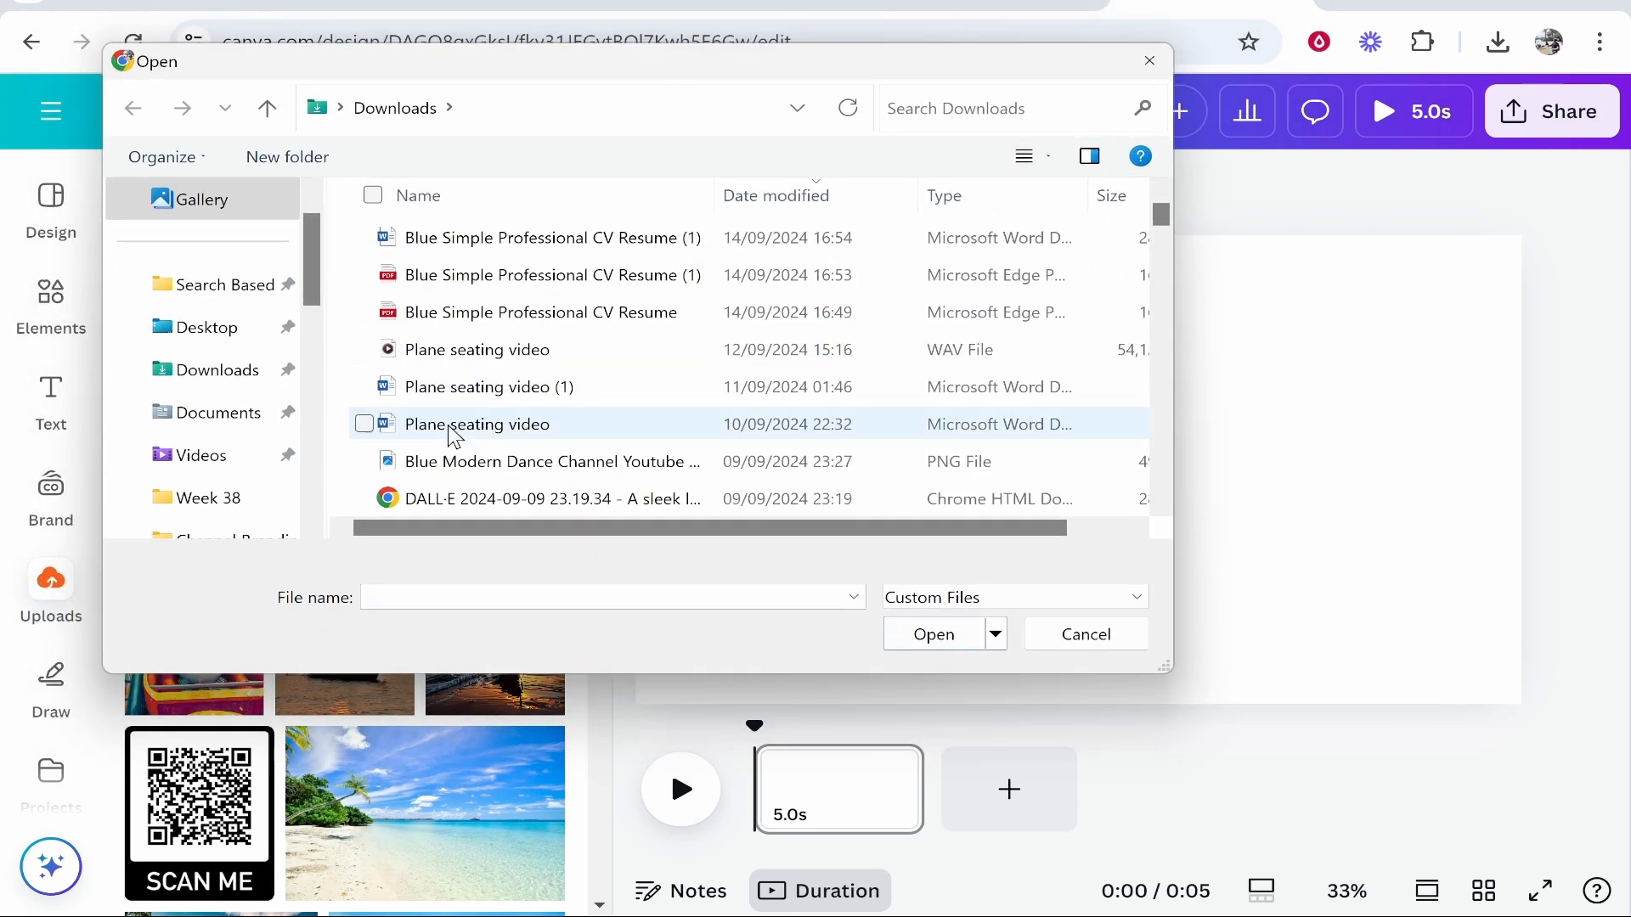
pyautogui.scroll(-3, 595, 357)
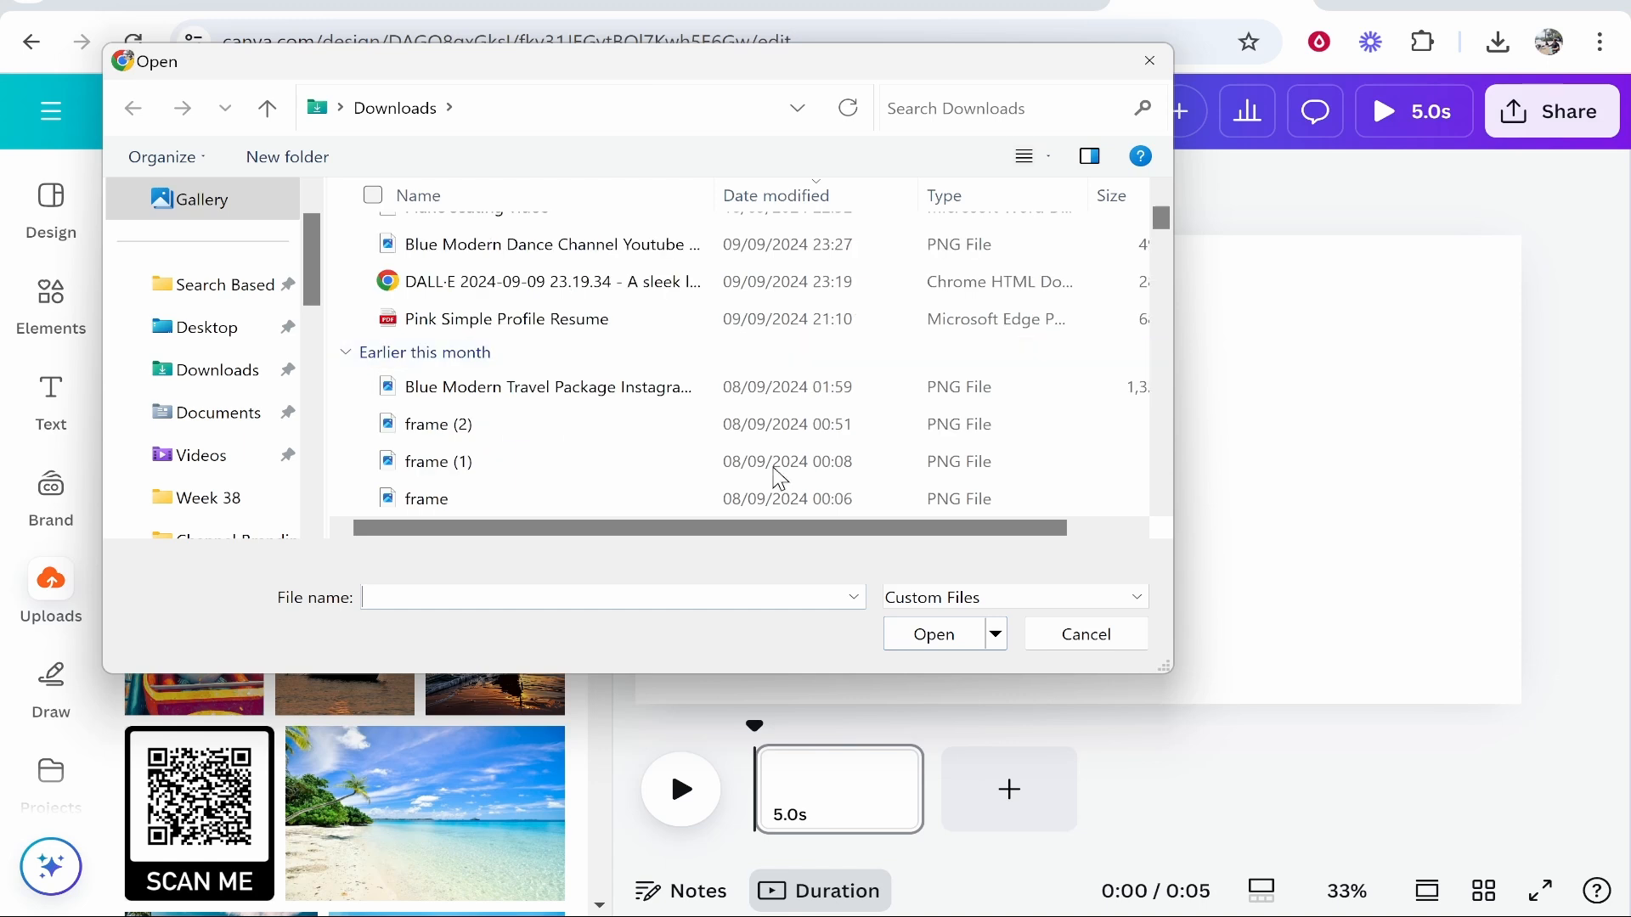
pyautogui.scroll(-3, 687, 470)
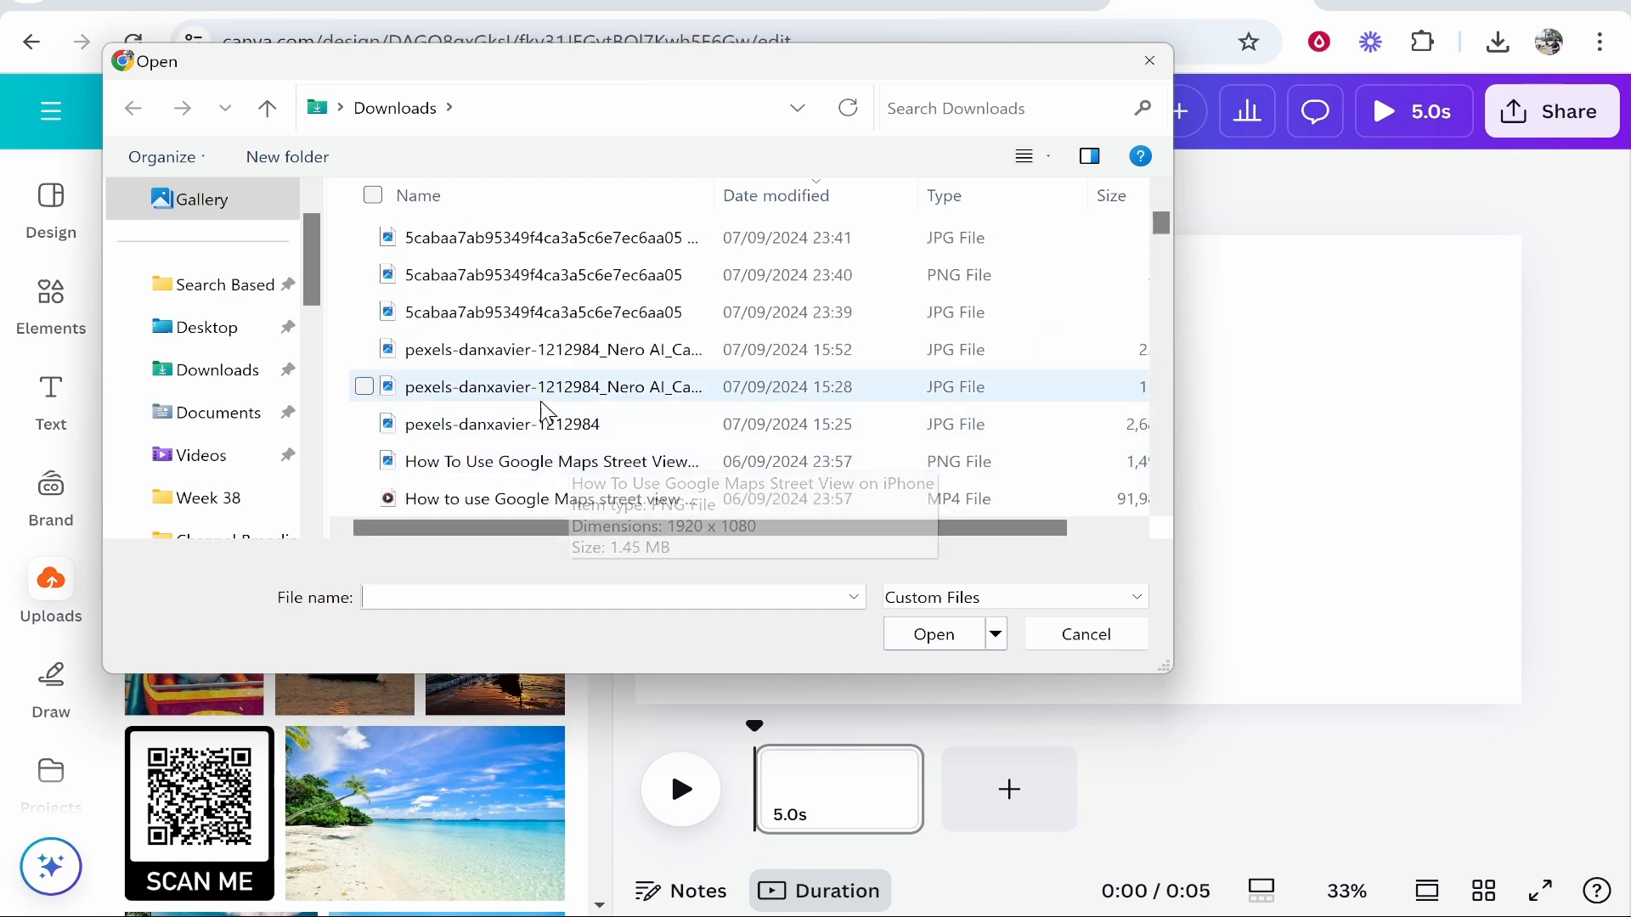
pyautogui.click(590, 395)
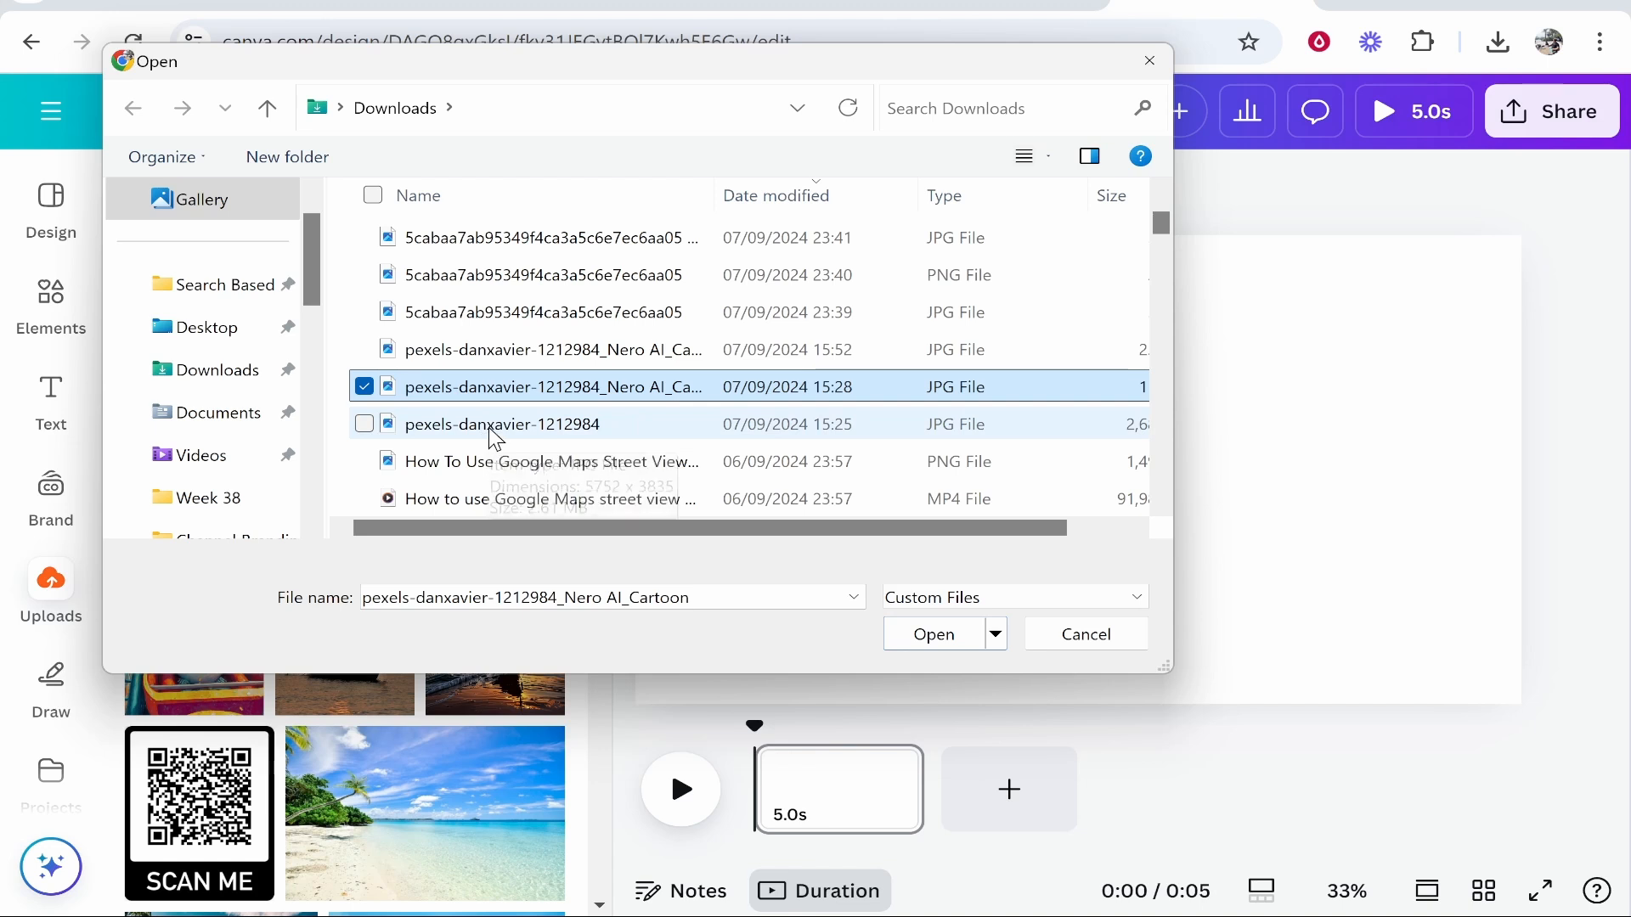
pyautogui.keyDown('ctrl'); pyautogui.click(474, 426); pyautogui.keyUp('ctrl')
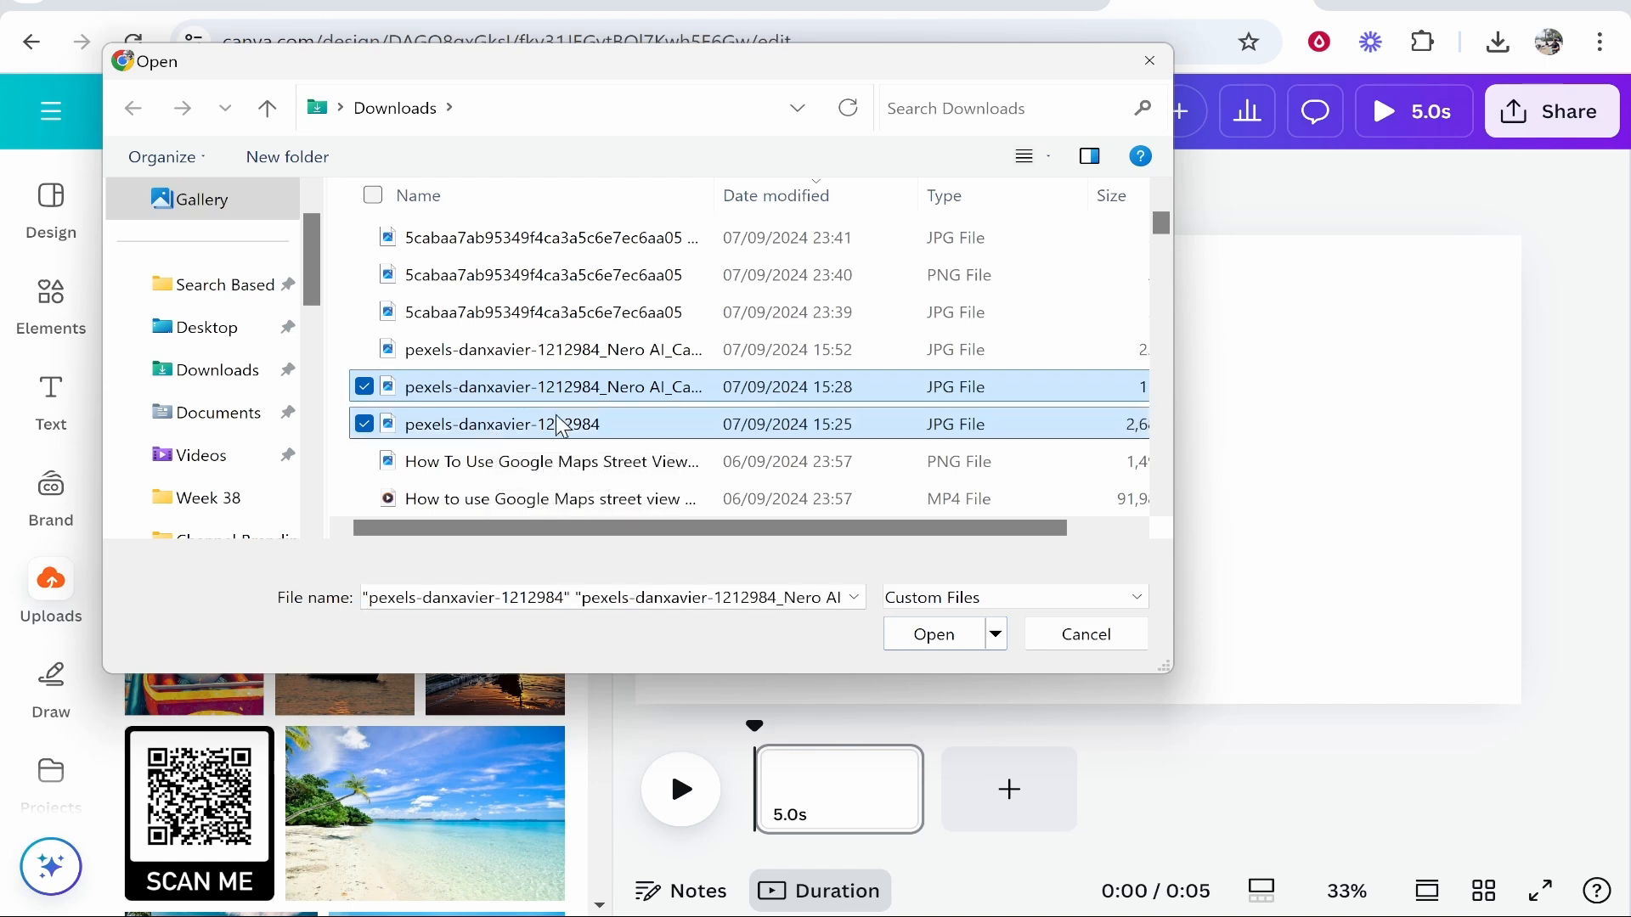
pyautogui.keyDown('ctrl'); pyautogui.click(520, 352); pyautogui.keyUp('ctrl')
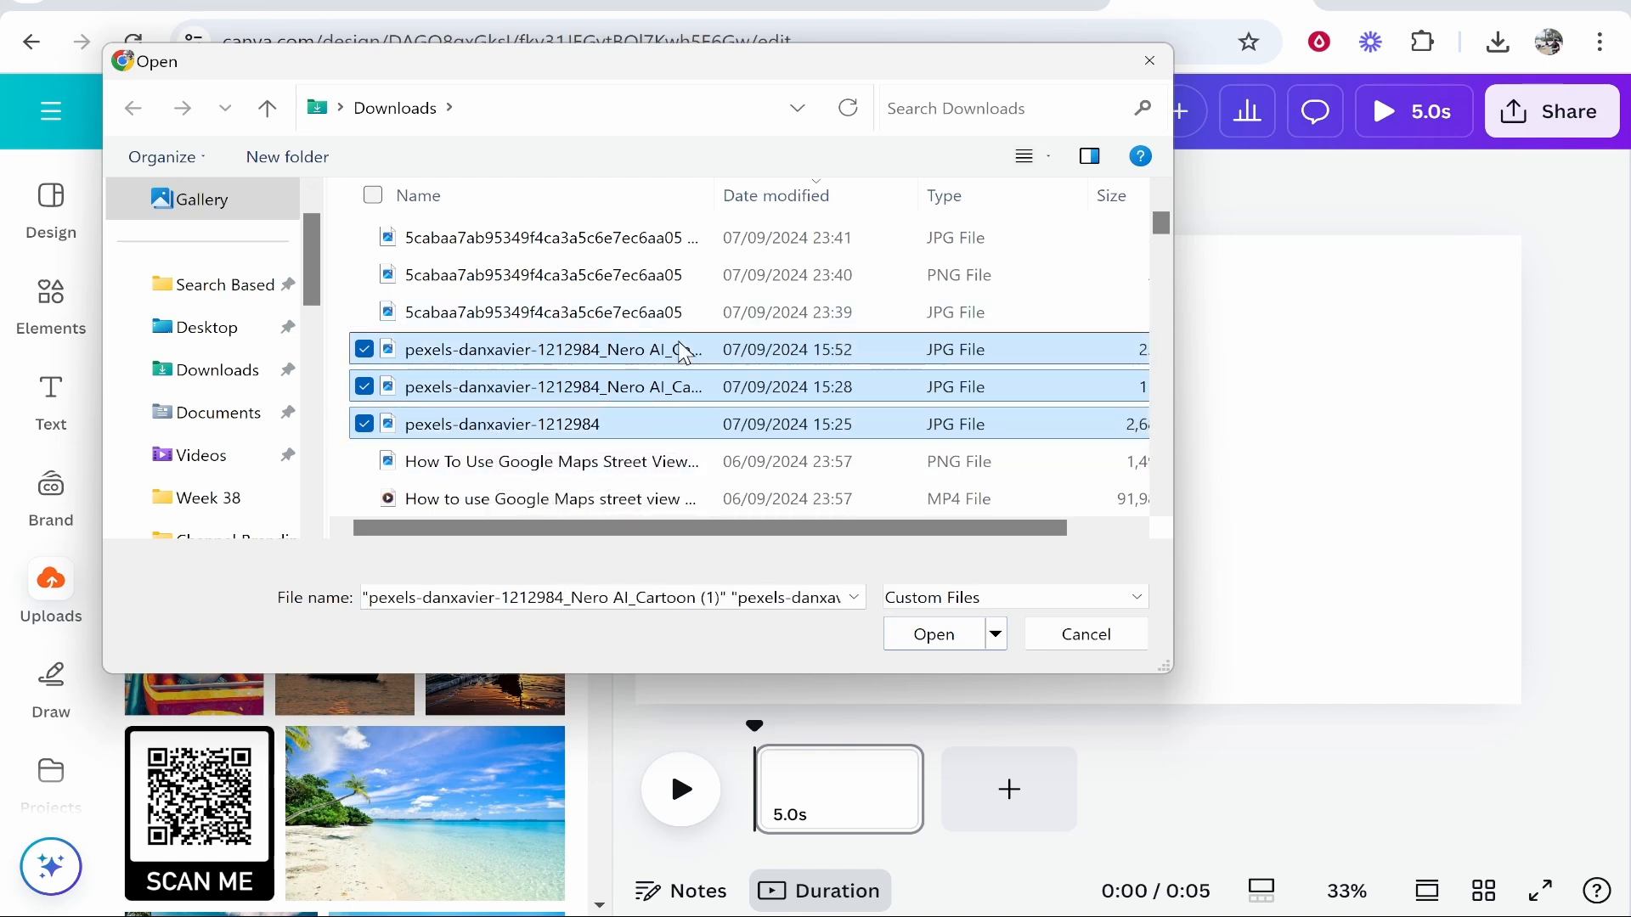
pyautogui.keyDown('ctrl'); pyautogui.click(463, 350); pyautogui.keyUp('ctrl')
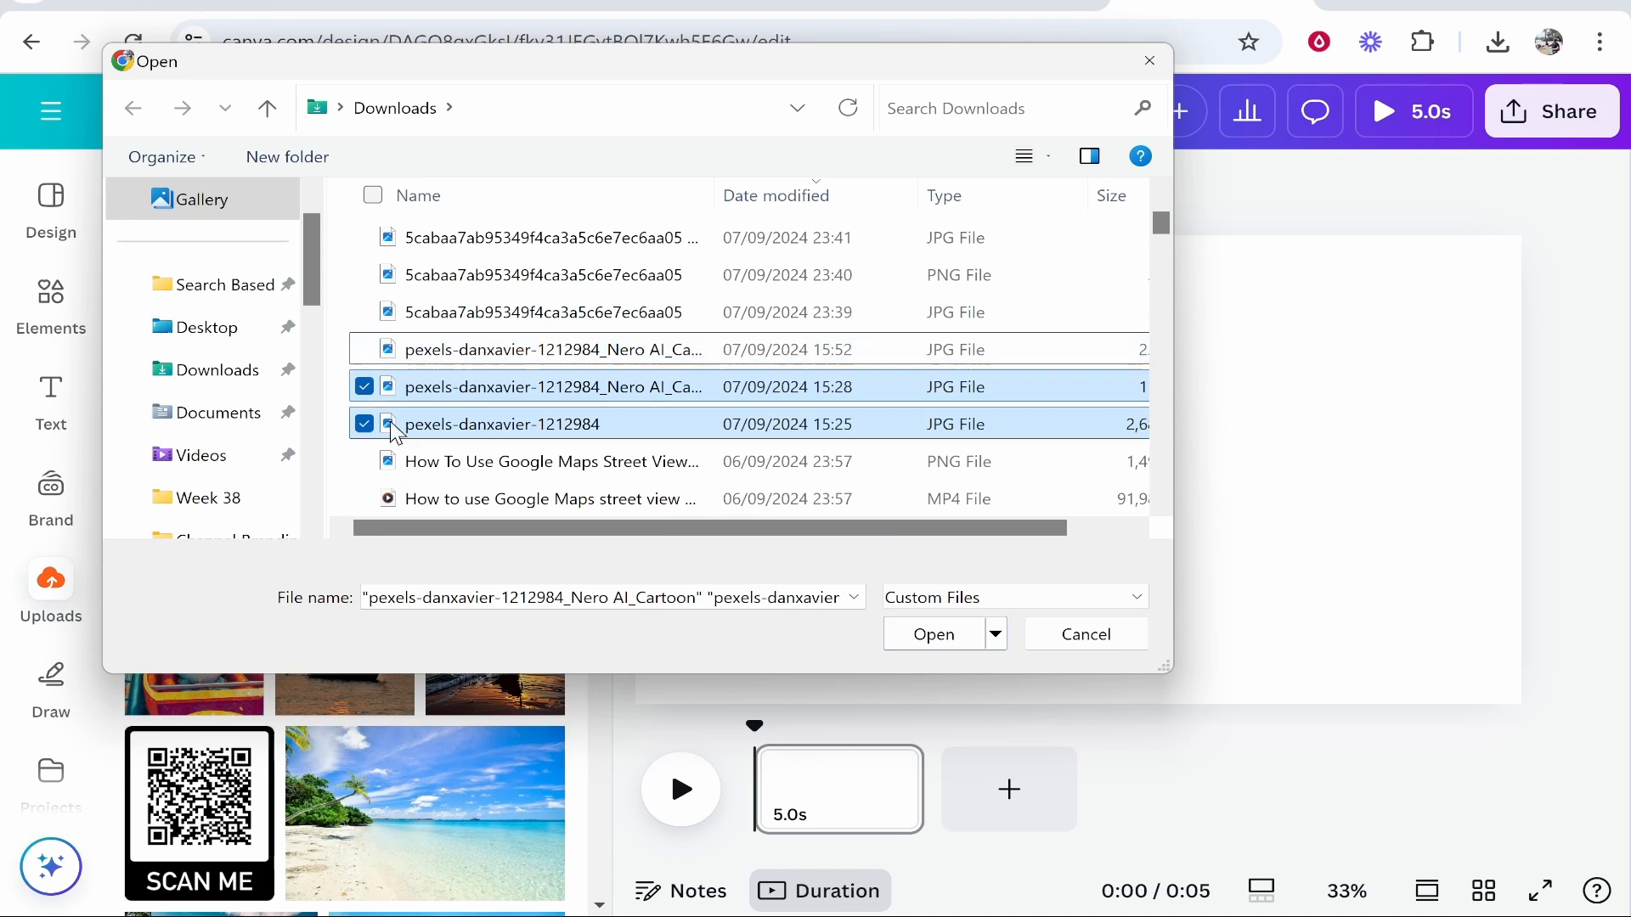
pyautogui.click(930, 638)
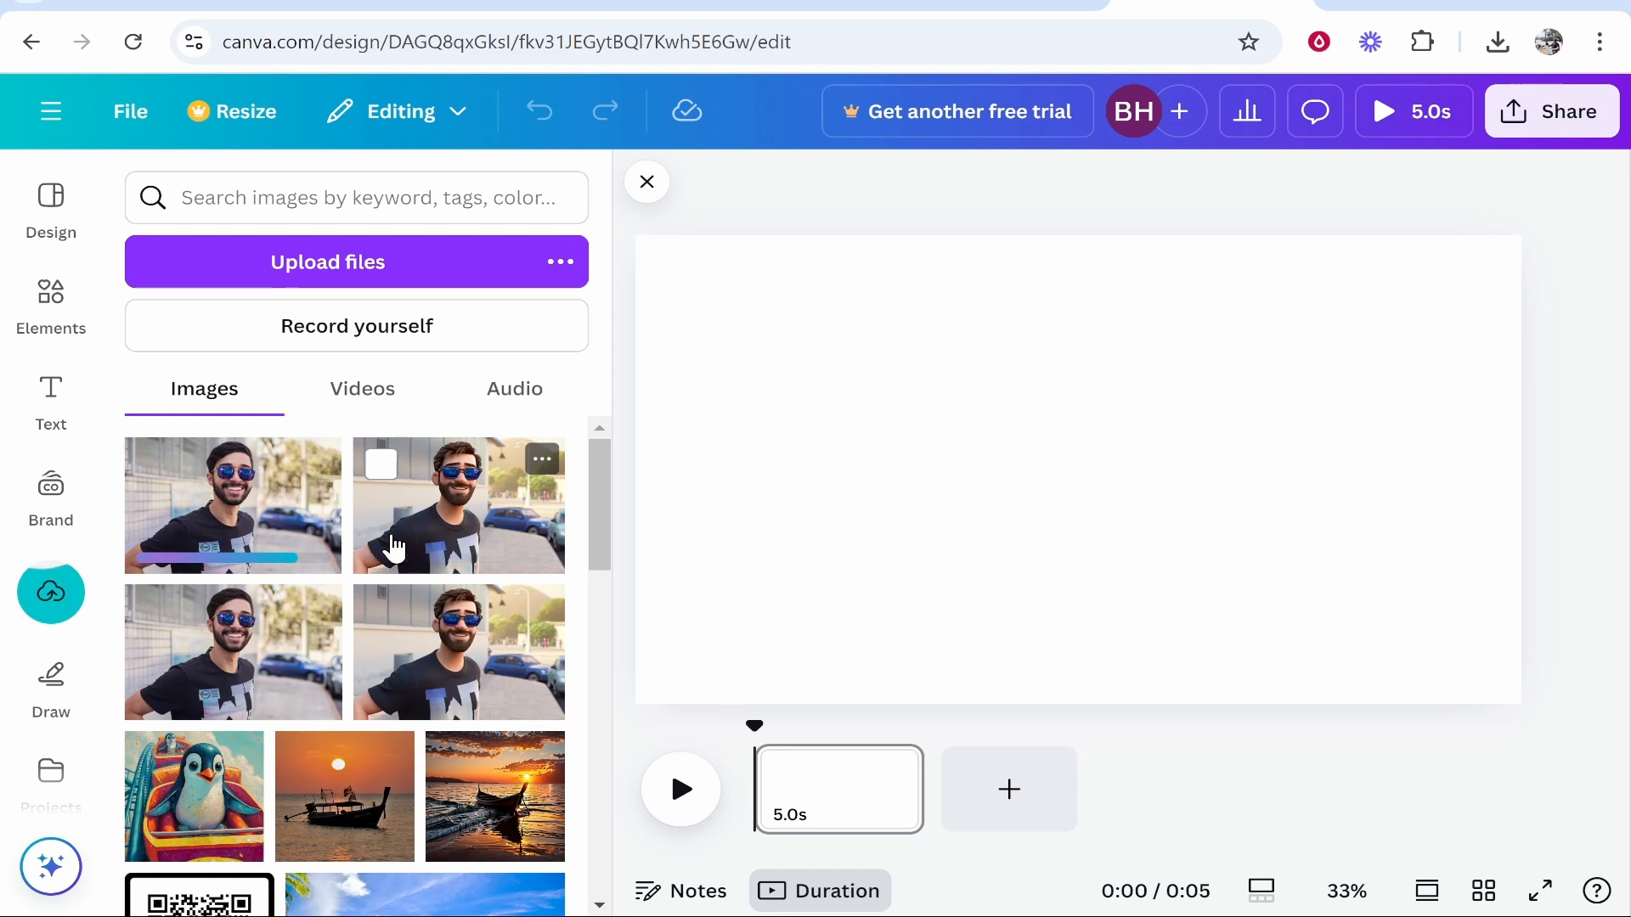
# Place the uploaded beach photo with the leaning palm on the first page and enlarge it to fill the whole canvas.
pyautogui.scroll(-8, 299, 568)
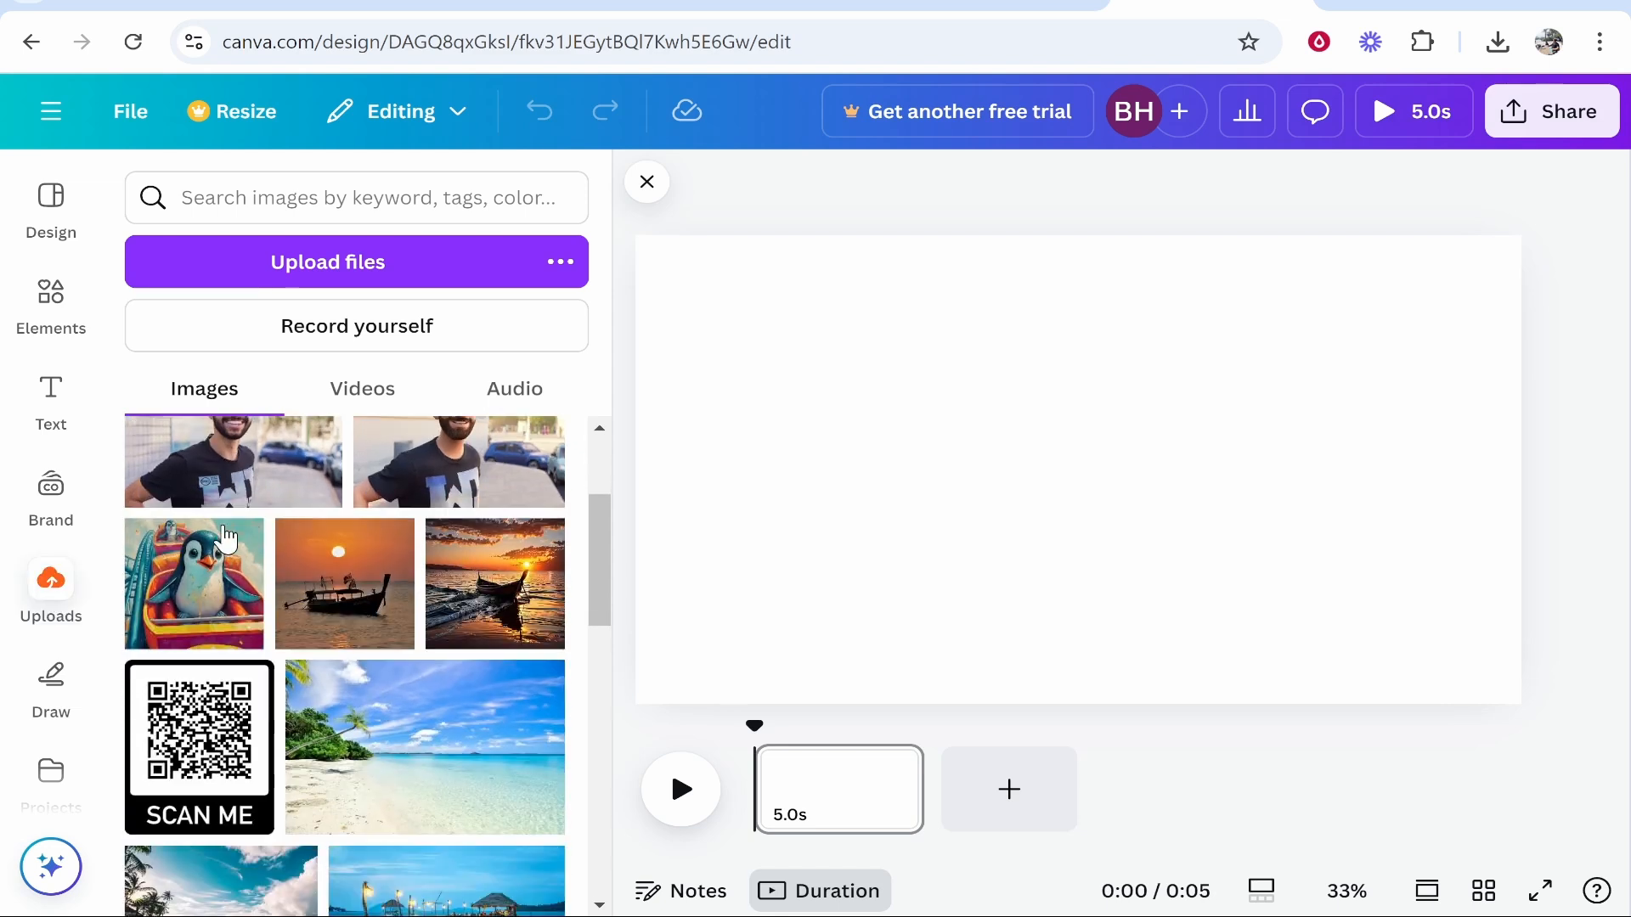
pyautogui.scroll(-5, 323, 595)
pyautogui.scroll(10, 349, 612)
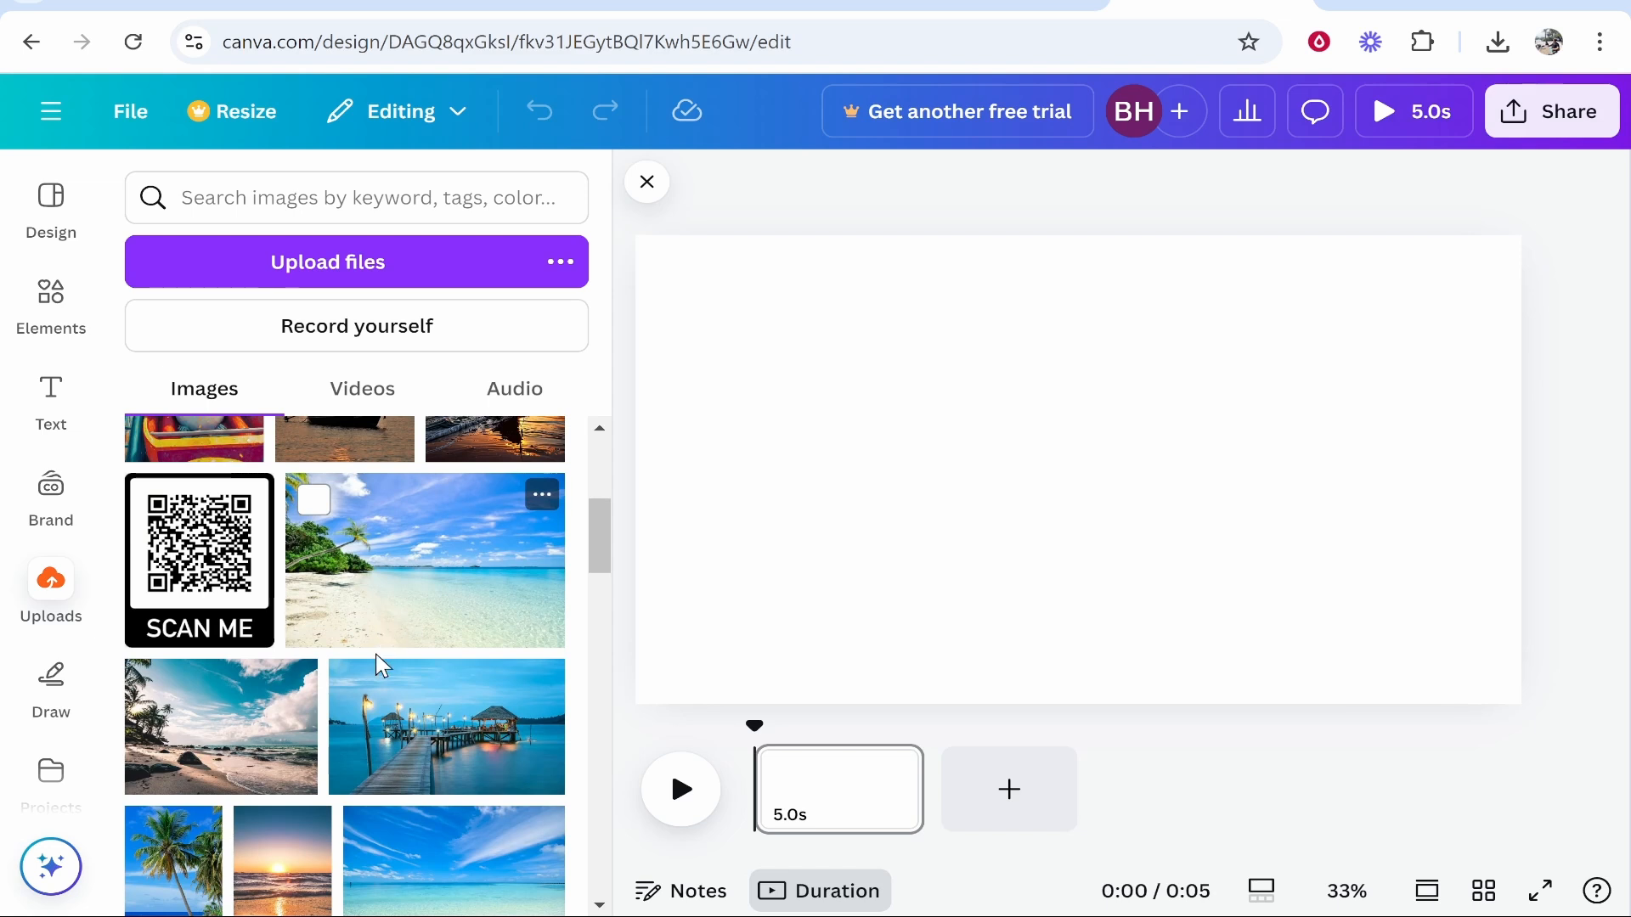
pyautogui.scroll(3, 365, 650)
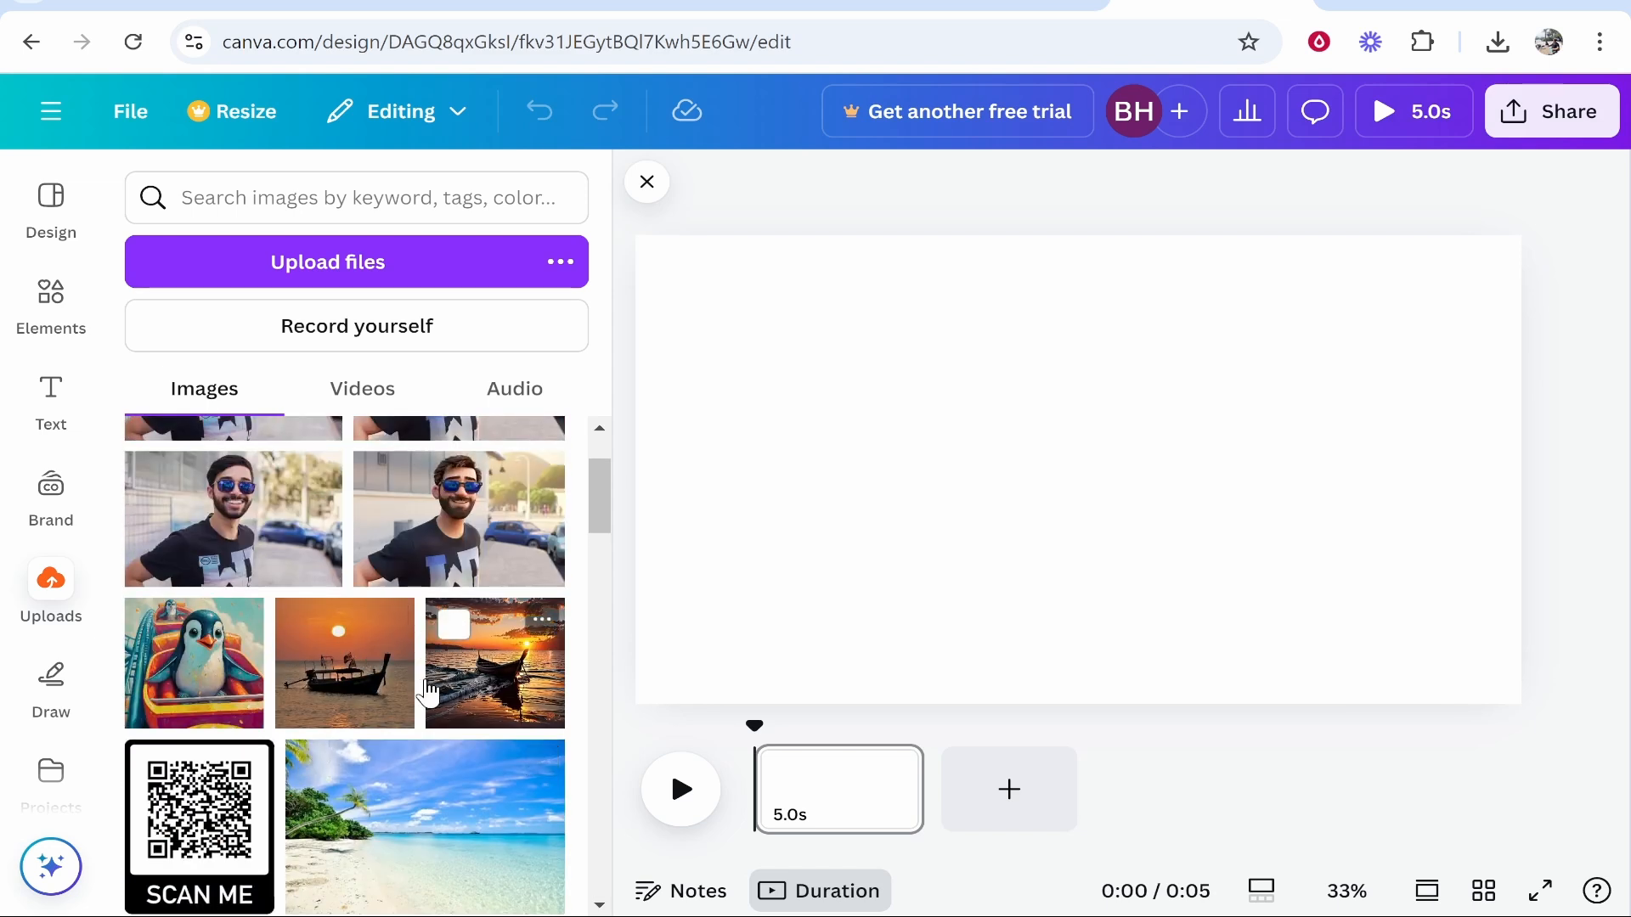
pyautogui.scroll(-2, 414, 690)
pyautogui.moveTo(342, 717); pyautogui.dragTo(914, 437)
pyautogui.moveTo(1070, 502); pyautogui.dragTo(949, 437)
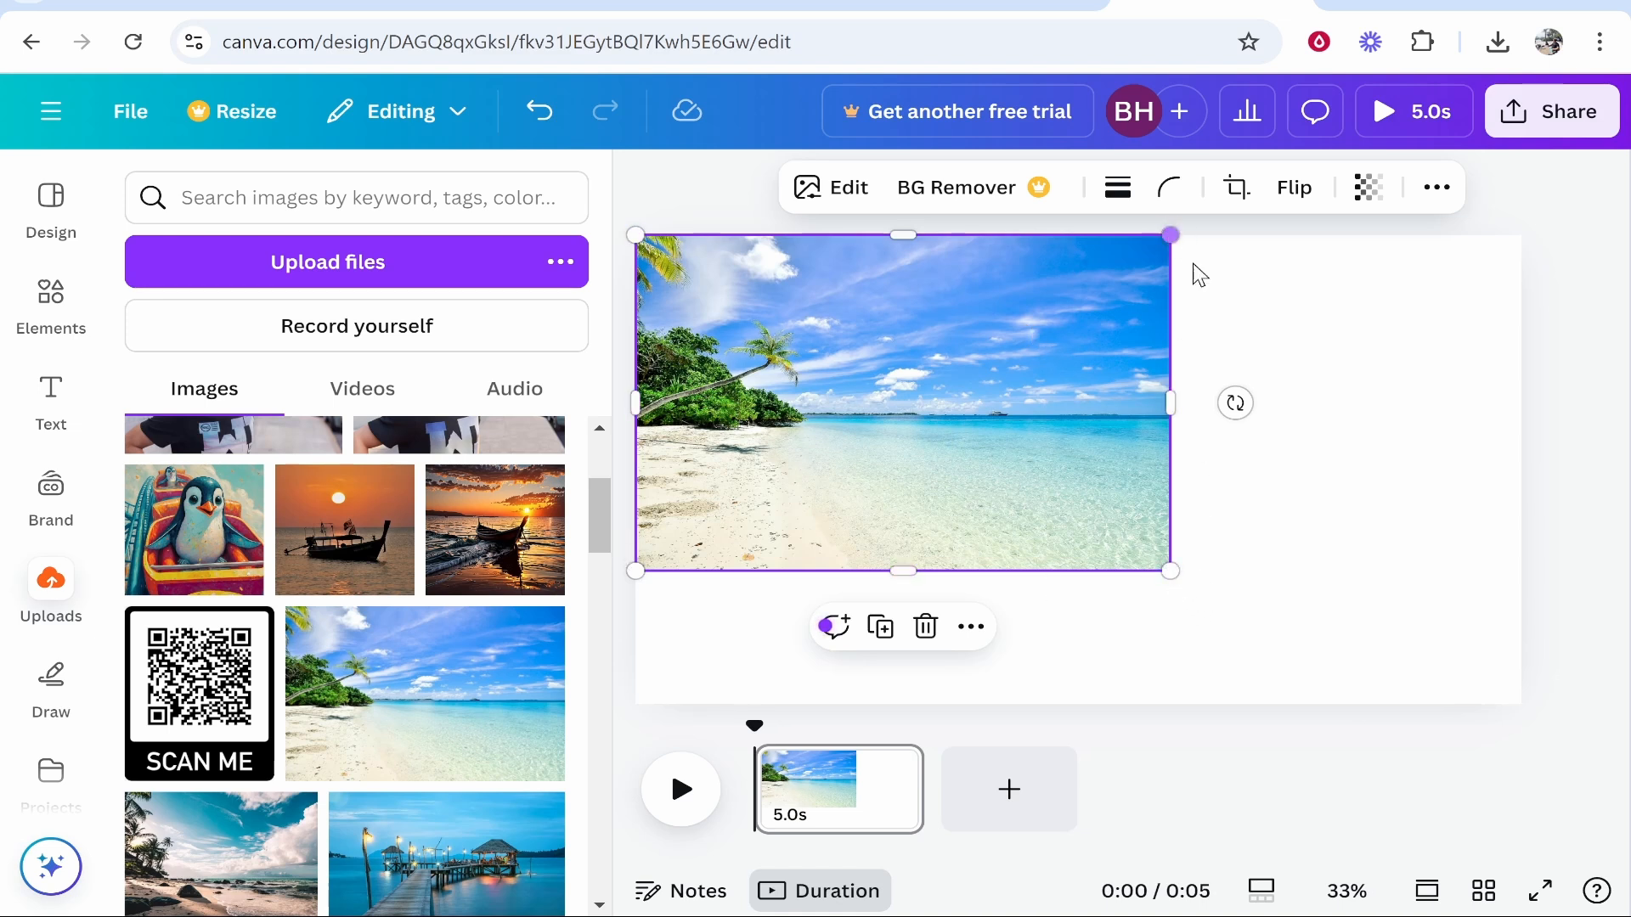
pyautogui.moveTo(1177, 570); pyautogui.dragTo(1591, 688)
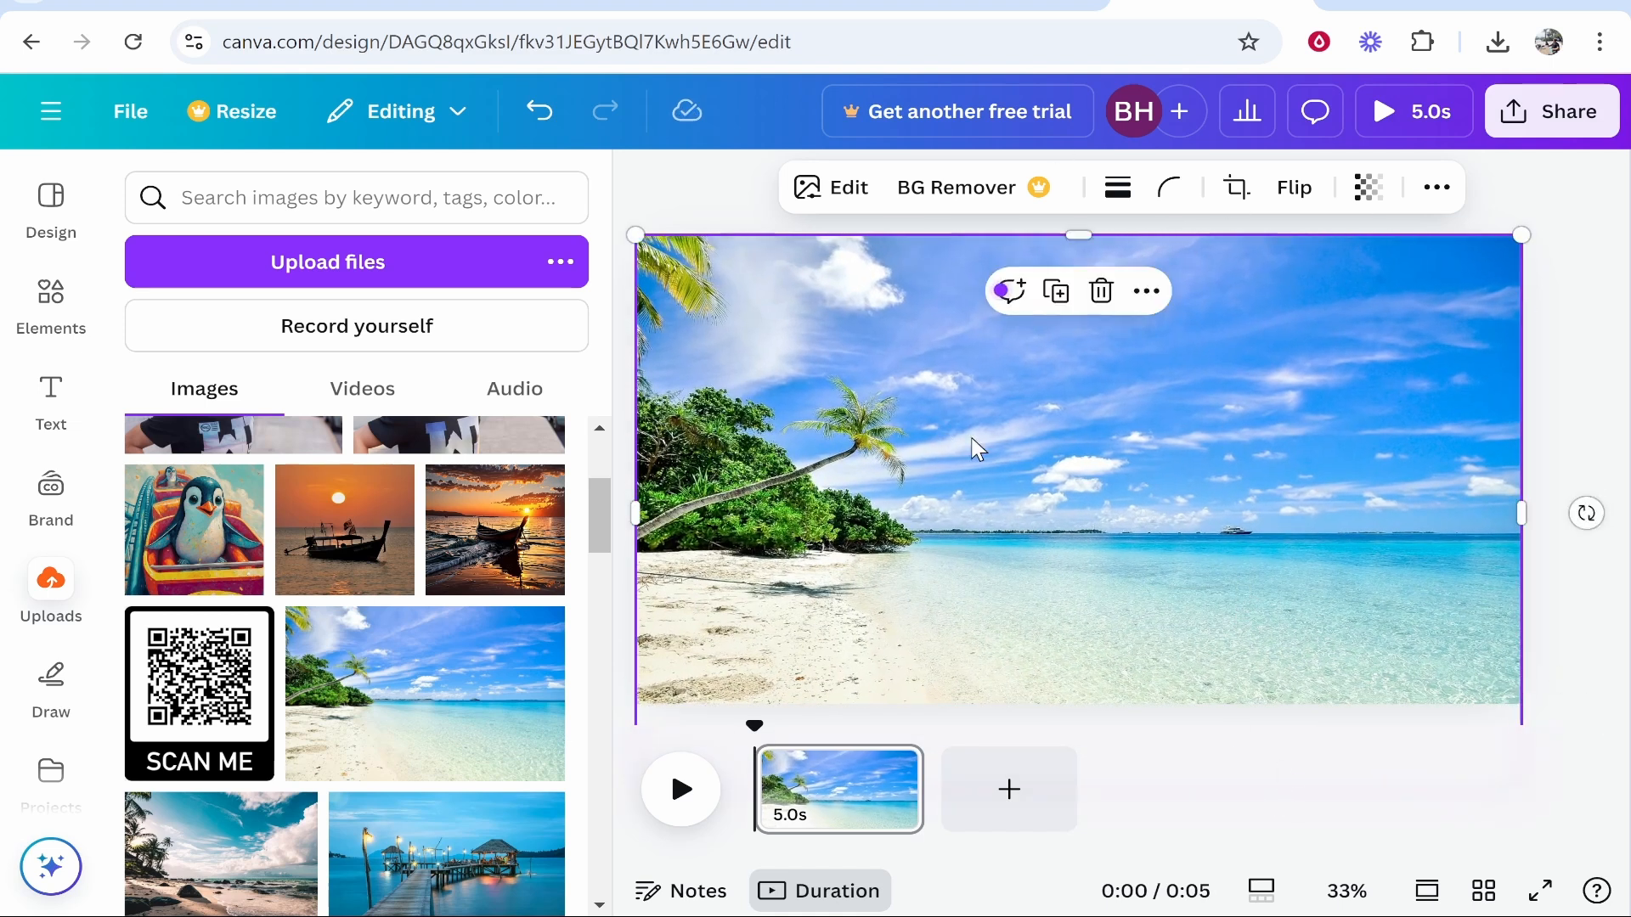
# Add three pages to the timeline from the uploaded photos, in order: open turquoise sea, windblown palms, and beach grass at sunset.
pyautogui.scroll(-3, 405, 629)
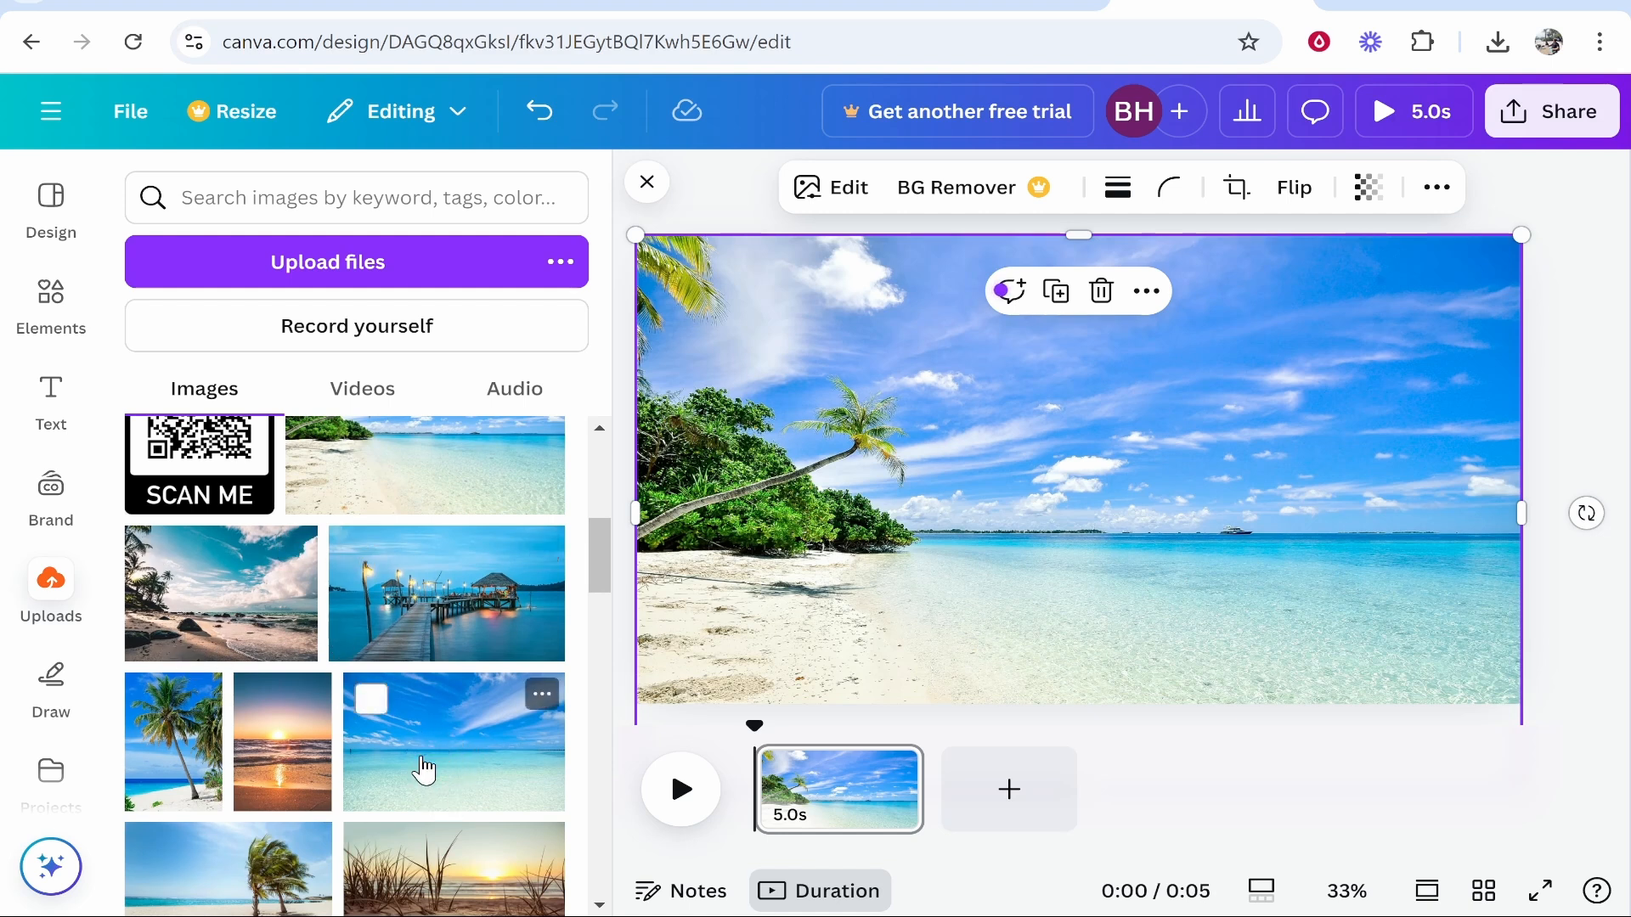
pyautogui.moveTo(424, 771); pyautogui.dragTo(1006, 785)
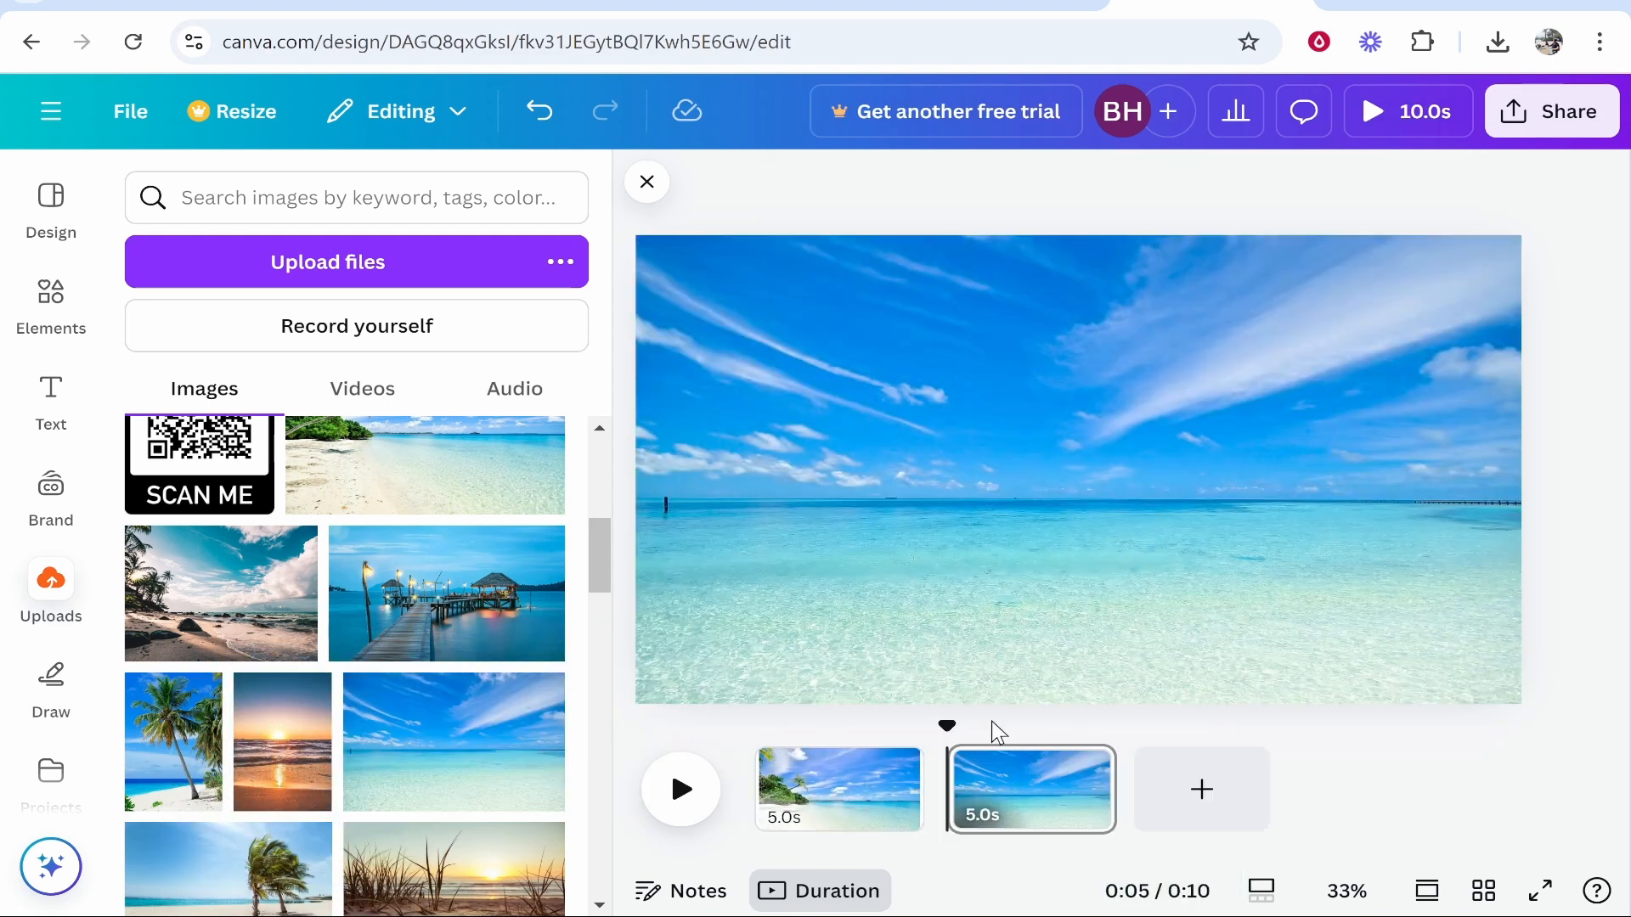
pyautogui.scroll(-3, 379, 553)
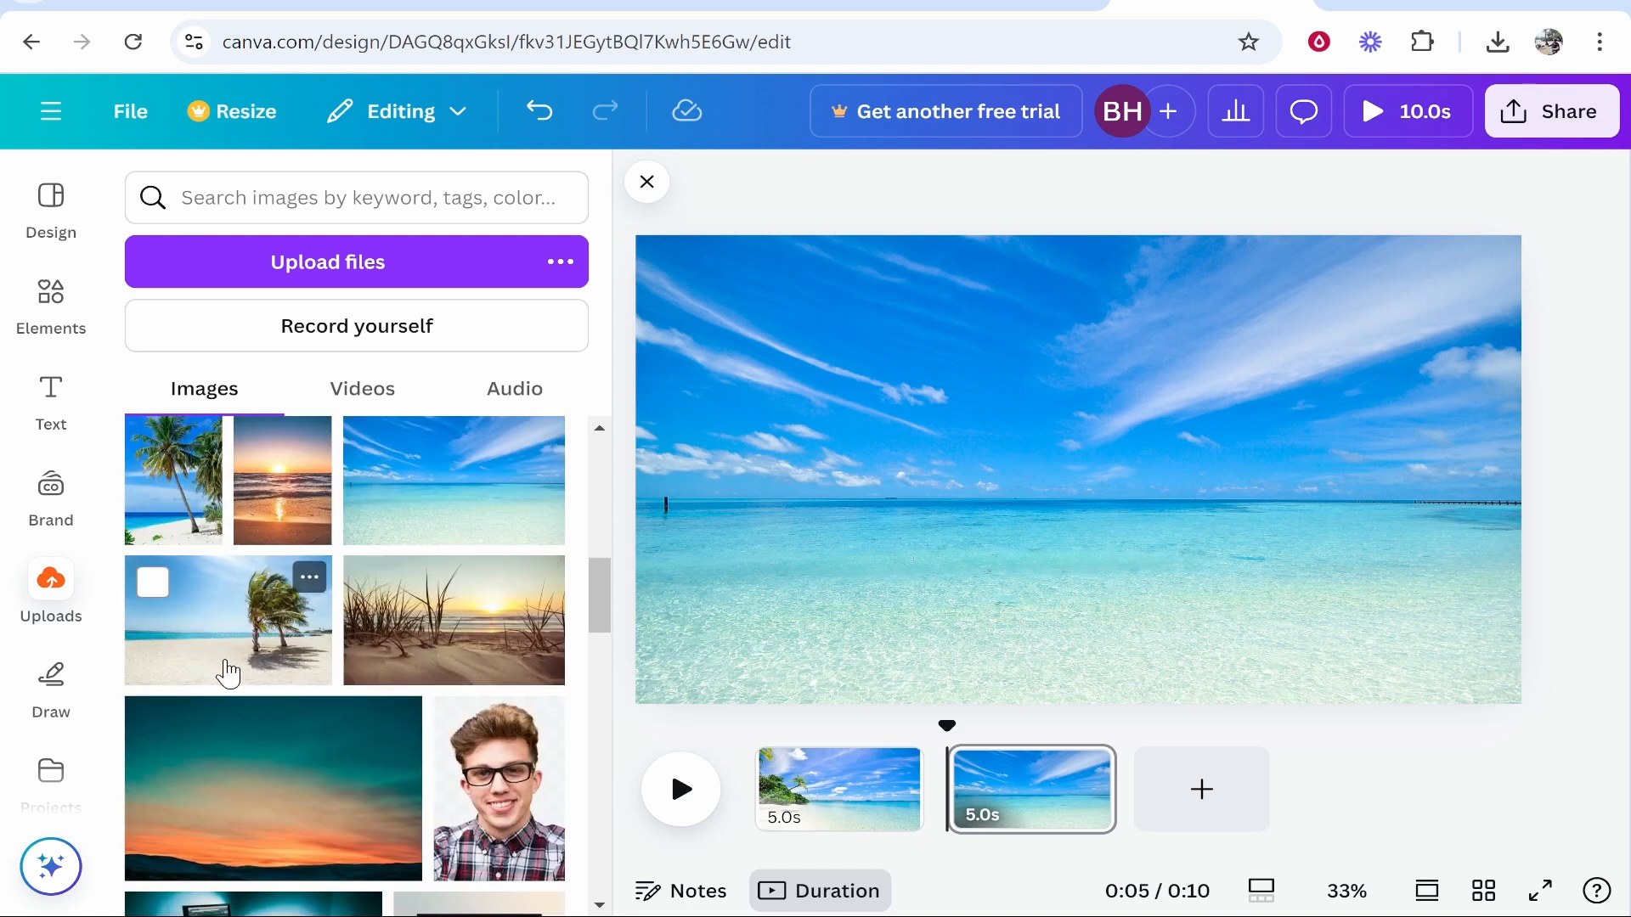
pyautogui.moveTo(229, 641); pyautogui.dragTo(1208, 808)
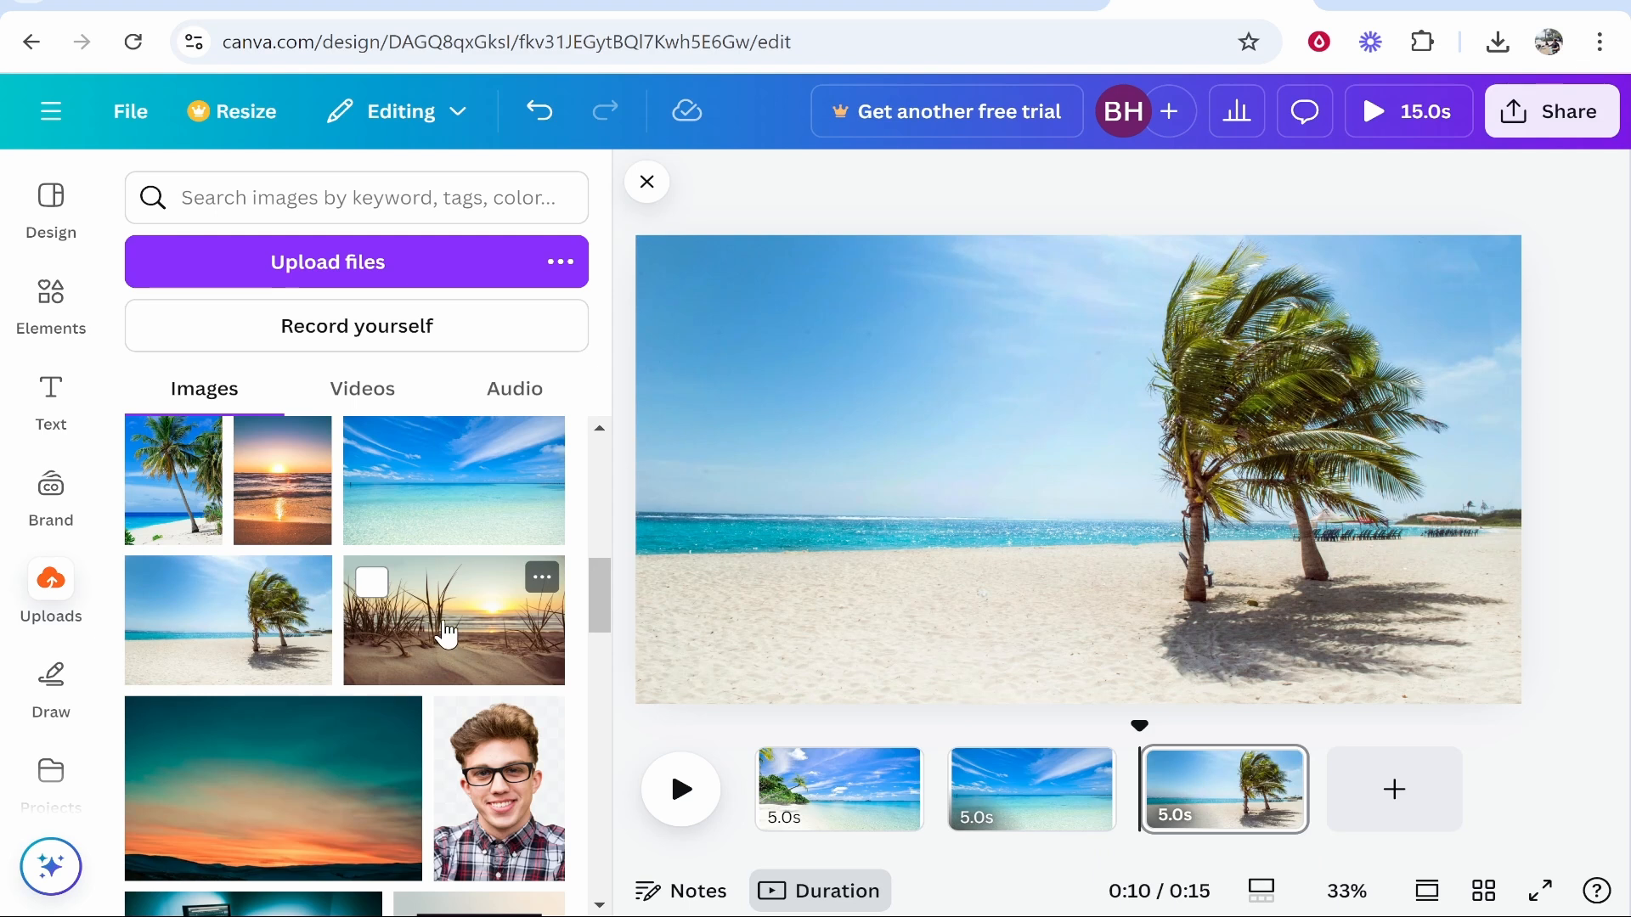
pyautogui.moveTo(437, 633); pyautogui.dragTo(1402, 790)
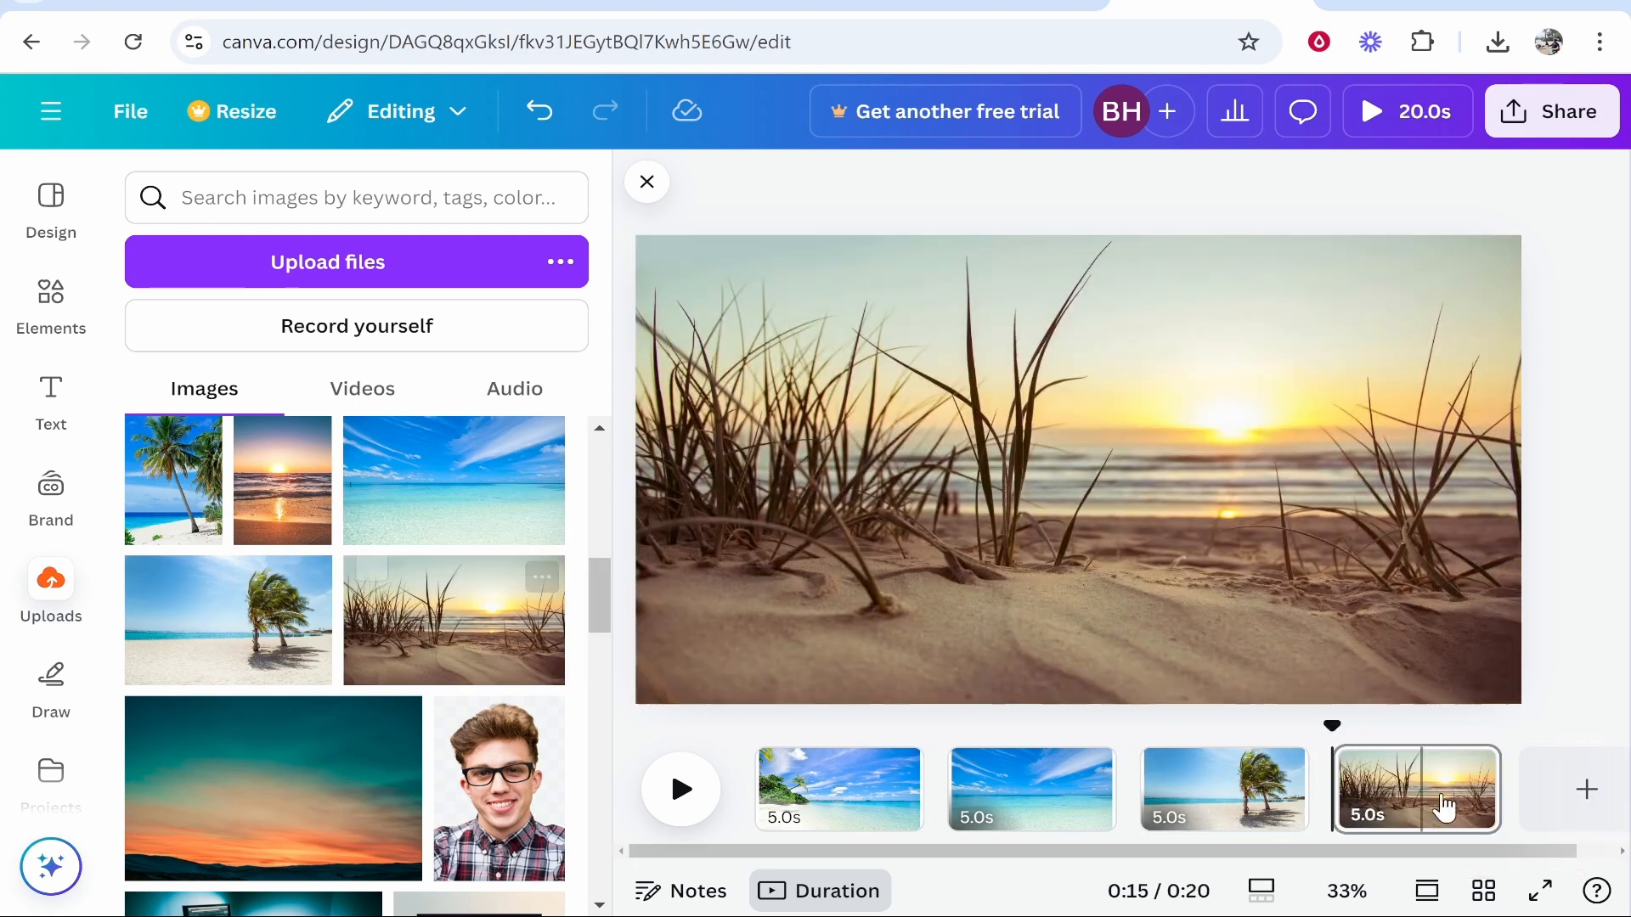
# Set the windblown palms page's timing to 2.5 seconds and apply it to all four pages.
pyautogui.click(797, 798)
pyautogui.click(1033, 790)
pyautogui.click(1218, 790)
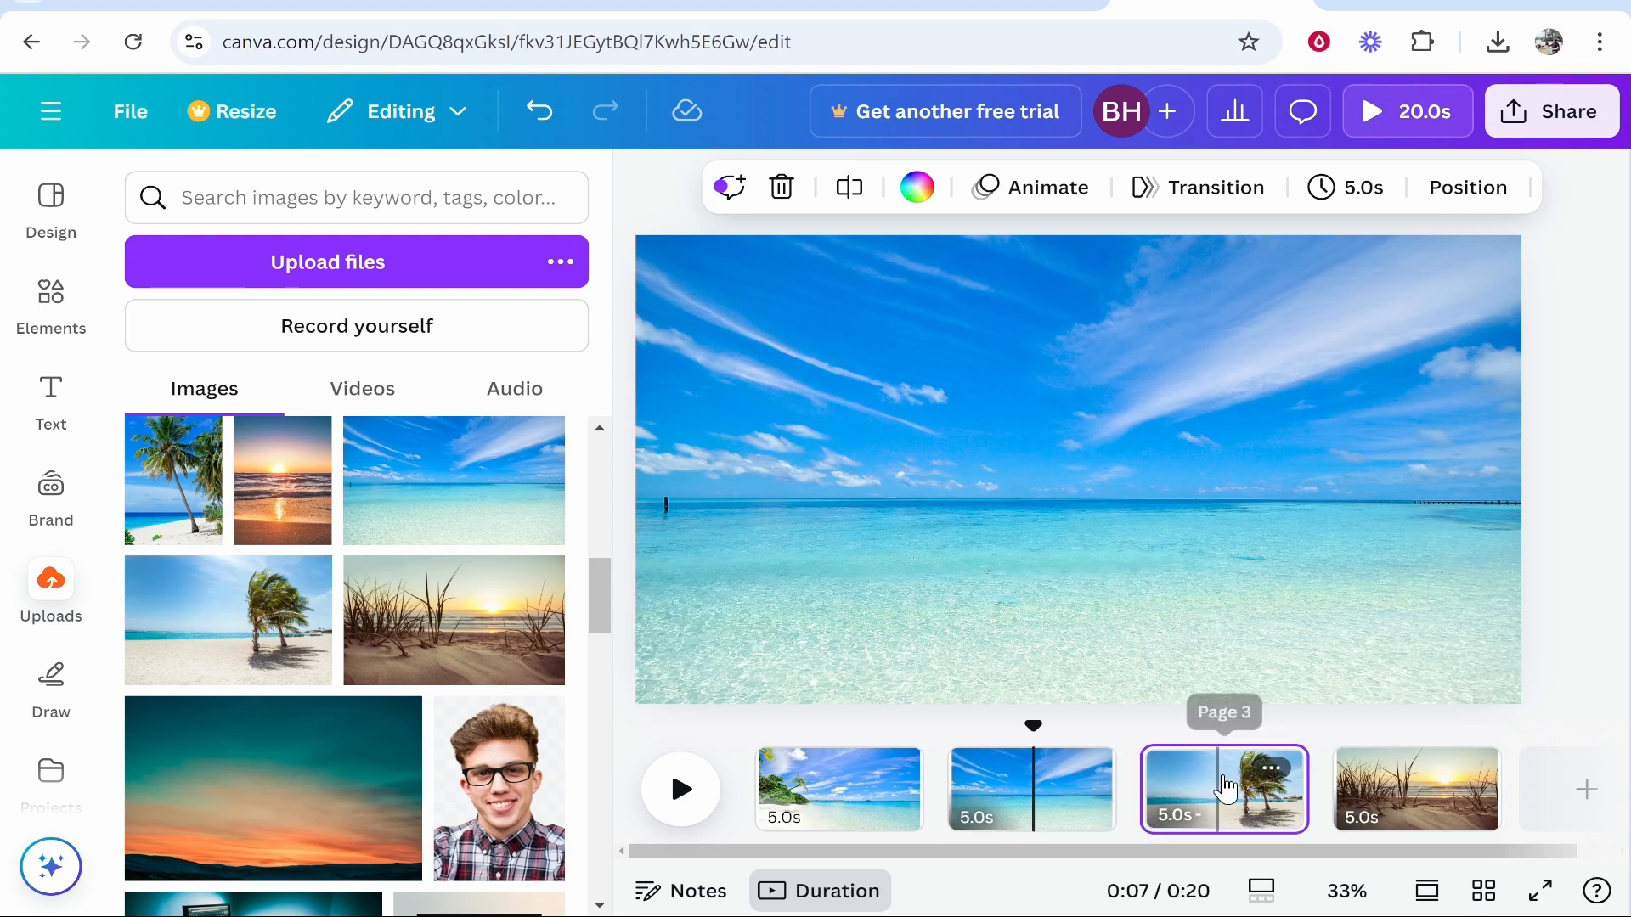
pyautogui.click(1425, 798)
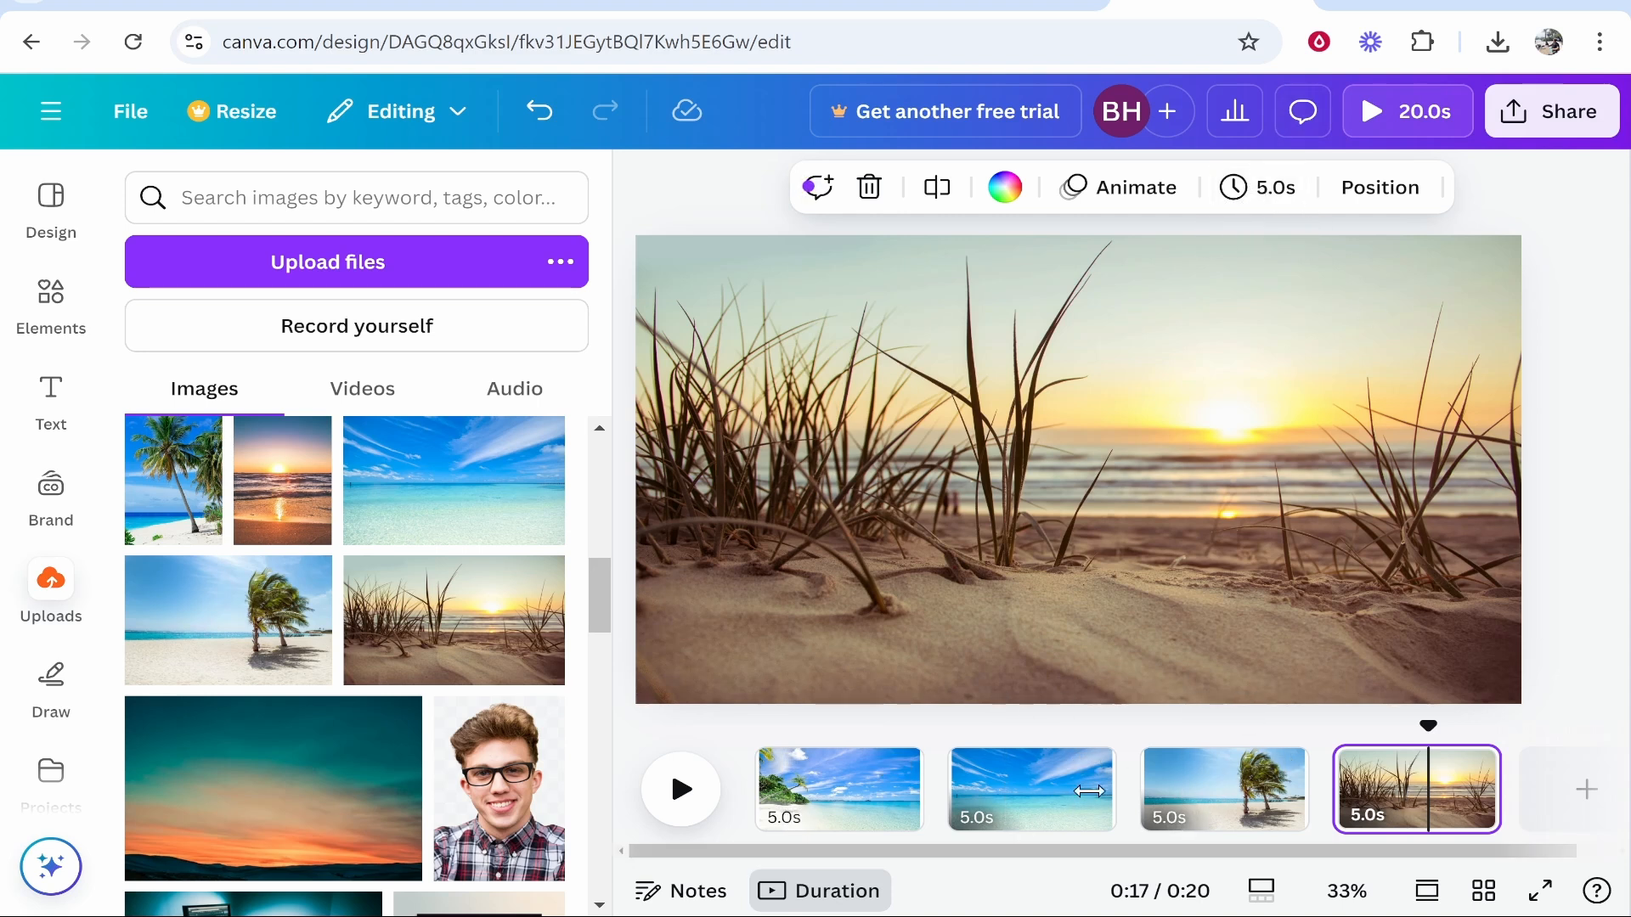
pyautogui.click(1207, 797)
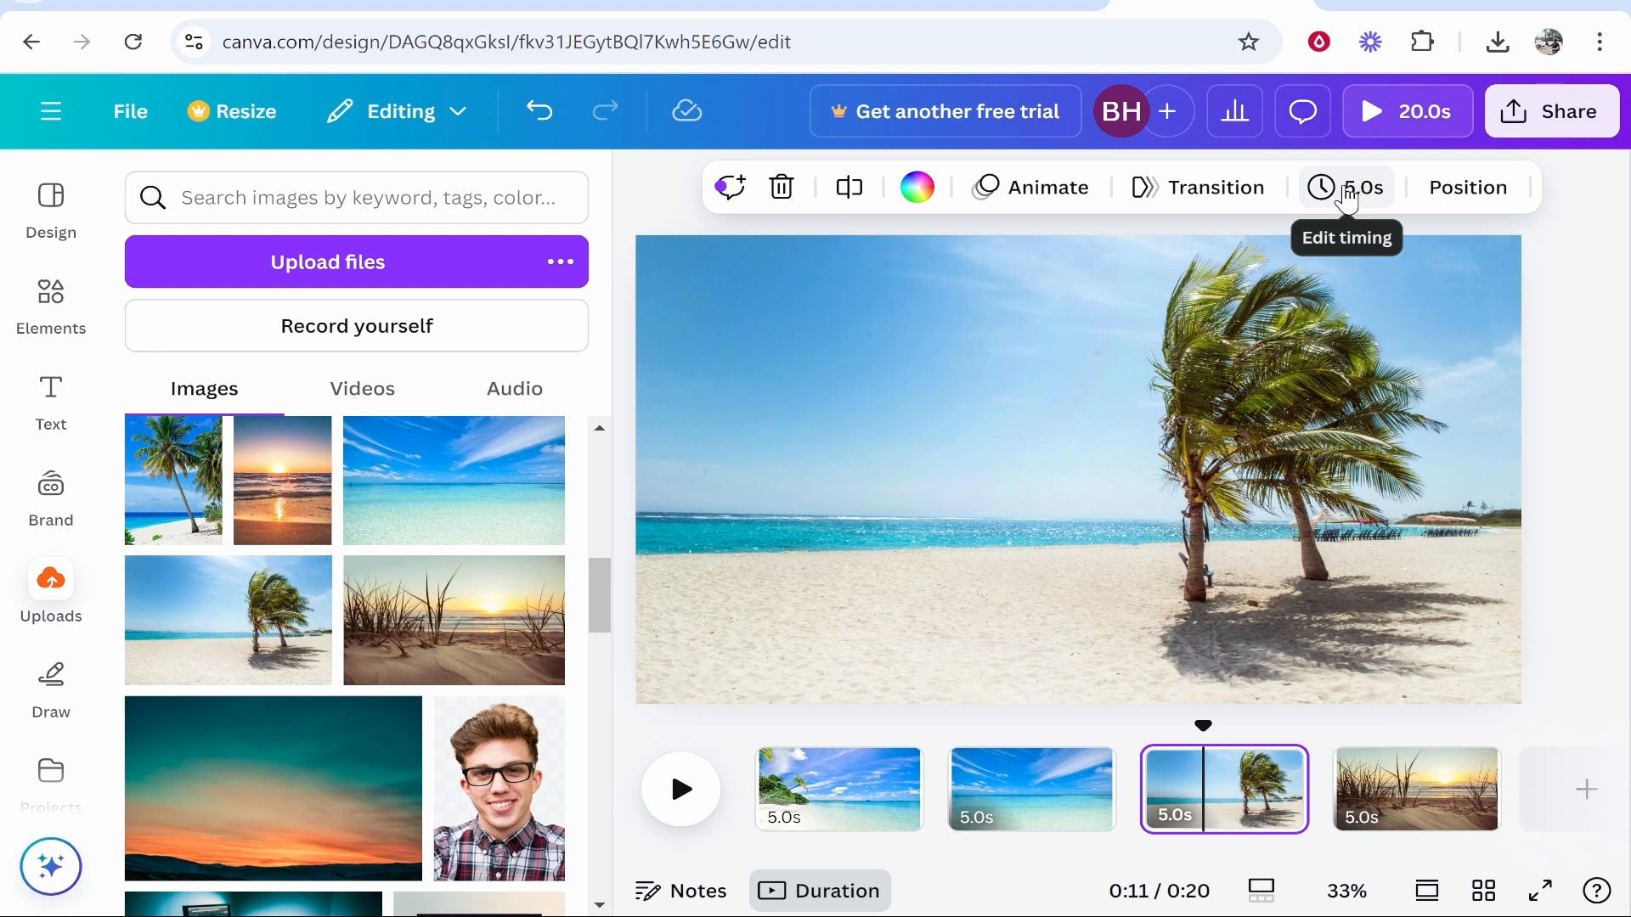
pyautogui.click(1349, 194)
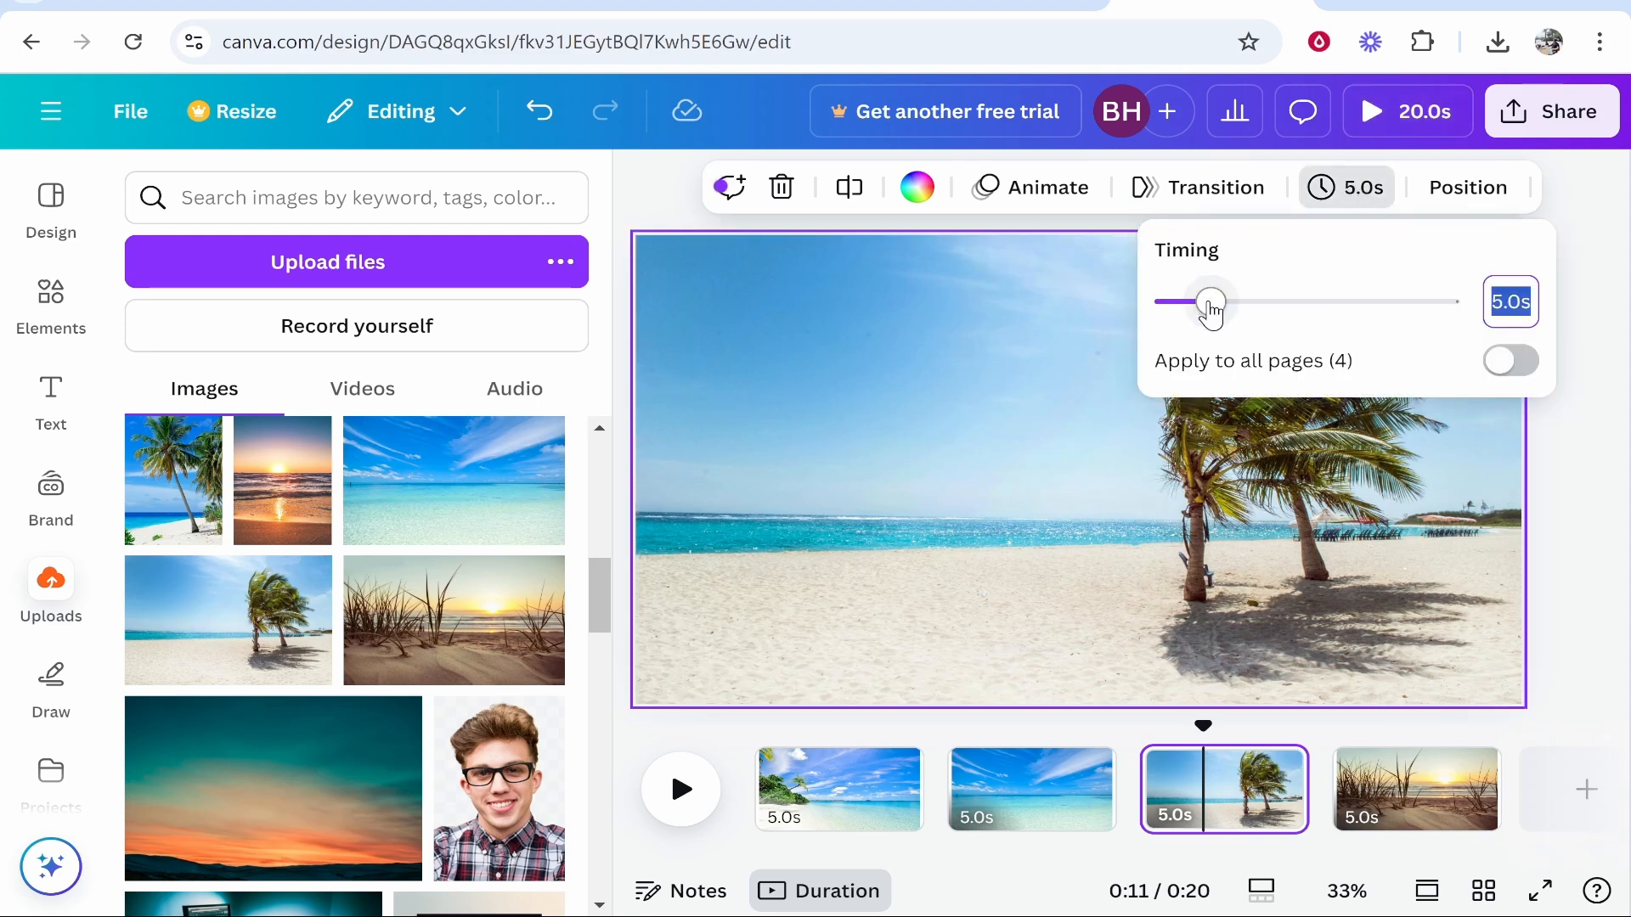
pyautogui.moveTo(1197, 310); pyautogui.dragTo(1187, 310)
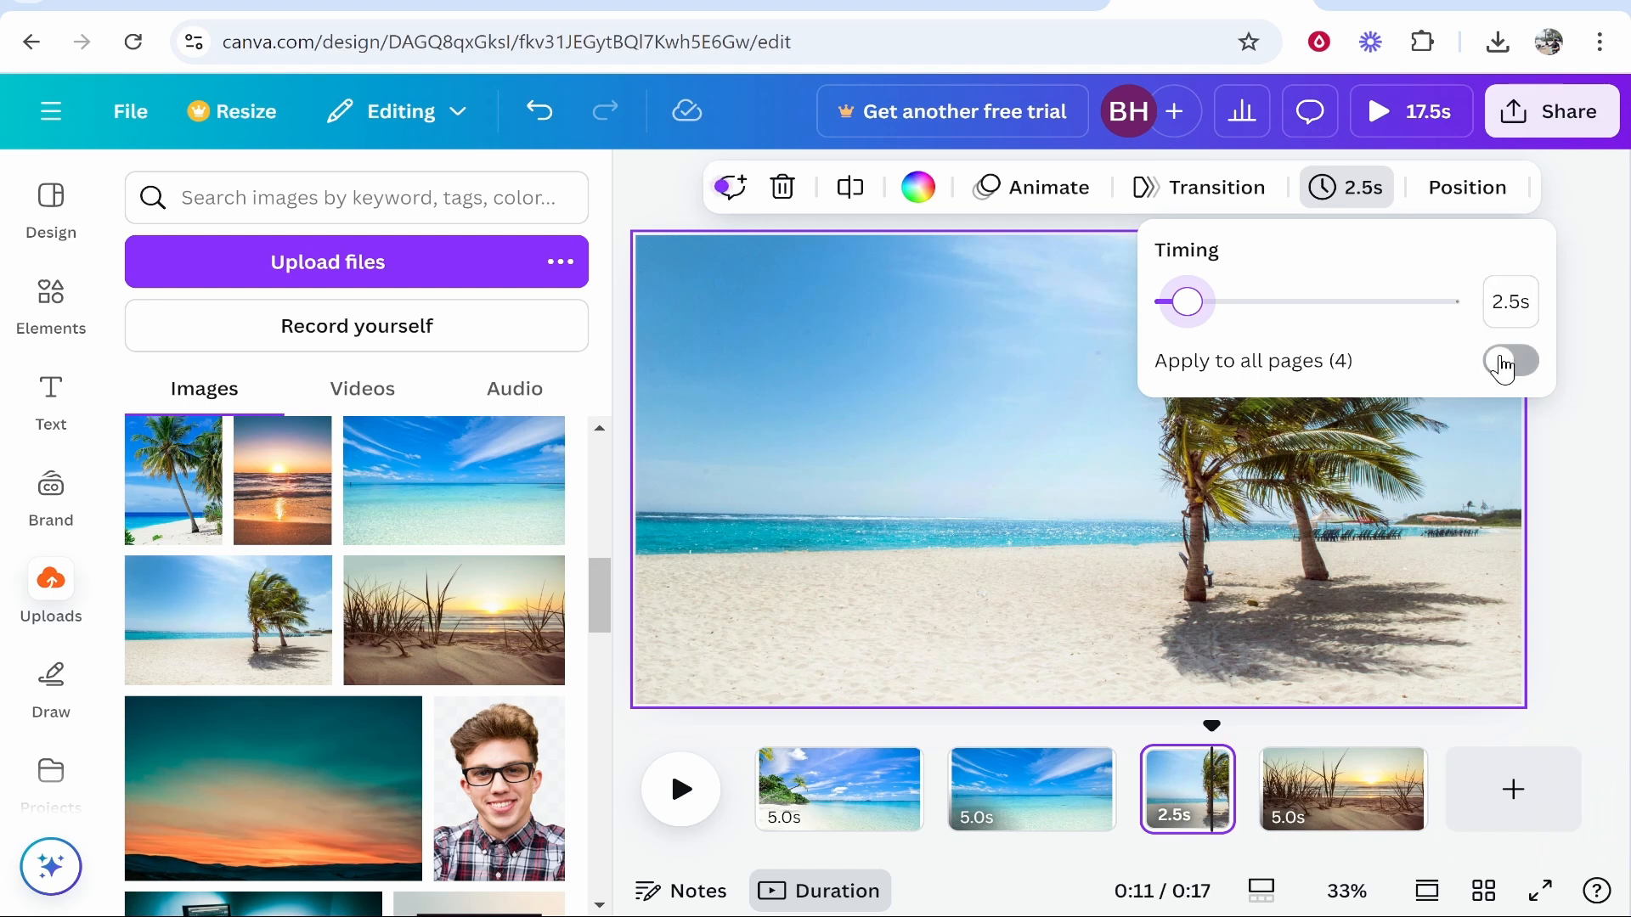
pyautogui.click(1504, 364)
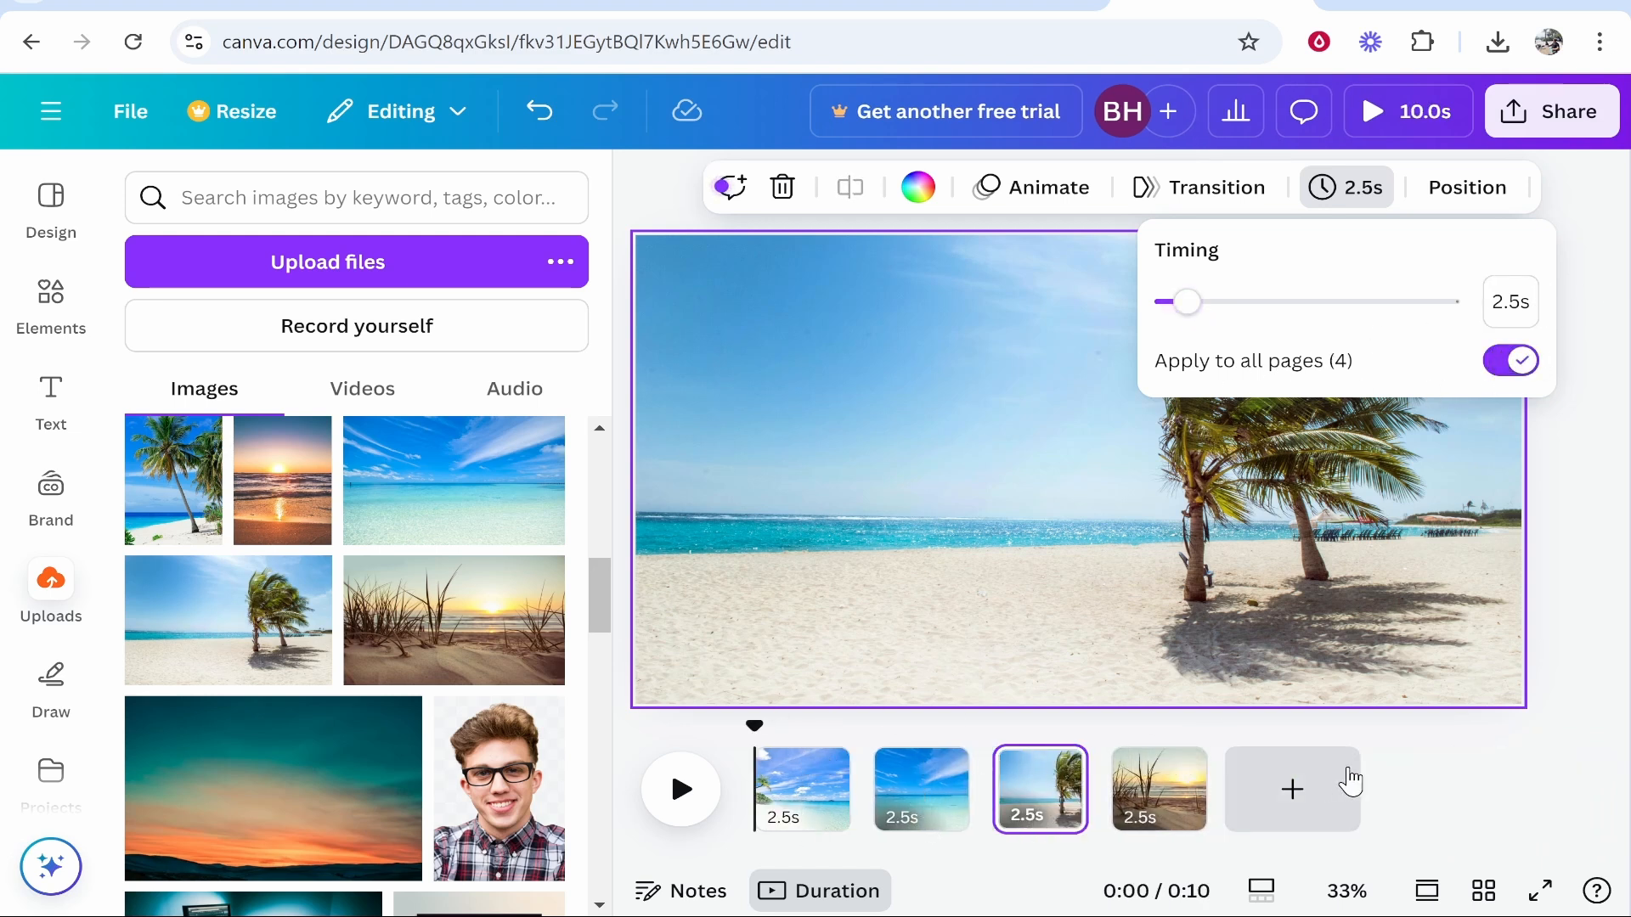
# Play the slideshow from the start to preview the page timing, and pause it partway.
pyautogui.click(1480, 747)
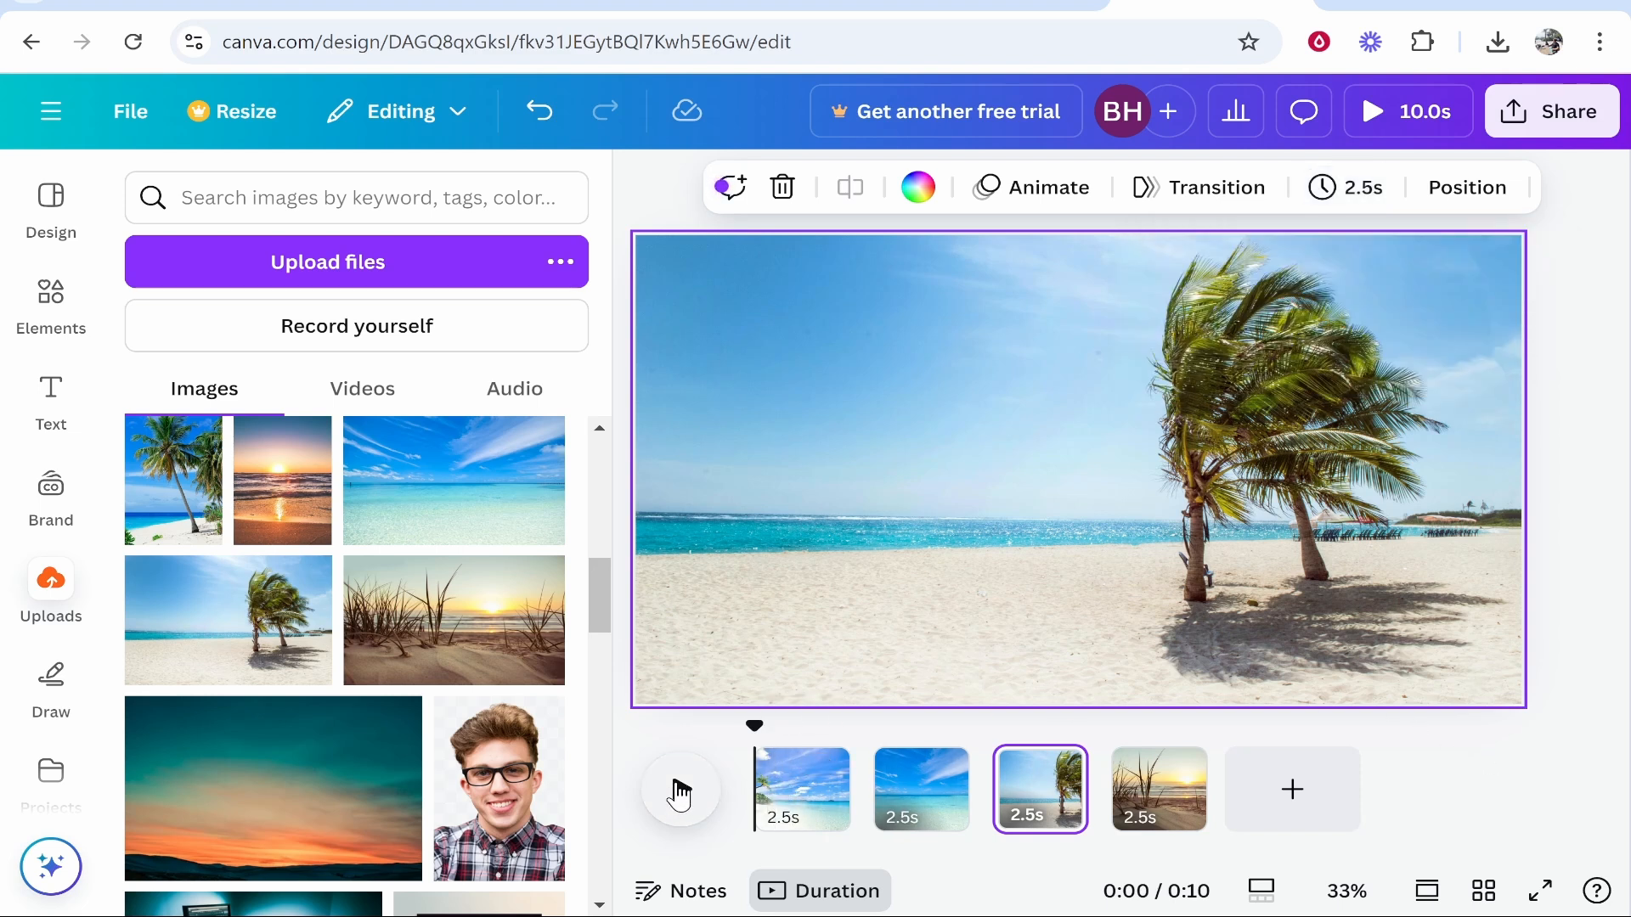
pyautogui.click(680, 794)
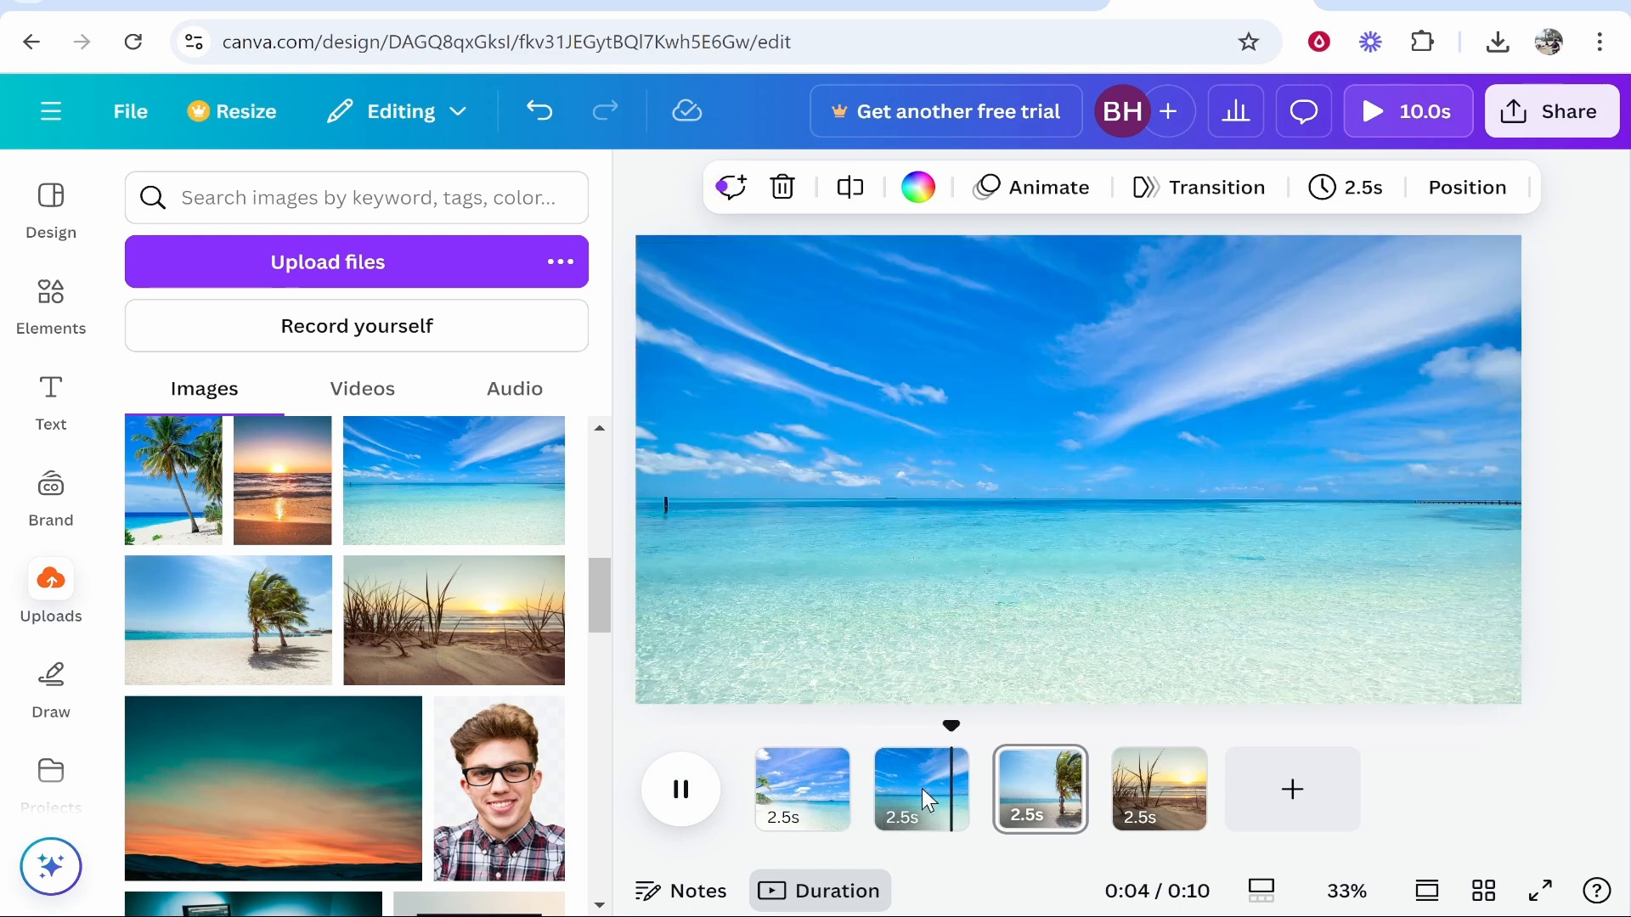
pyautogui.click(684, 791)
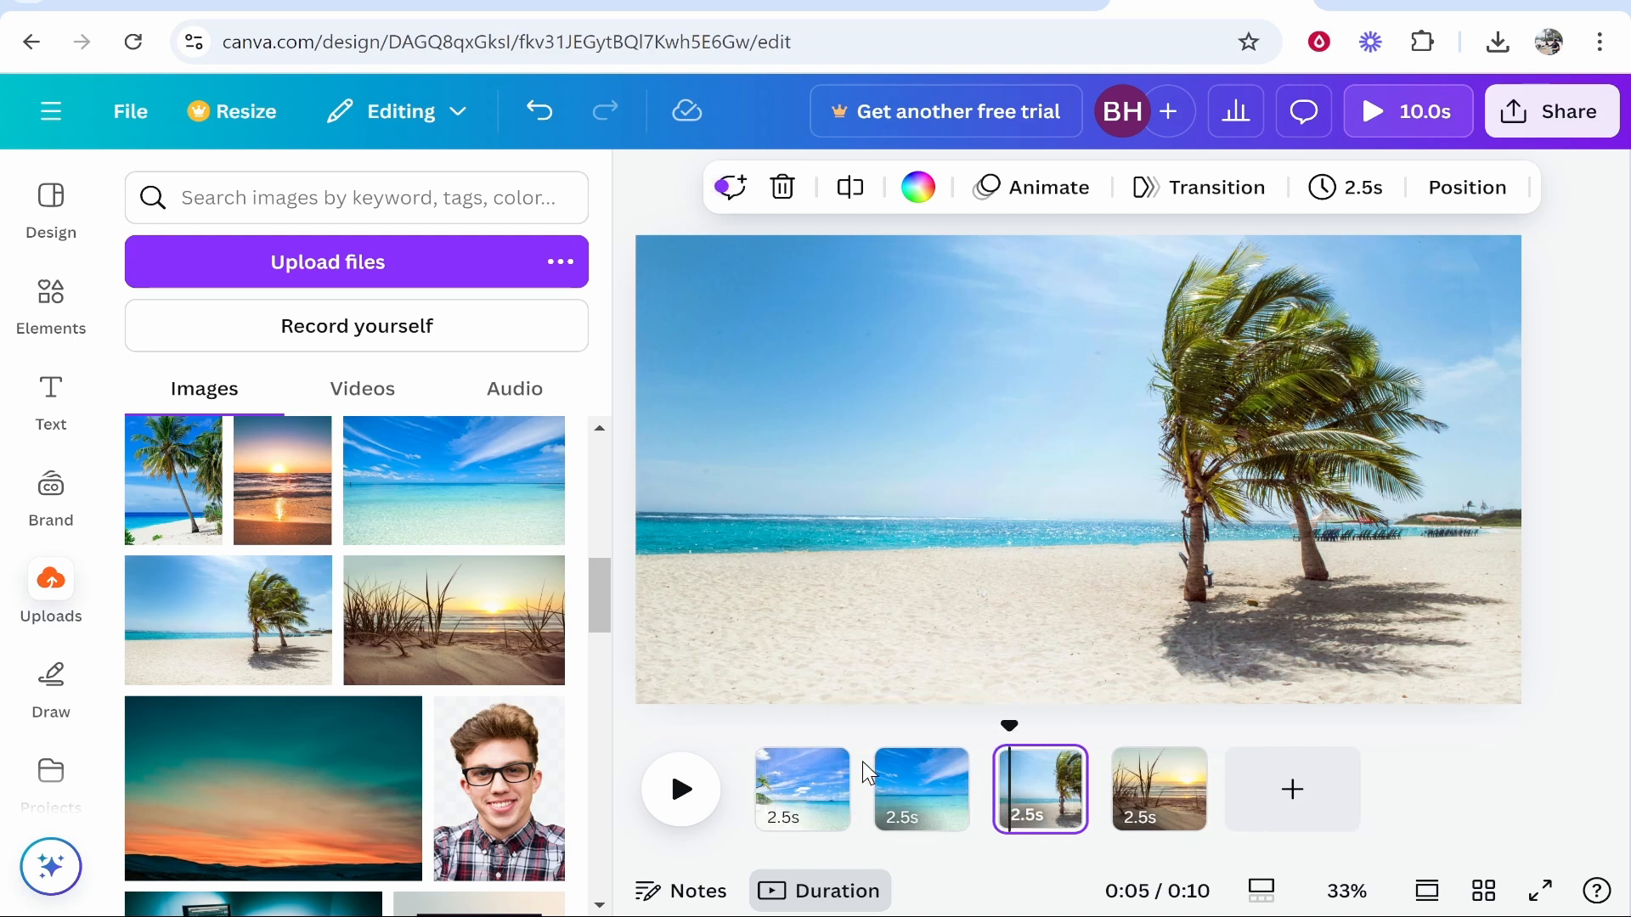
# Add Dissolve transitions between each pair of adjacent pages across the four-page slideshow.
pyautogui.moveTo(866, 782)
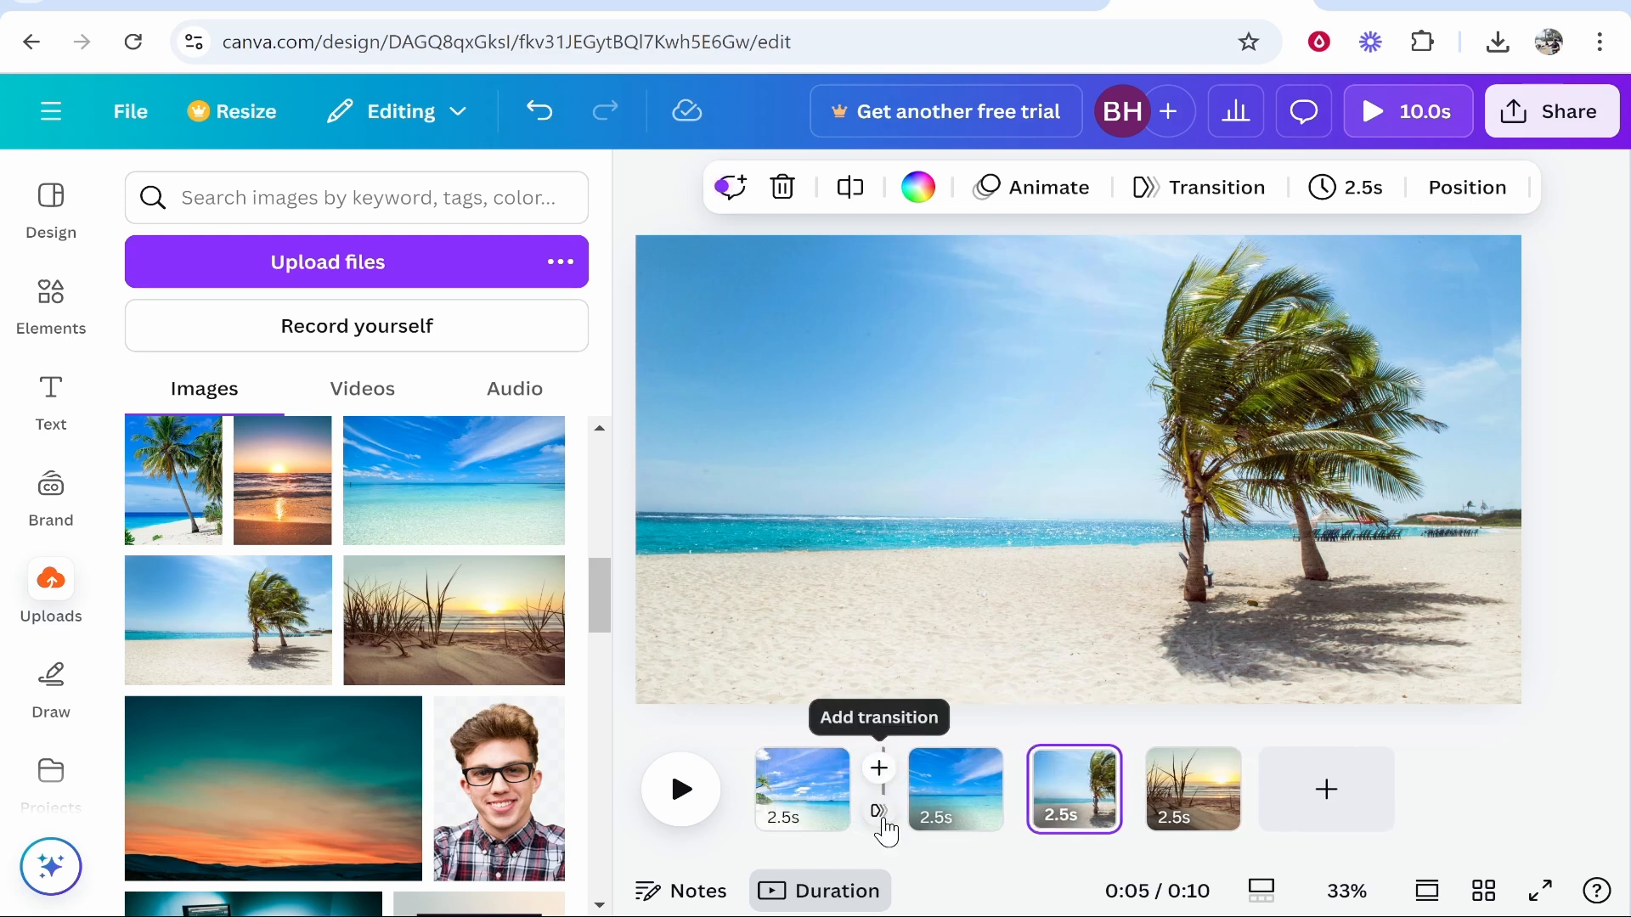
pyautogui.click(877, 814)
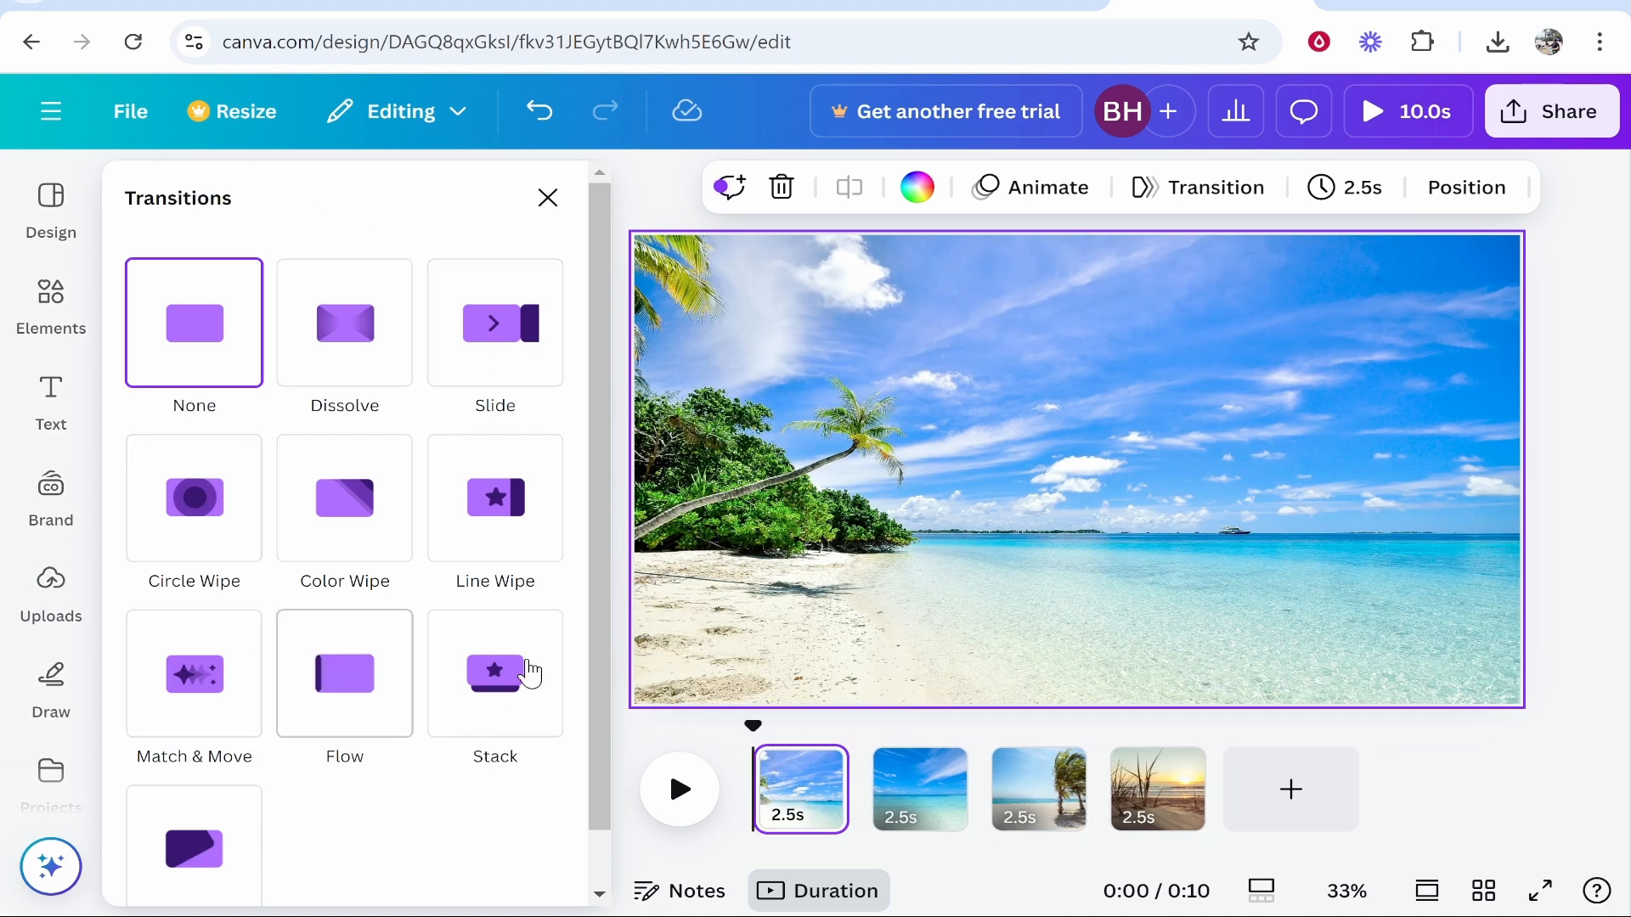
pyautogui.click(353, 344)
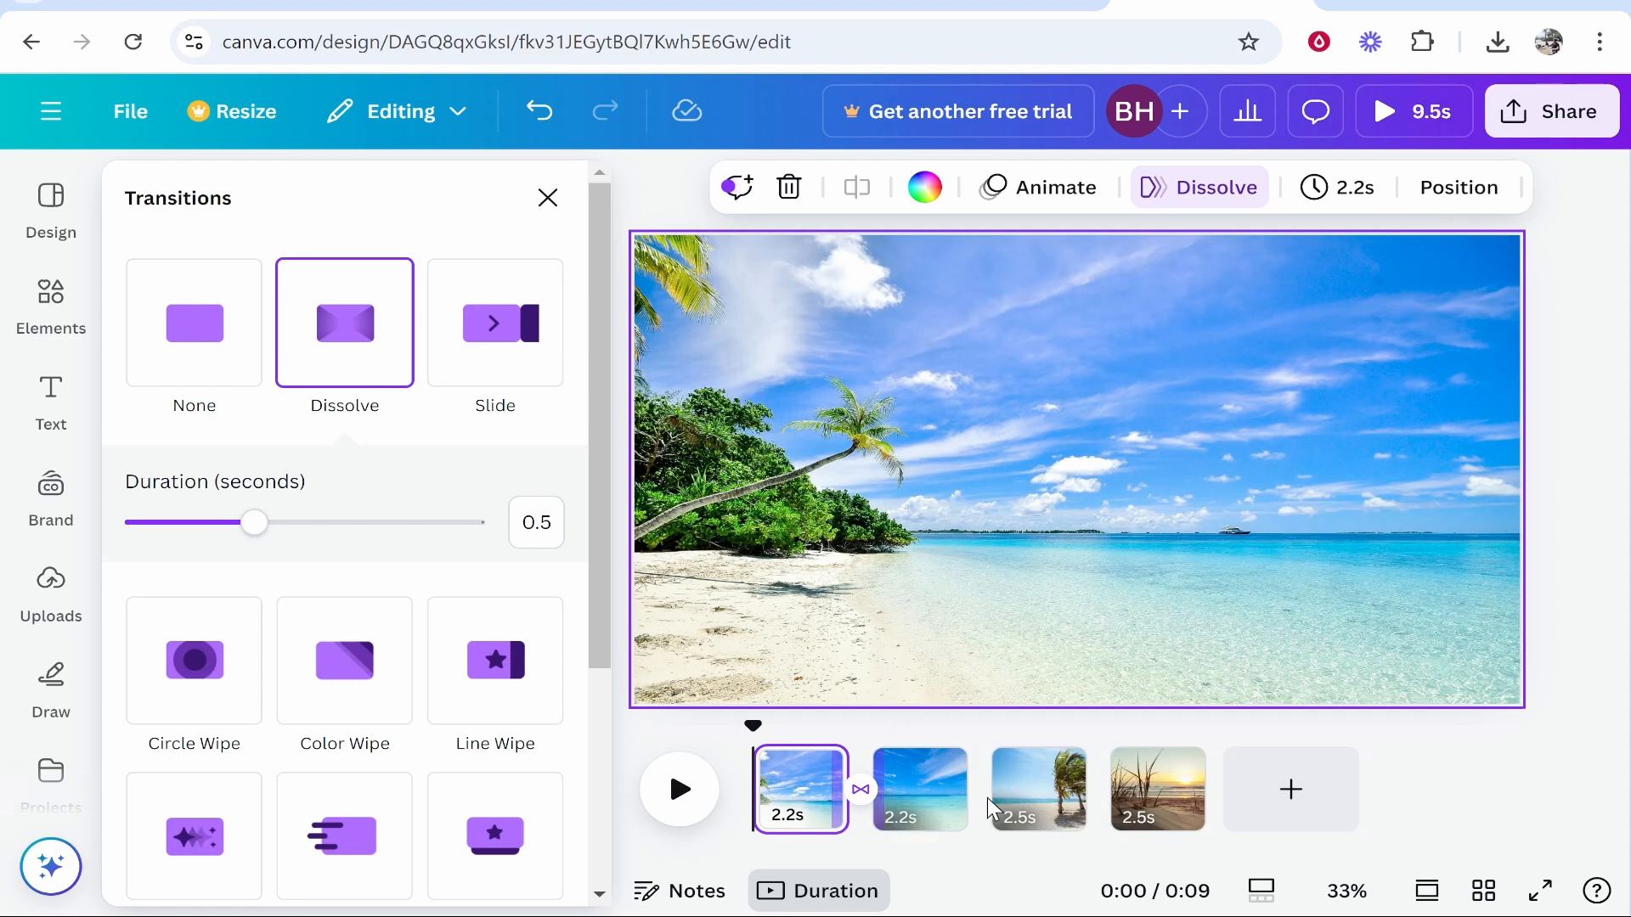
pyautogui.moveTo(992, 810)
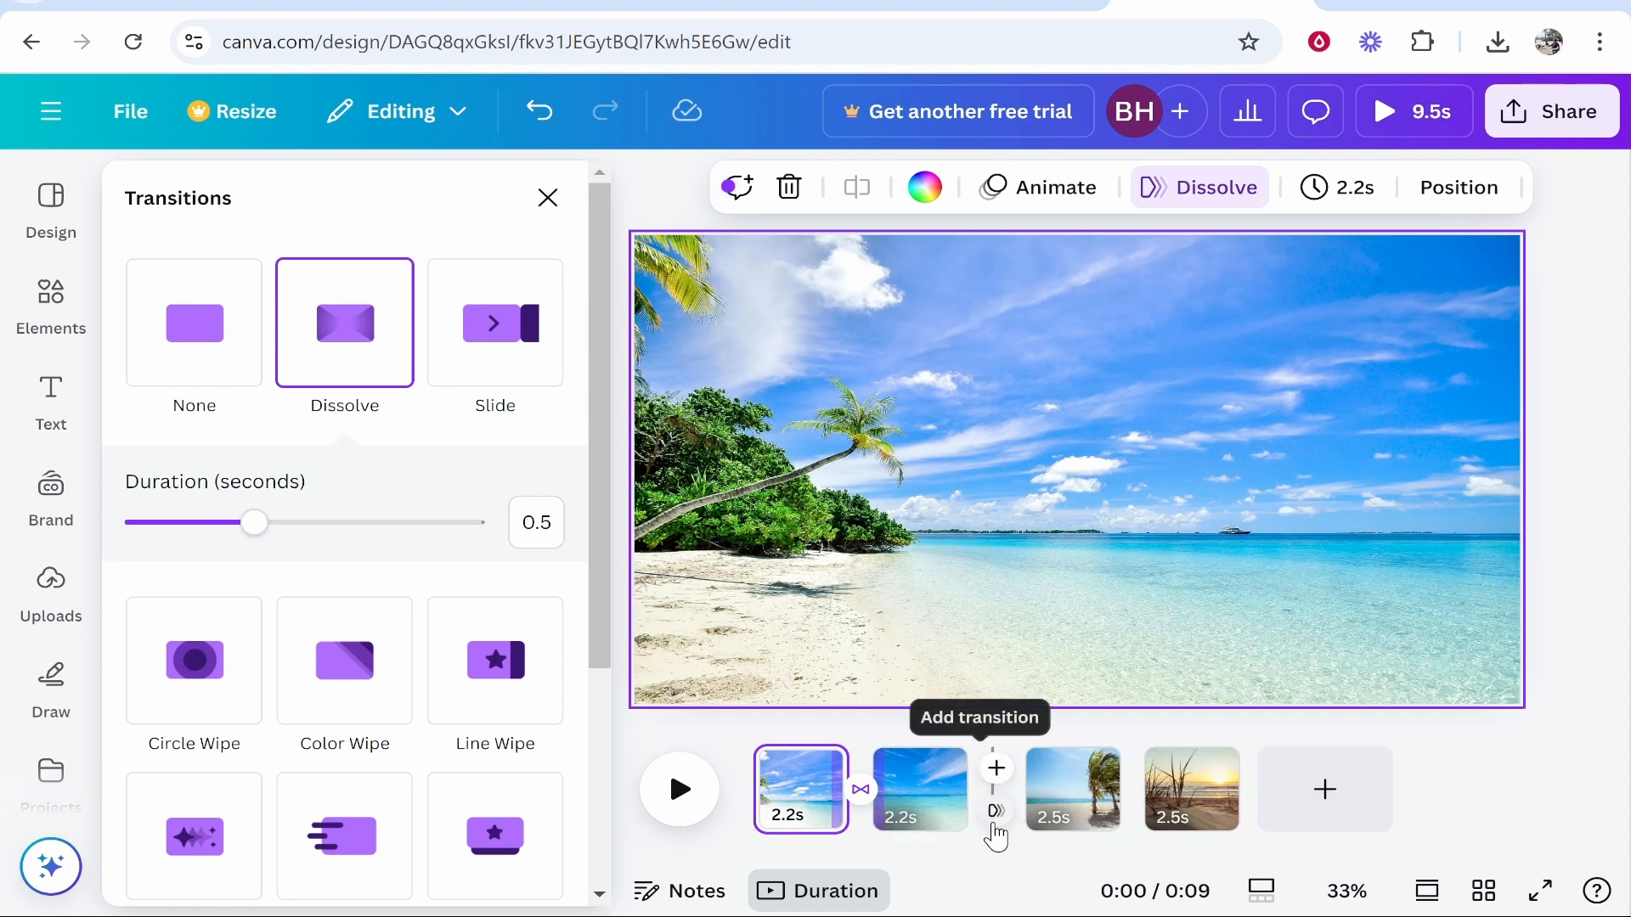
pyautogui.click(1001, 814)
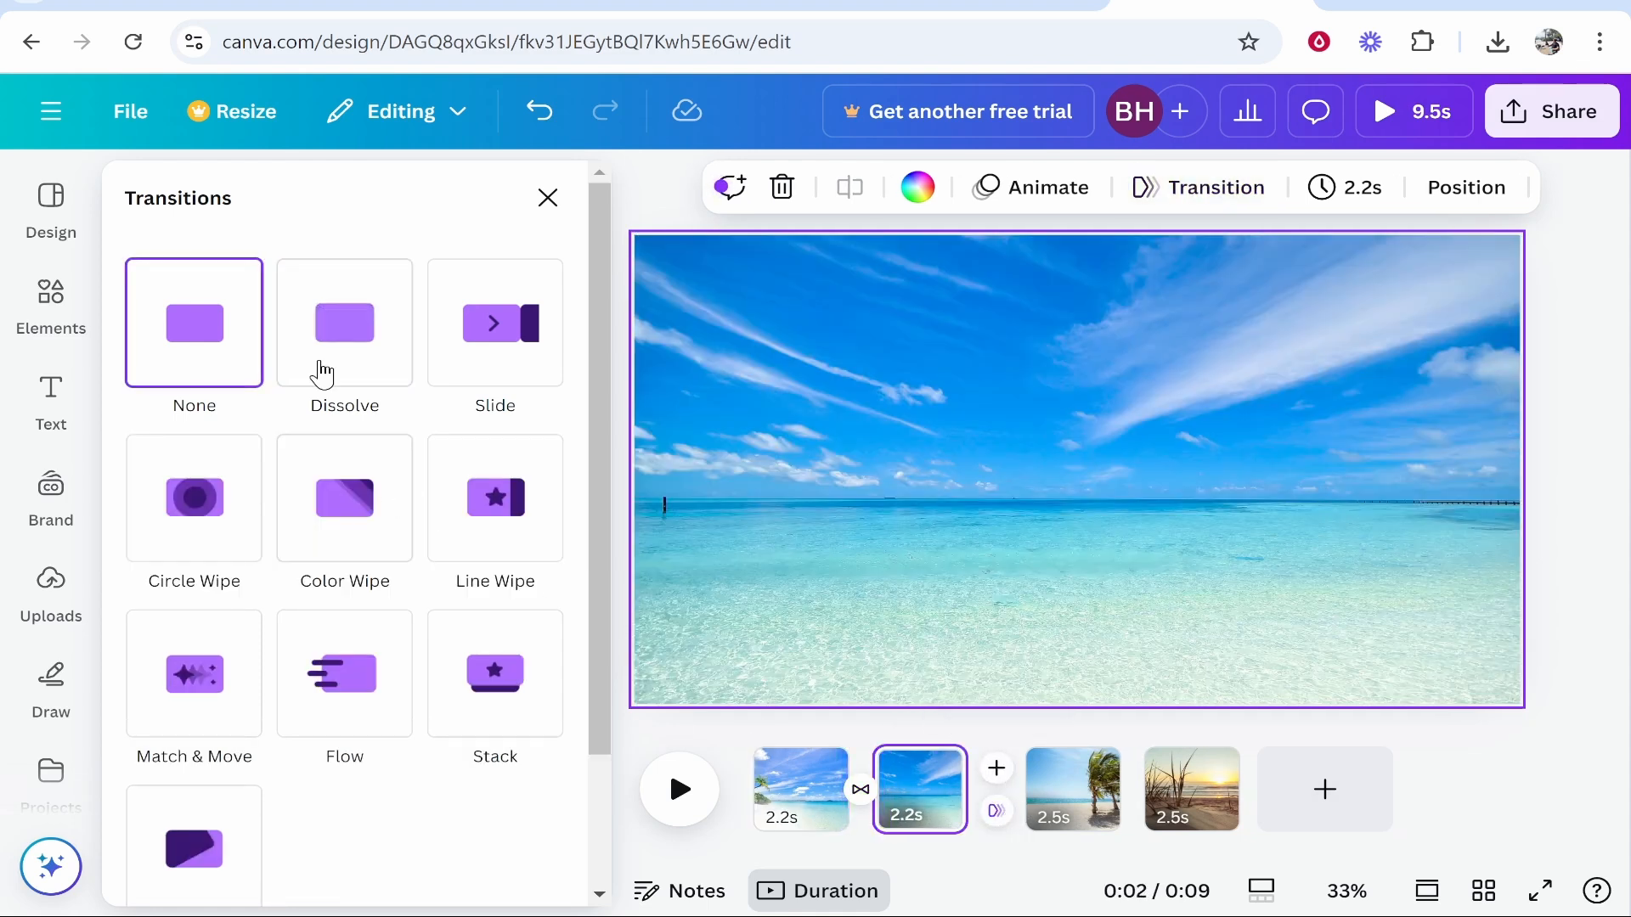
pyautogui.click(323, 361)
pyautogui.click(1116, 814)
pyautogui.click(307, 339)
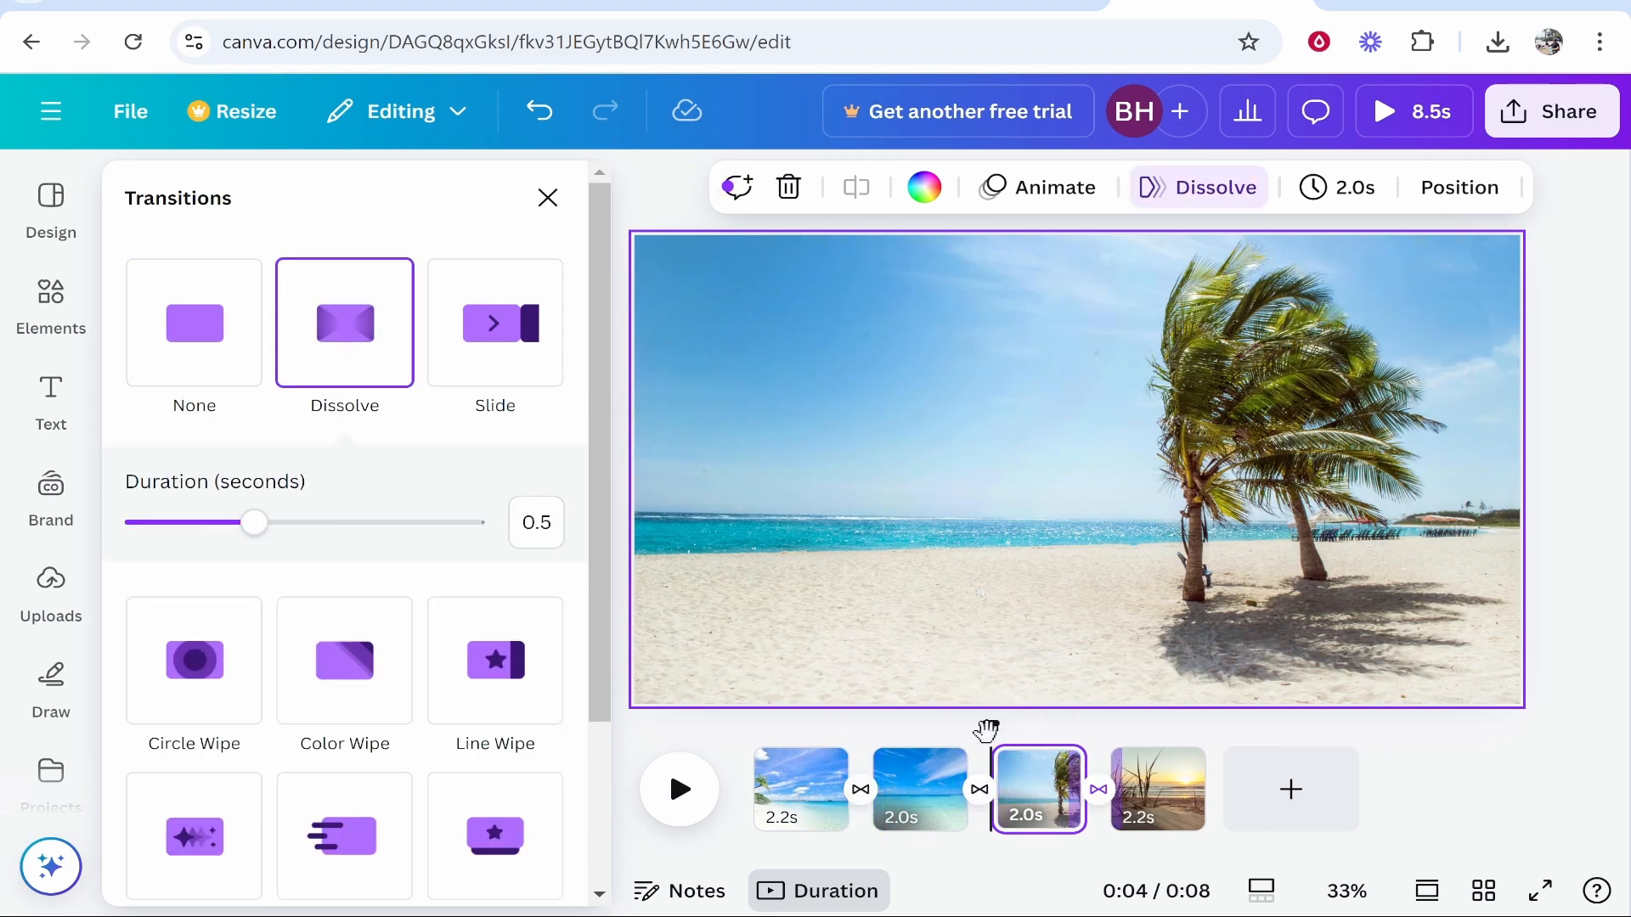
# Rewind the slideshow to the beginning and preview the Dissolve transitions, pausing at the windblown palms page.
pyautogui.moveTo(988, 728); pyautogui.dragTo(750, 732)
pyautogui.click(693, 809)
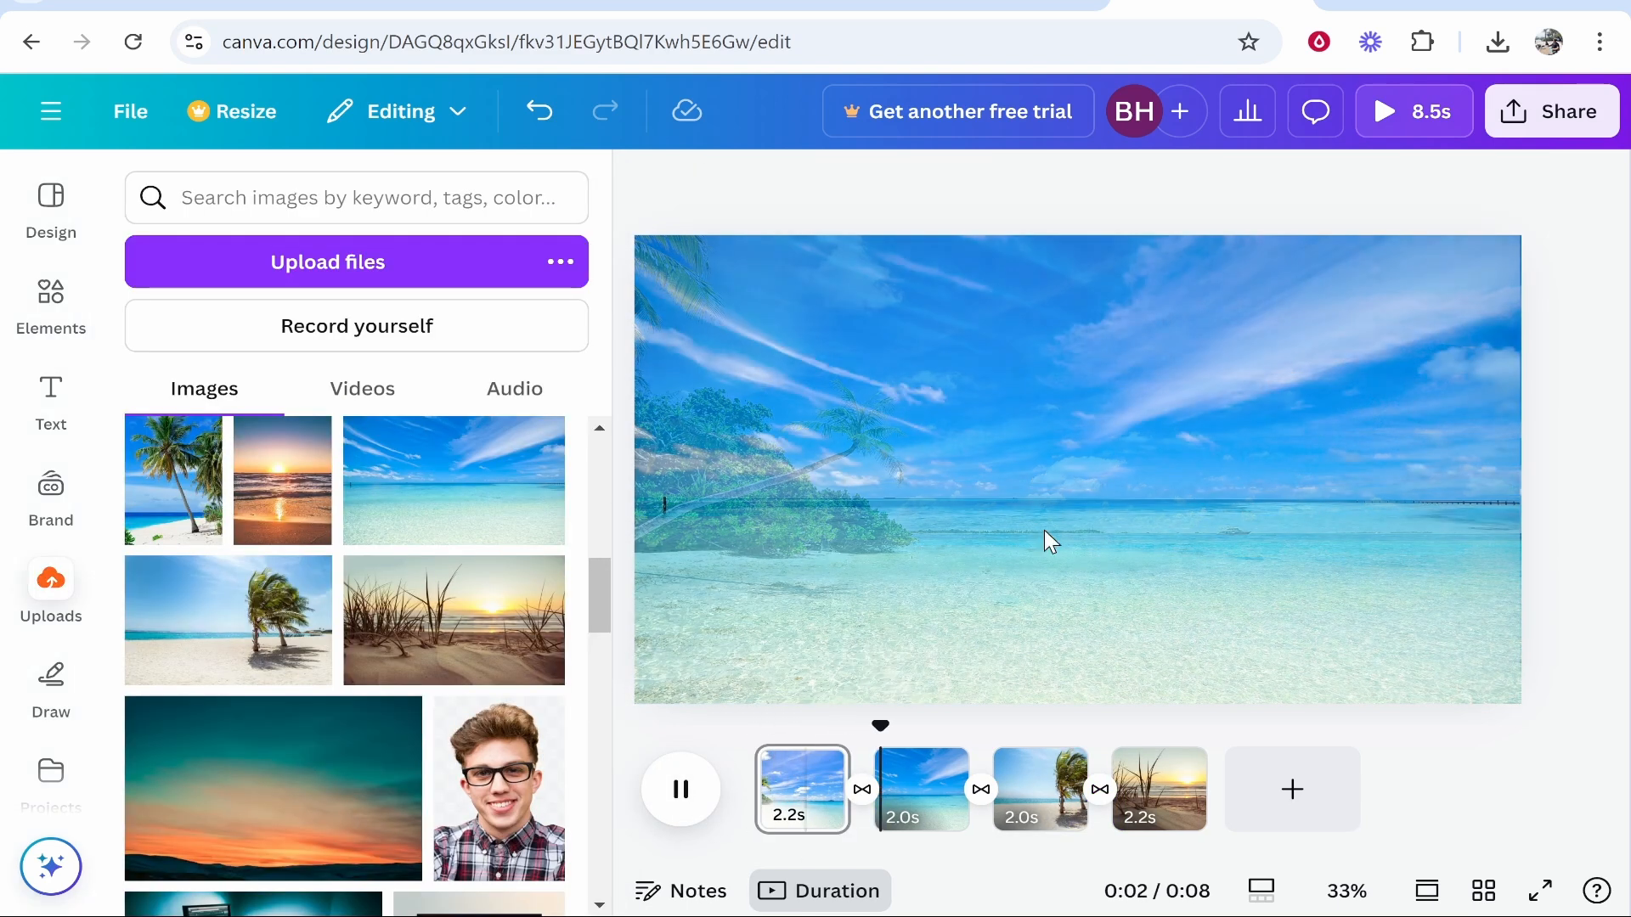
pyautogui.click(682, 794)
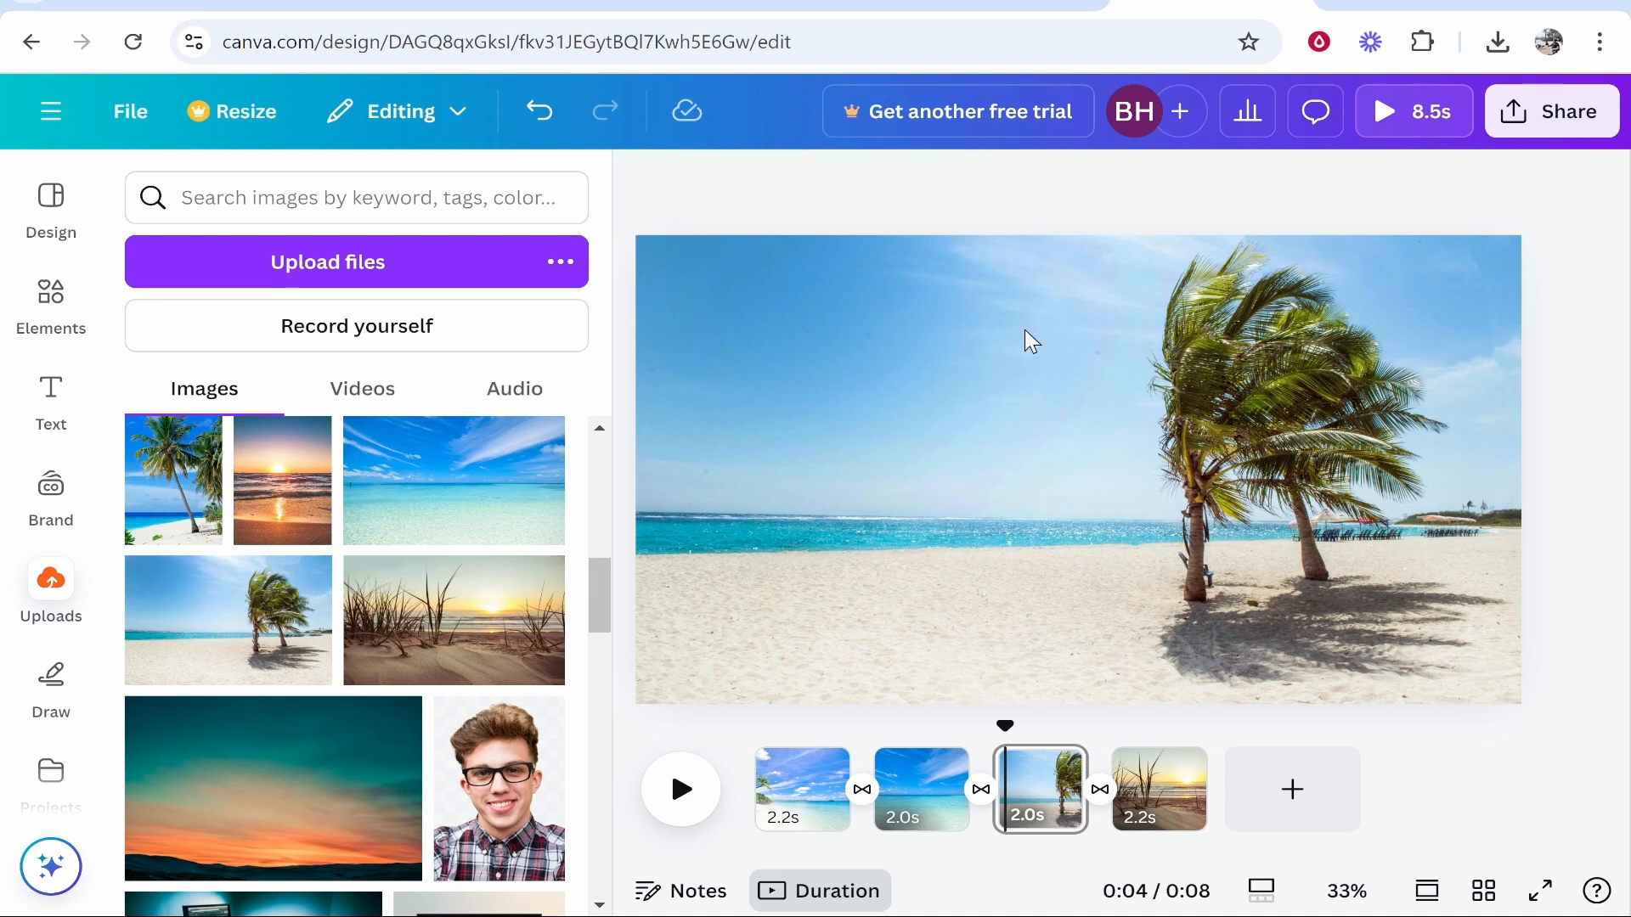
# Switch to the "royalty free music" Google results and open Pixabay's Royalty Free Music Download page.
pyautogui.click(1003, 4)
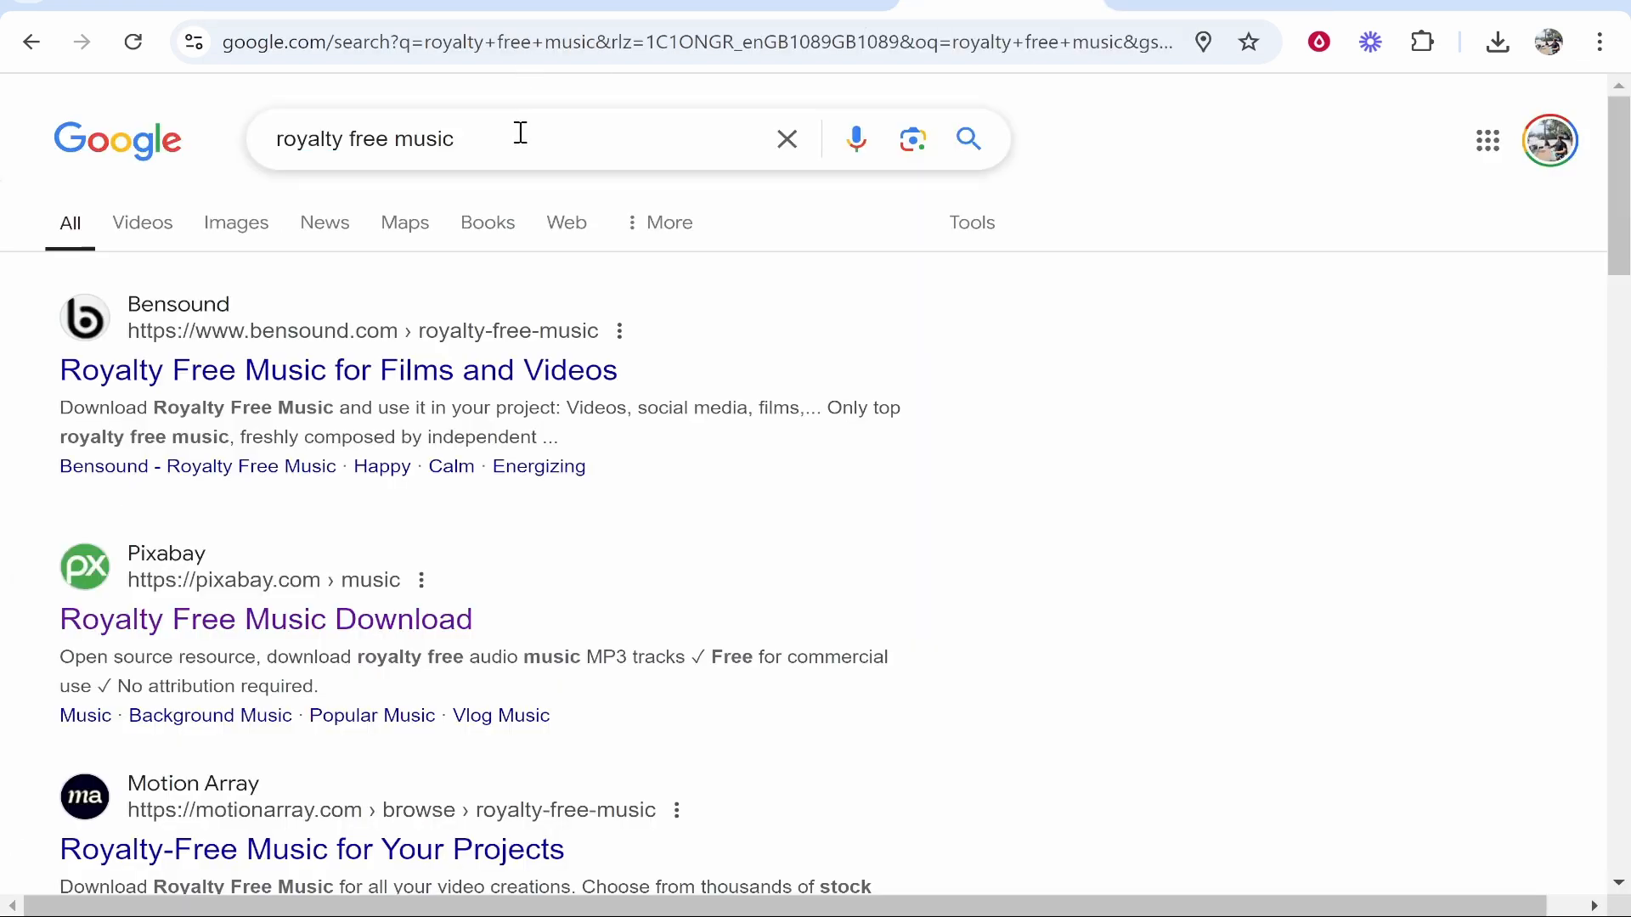
pyautogui.moveTo(609, 132); pyautogui.dragTo(283, 120)
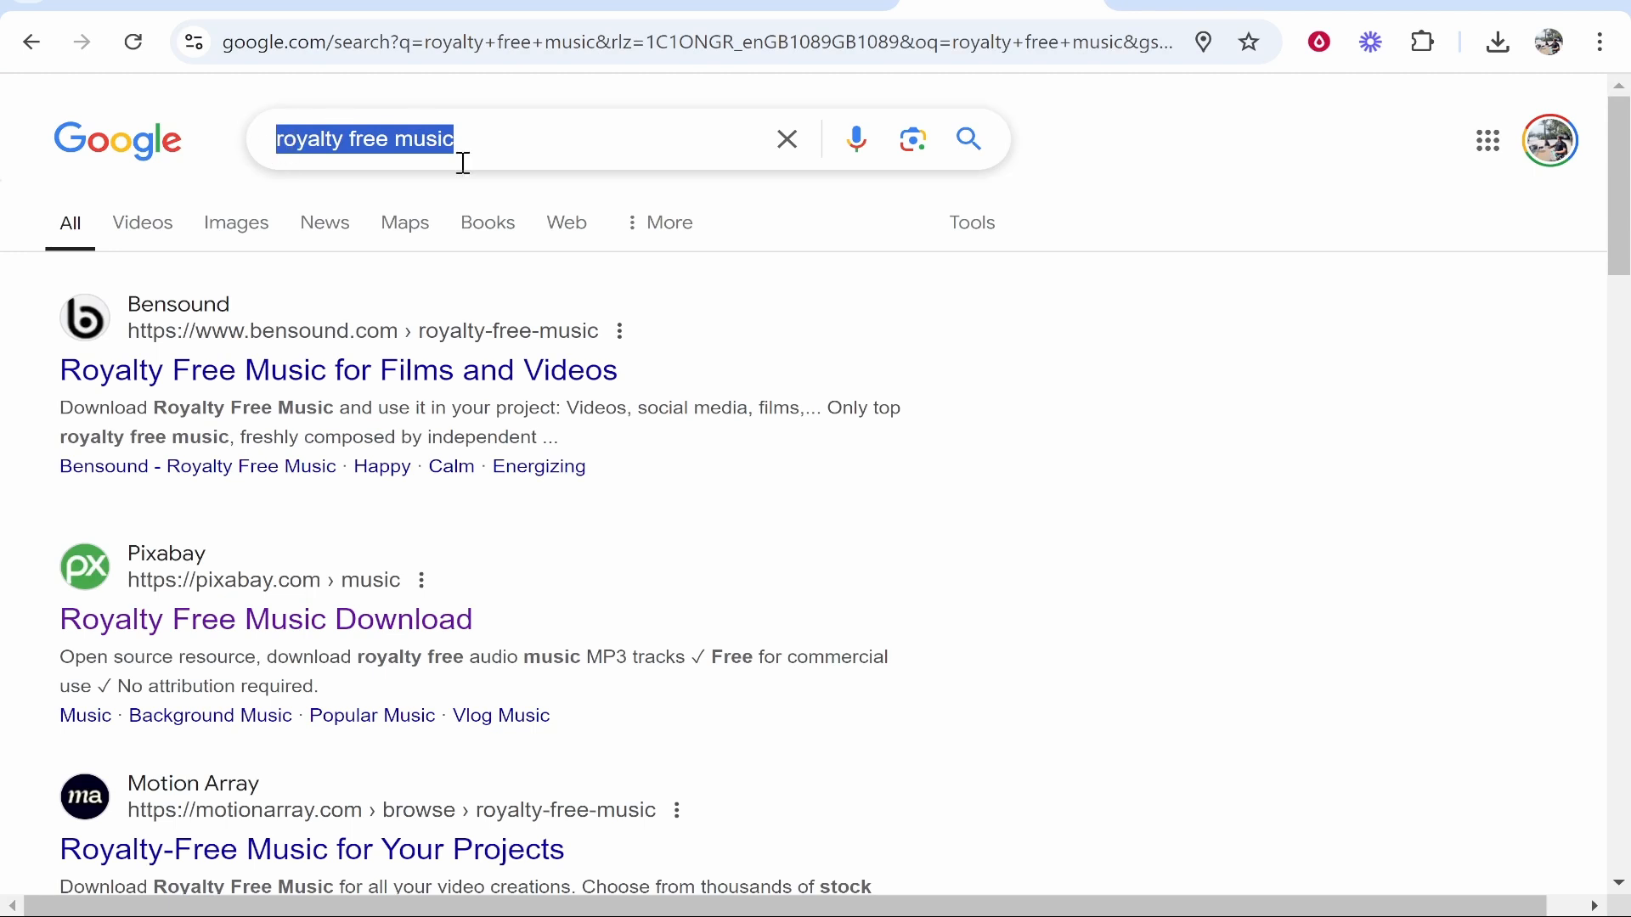
pyautogui.scroll(-3, 557, 353)
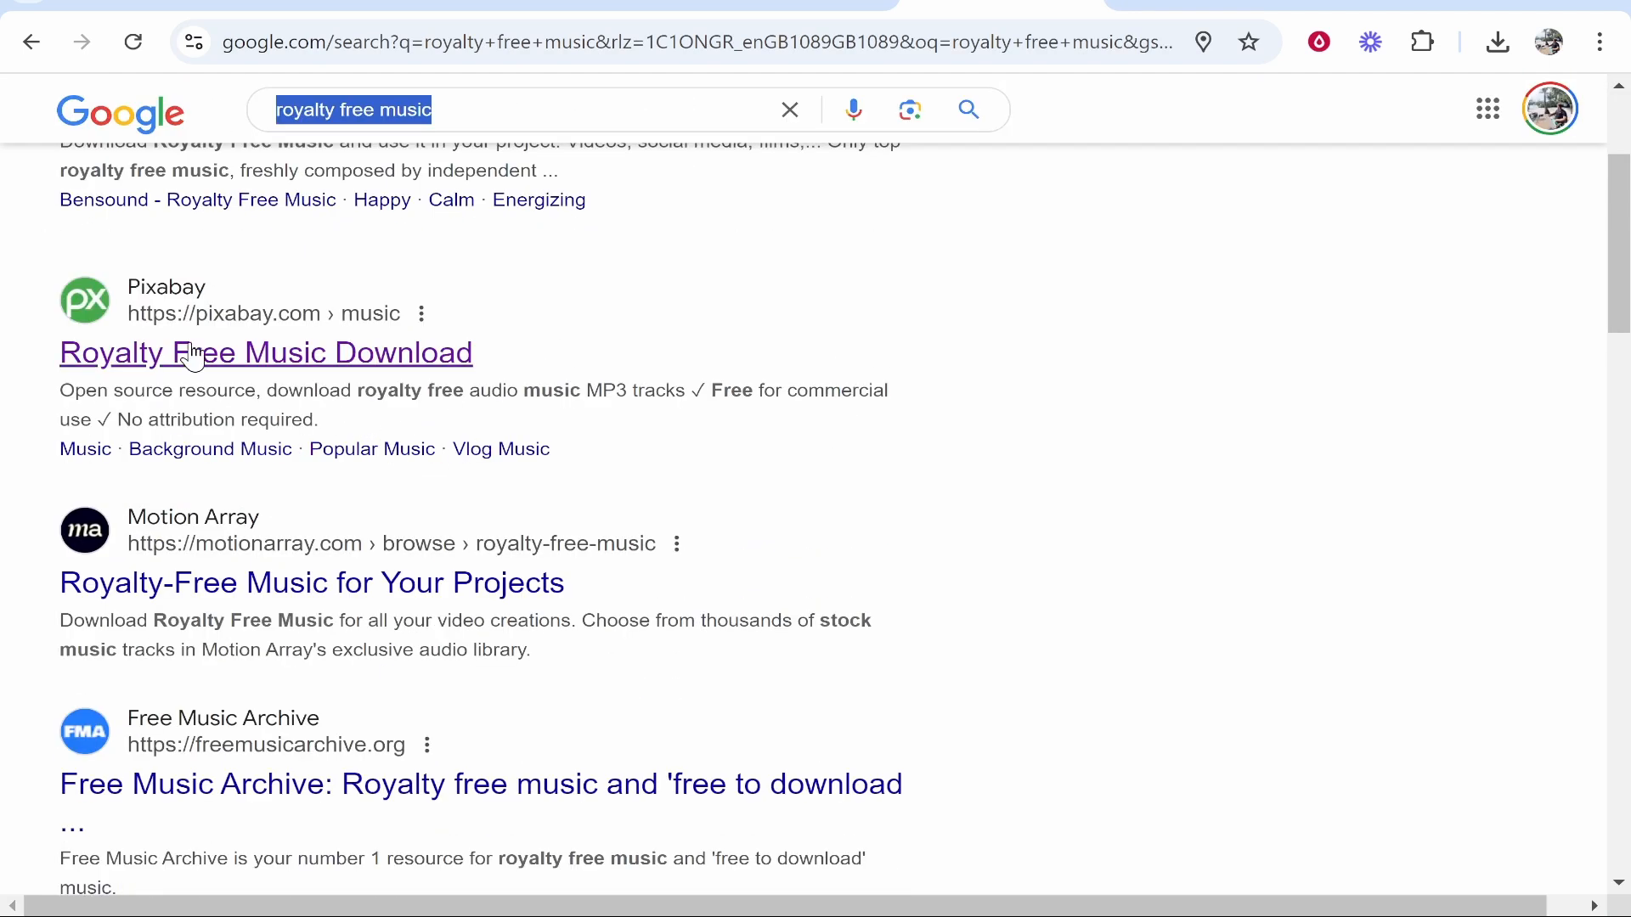
pyautogui.click(140, 361)
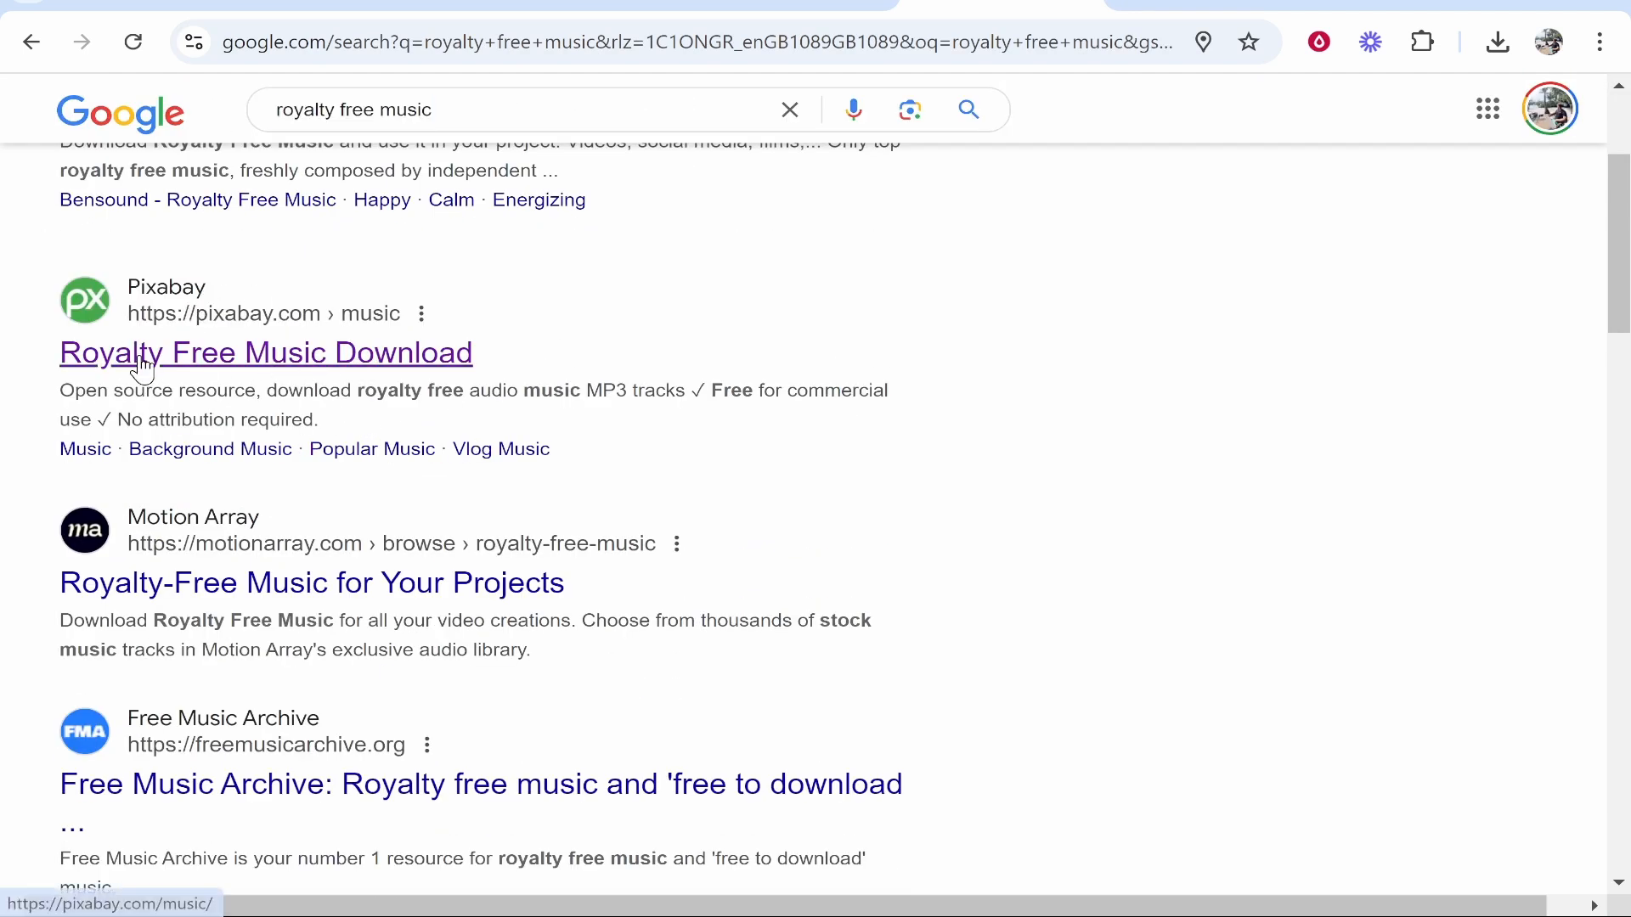
# Find the track "Lazy Day - Stylish Futuristic Chill" in Pixabay's music list and download it.
pyautogui.scroll(-3, 452, 455)
pyautogui.scroll(3, 475, 441)
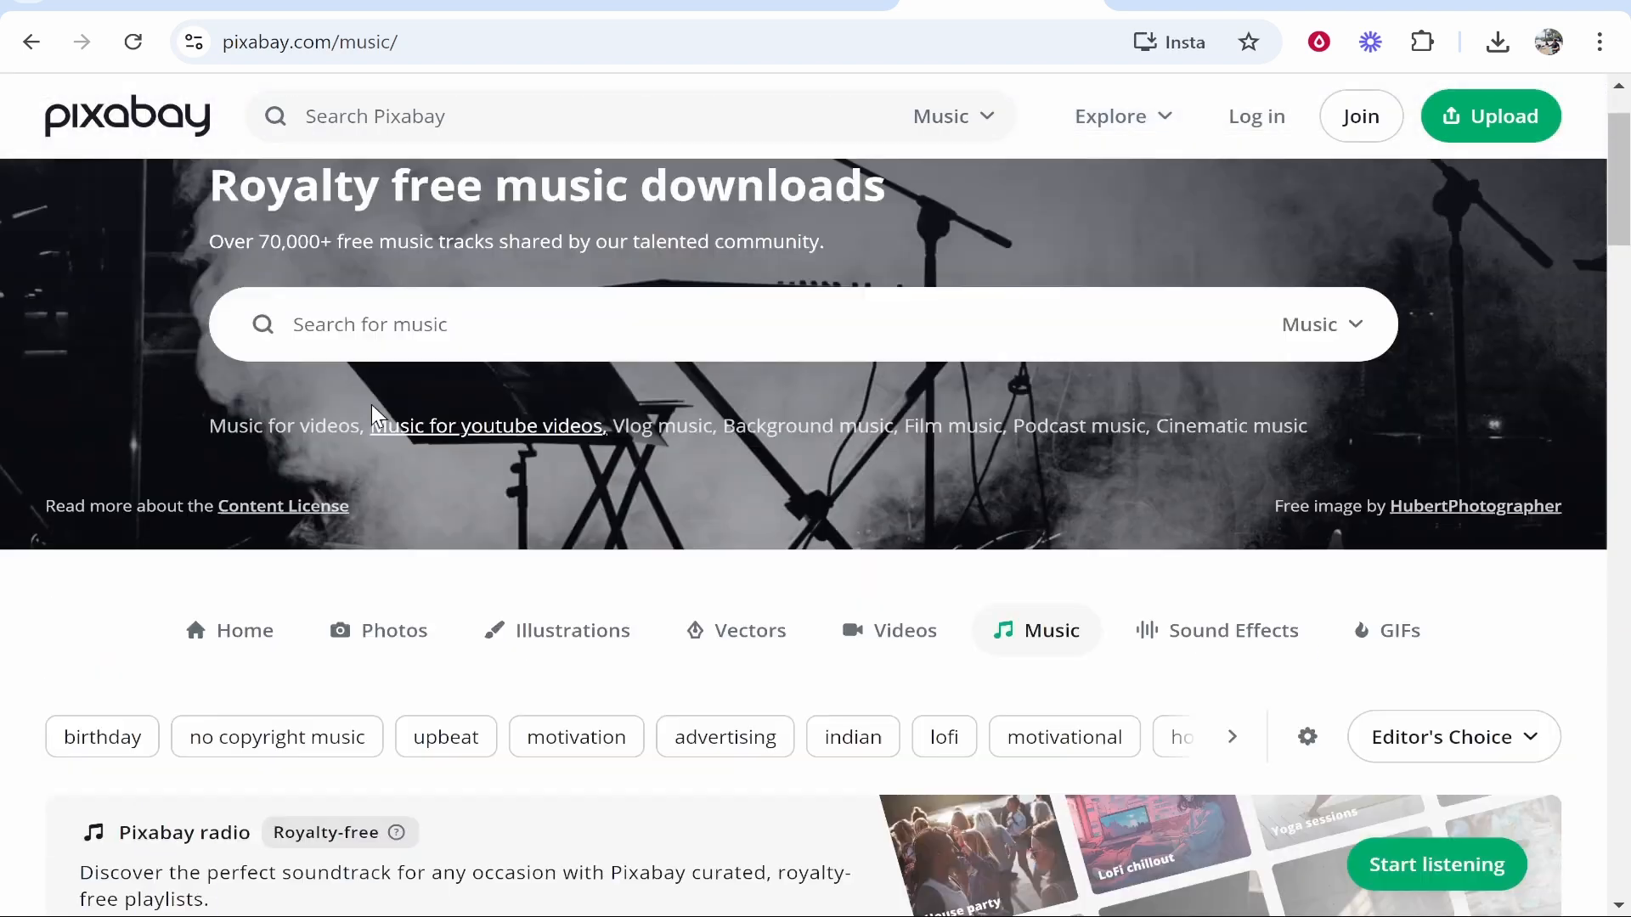
pyautogui.scroll(-3, 503, 437)
pyautogui.scroll(-3, 595, 527)
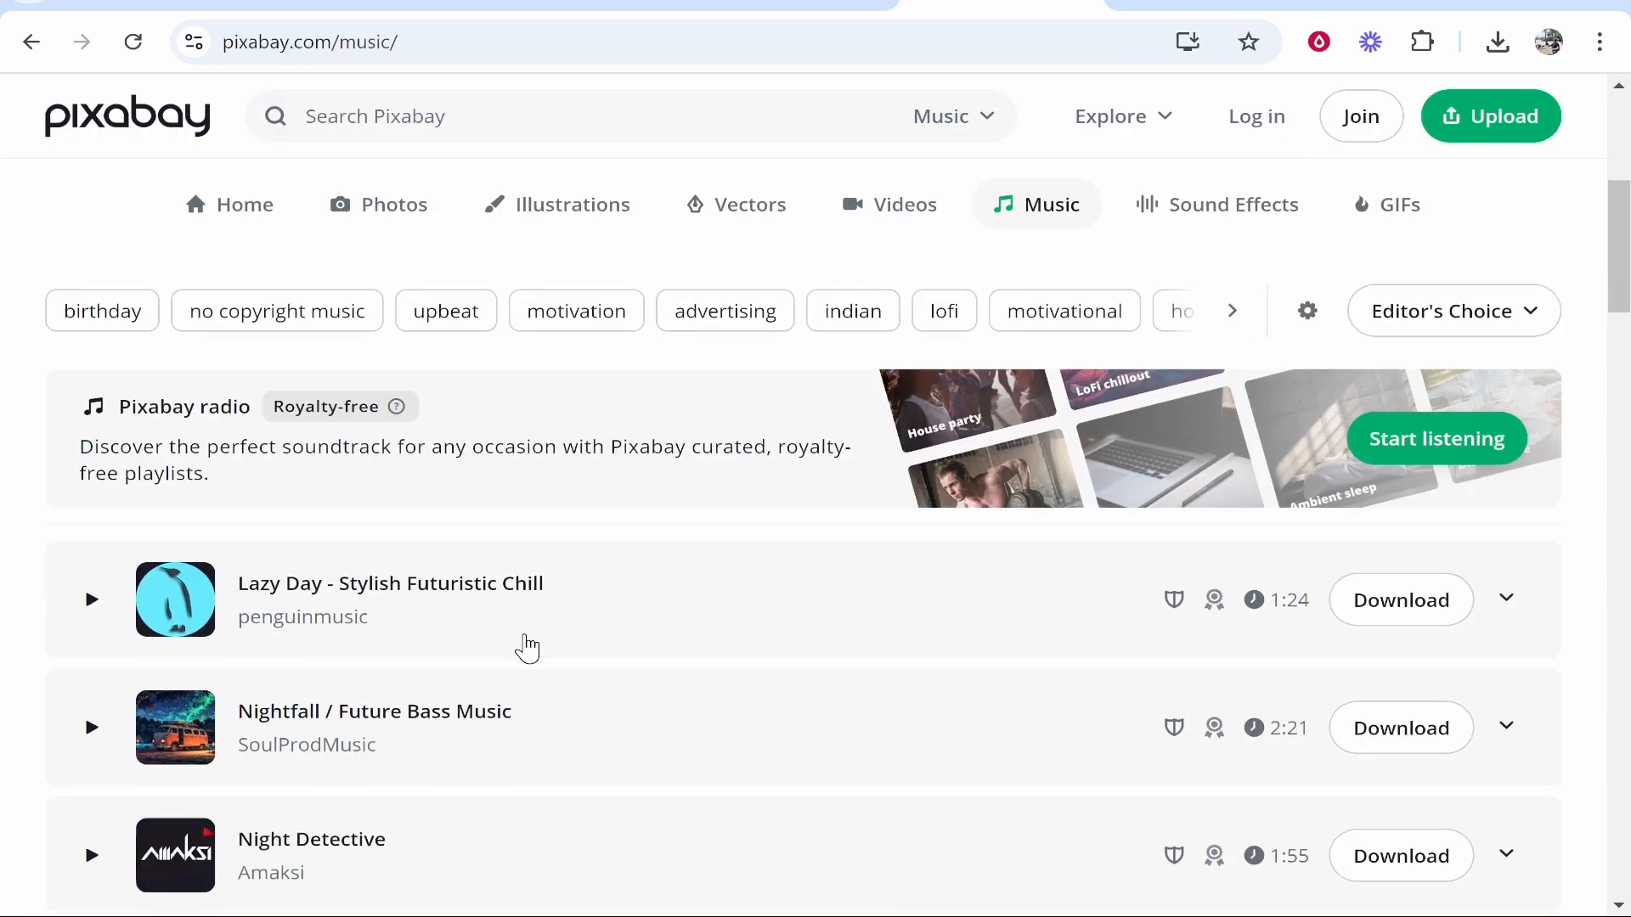
pyautogui.scroll(-2, 884, 553)
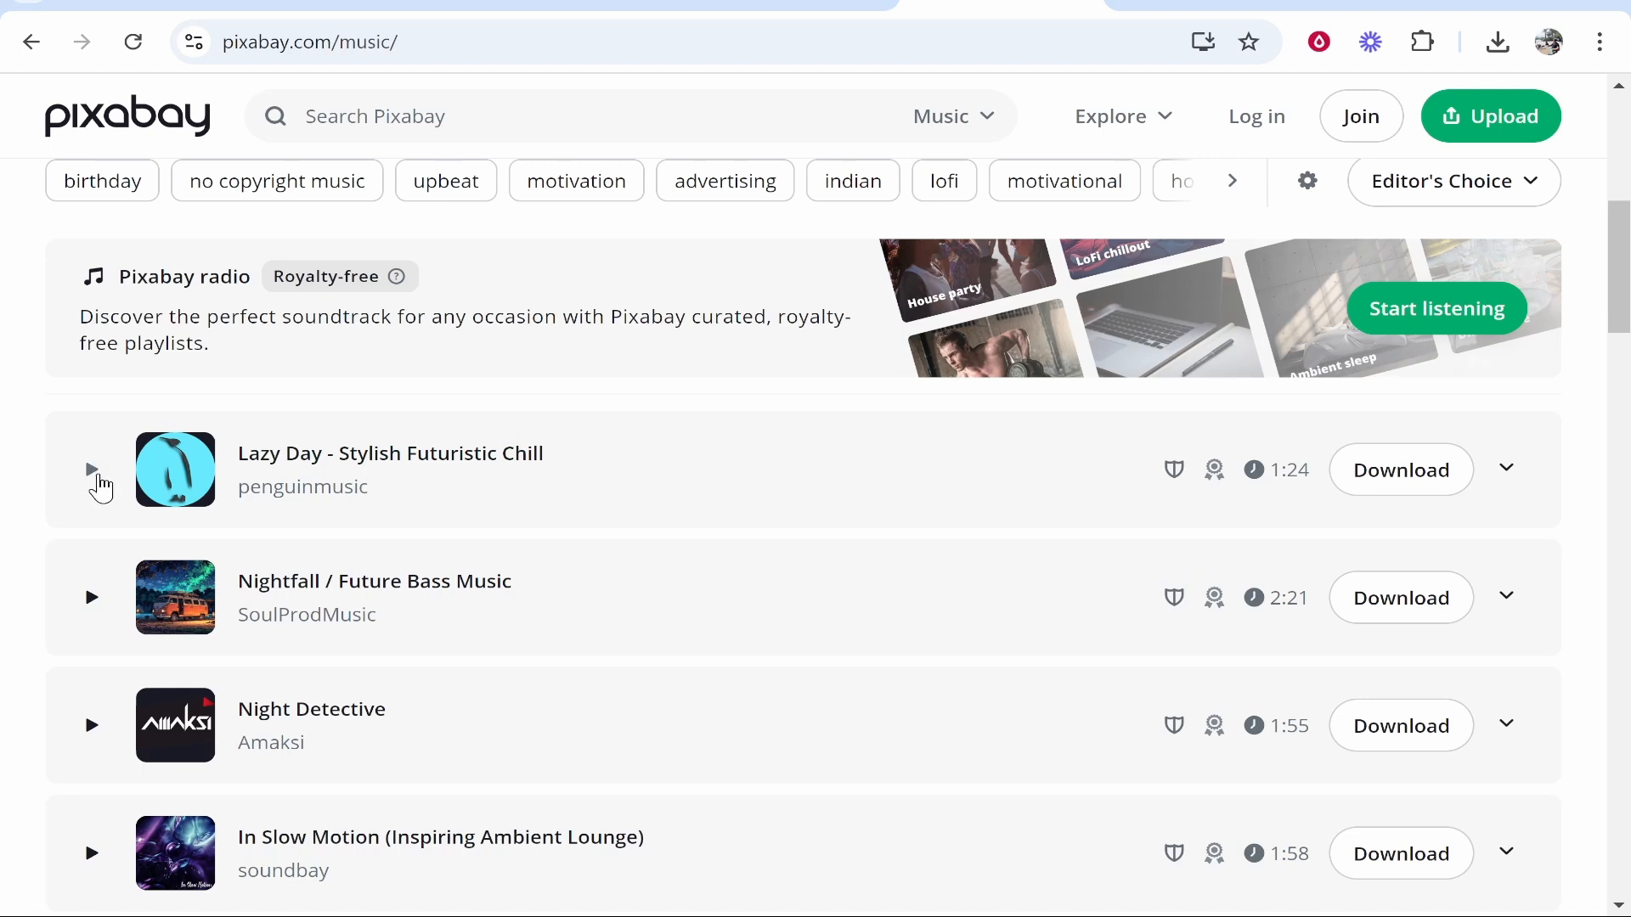
pyautogui.click(1434, 481)
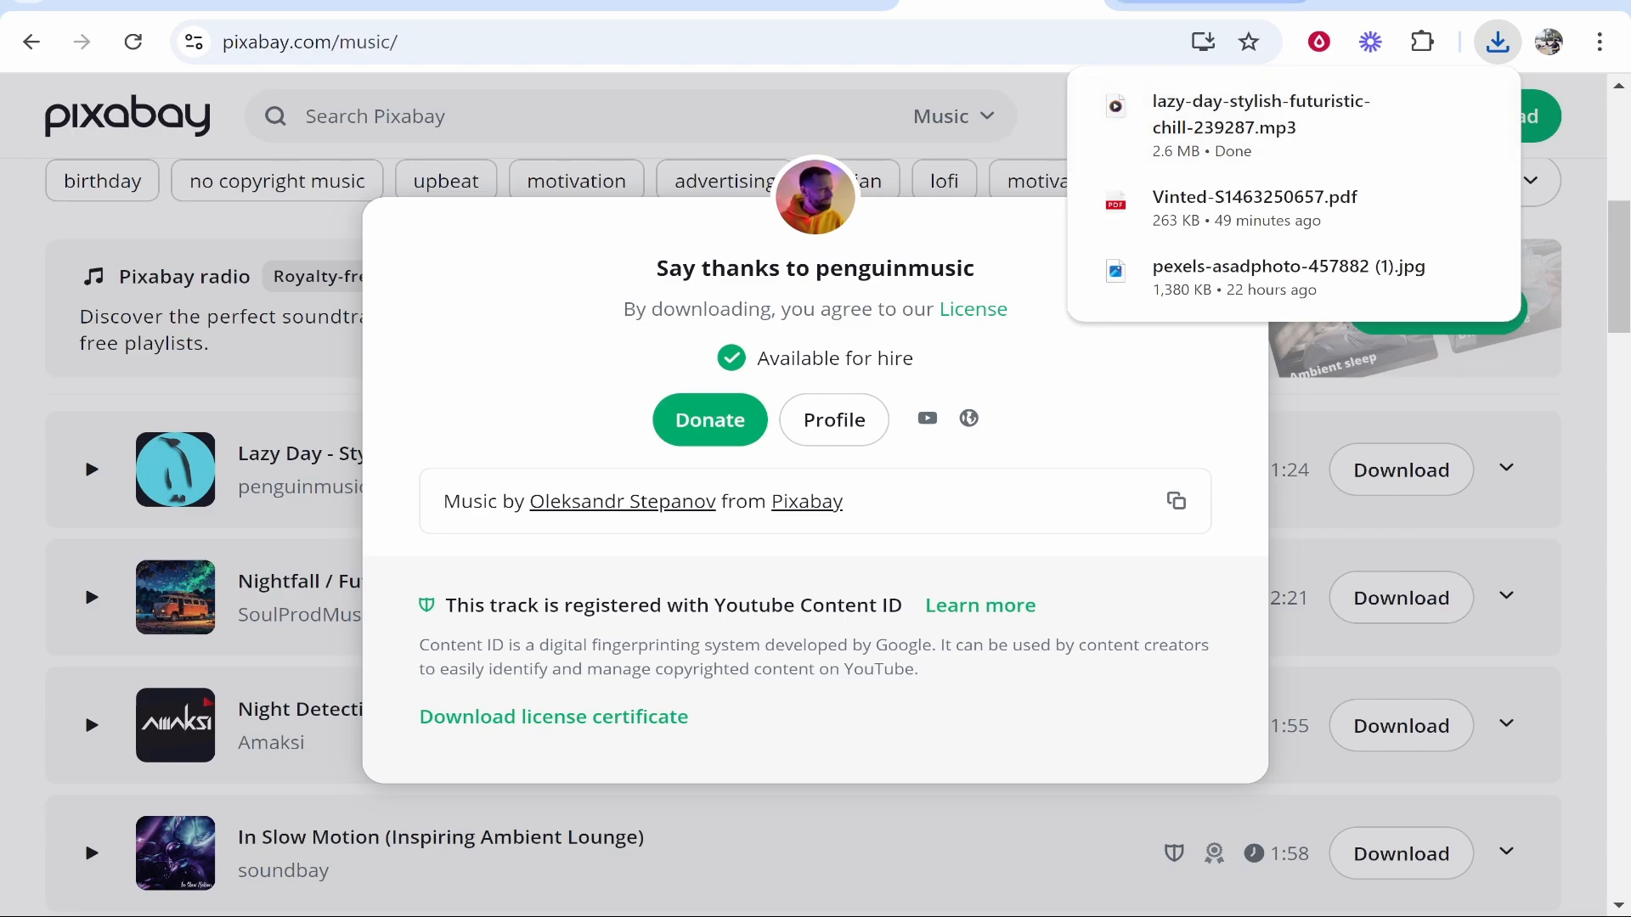
# Return to the Canva design and upload lazy-day-stylish-futuristic-chill-239287 from the Downloads folder.
pyautogui.click(1190, 3)
pyautogui.click(61, 581)
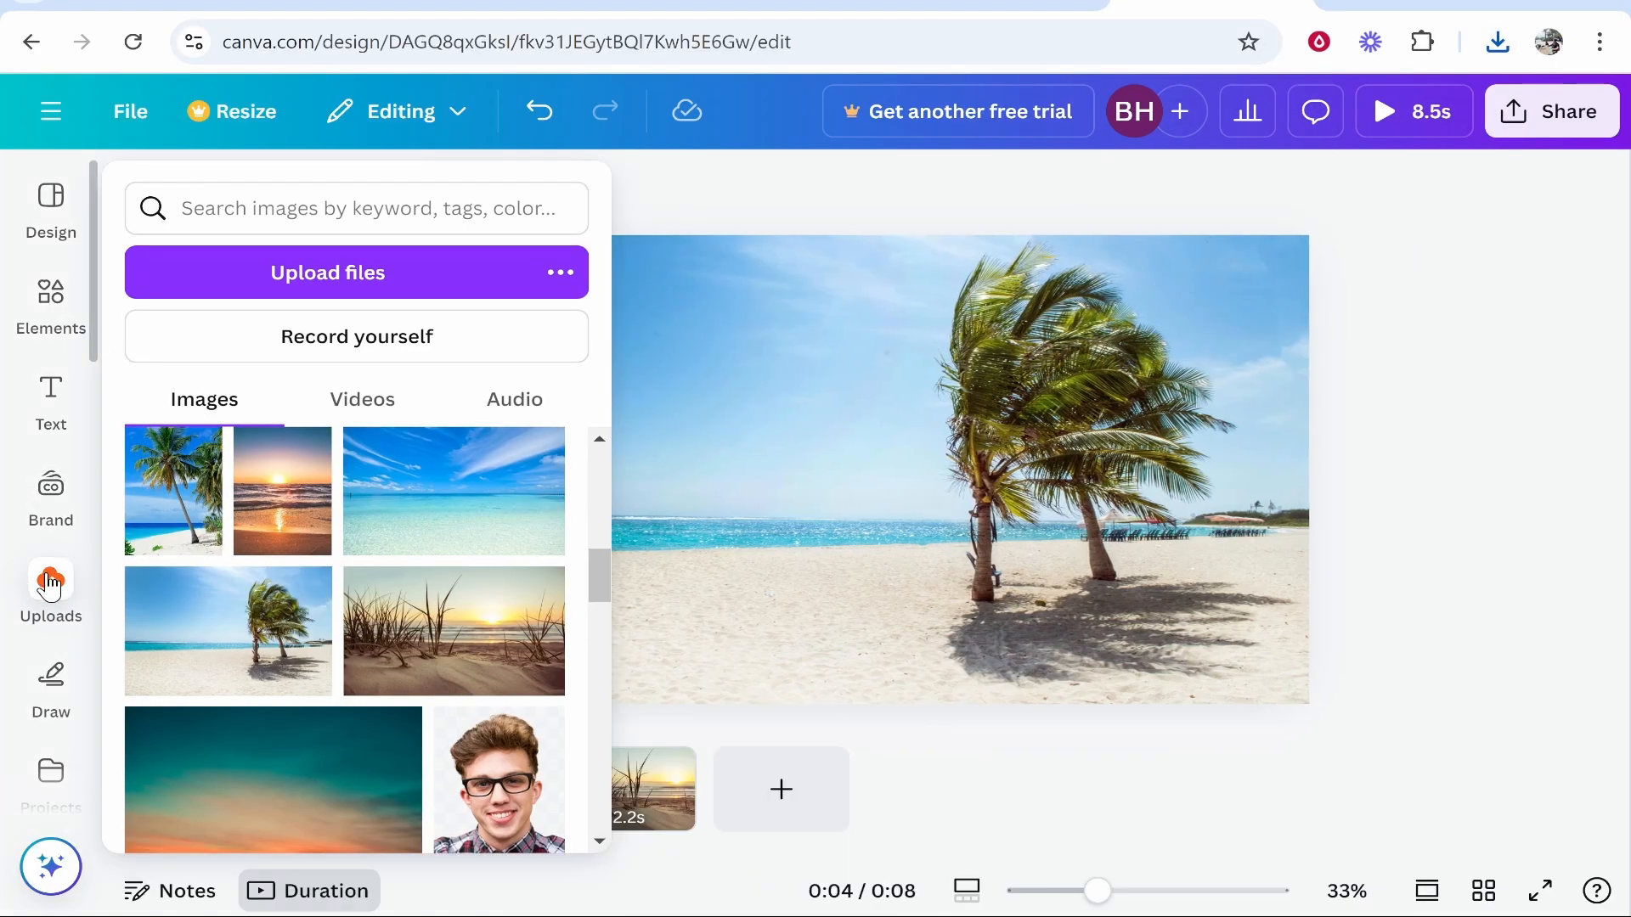
pyautogui.click(421, 265)
pyautogui.click(950, 268)
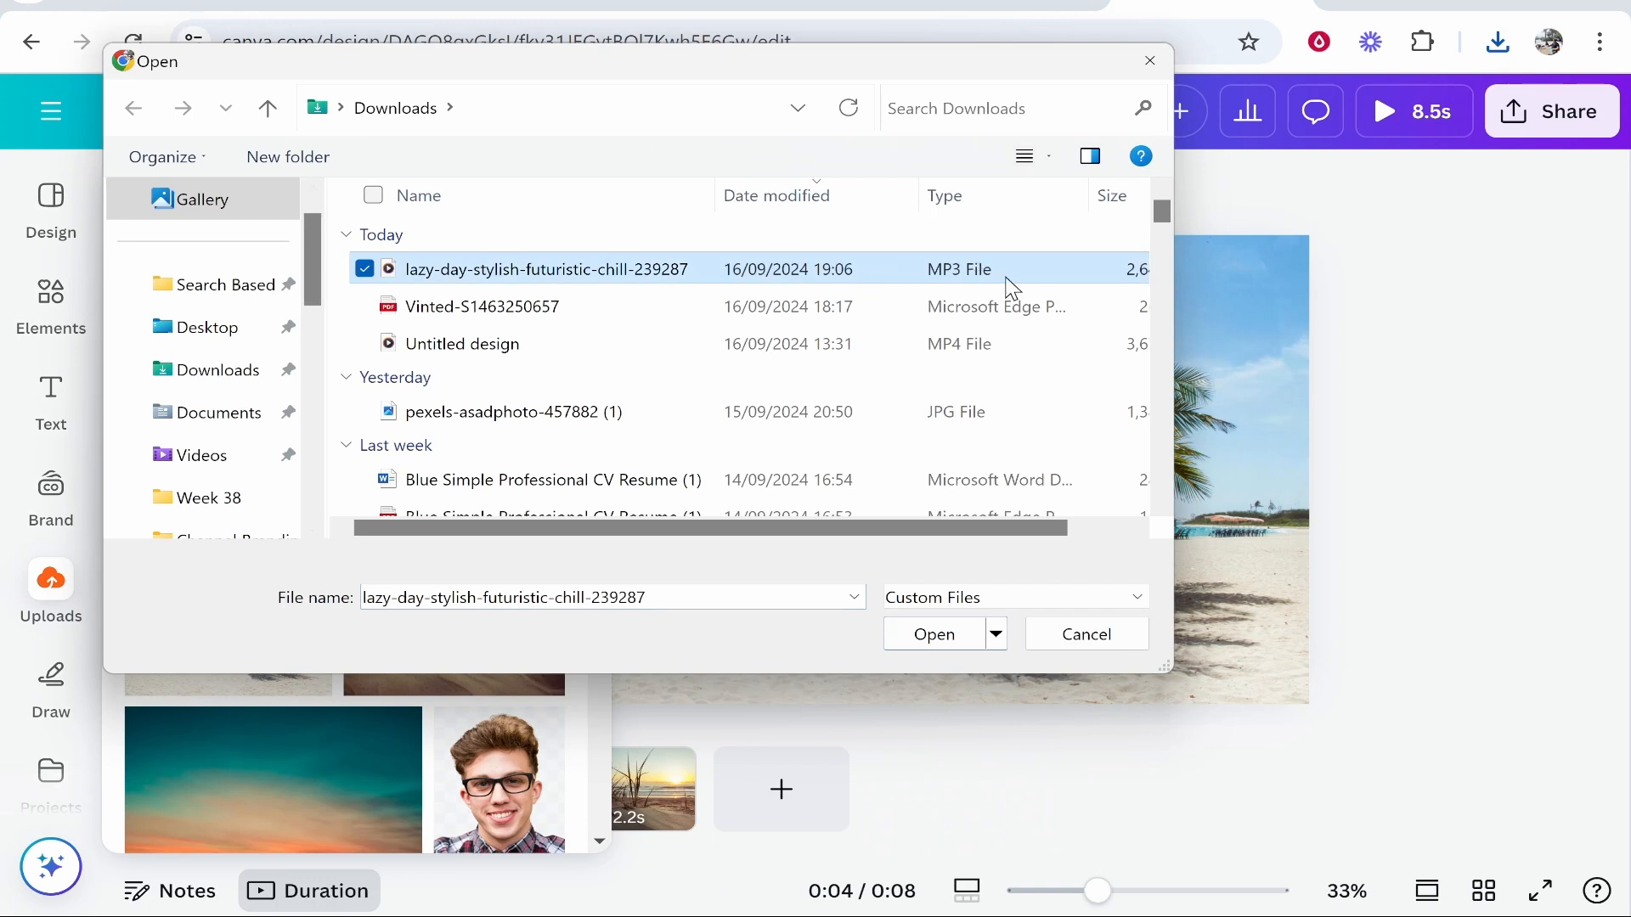
pyautogui.click(960, 633)
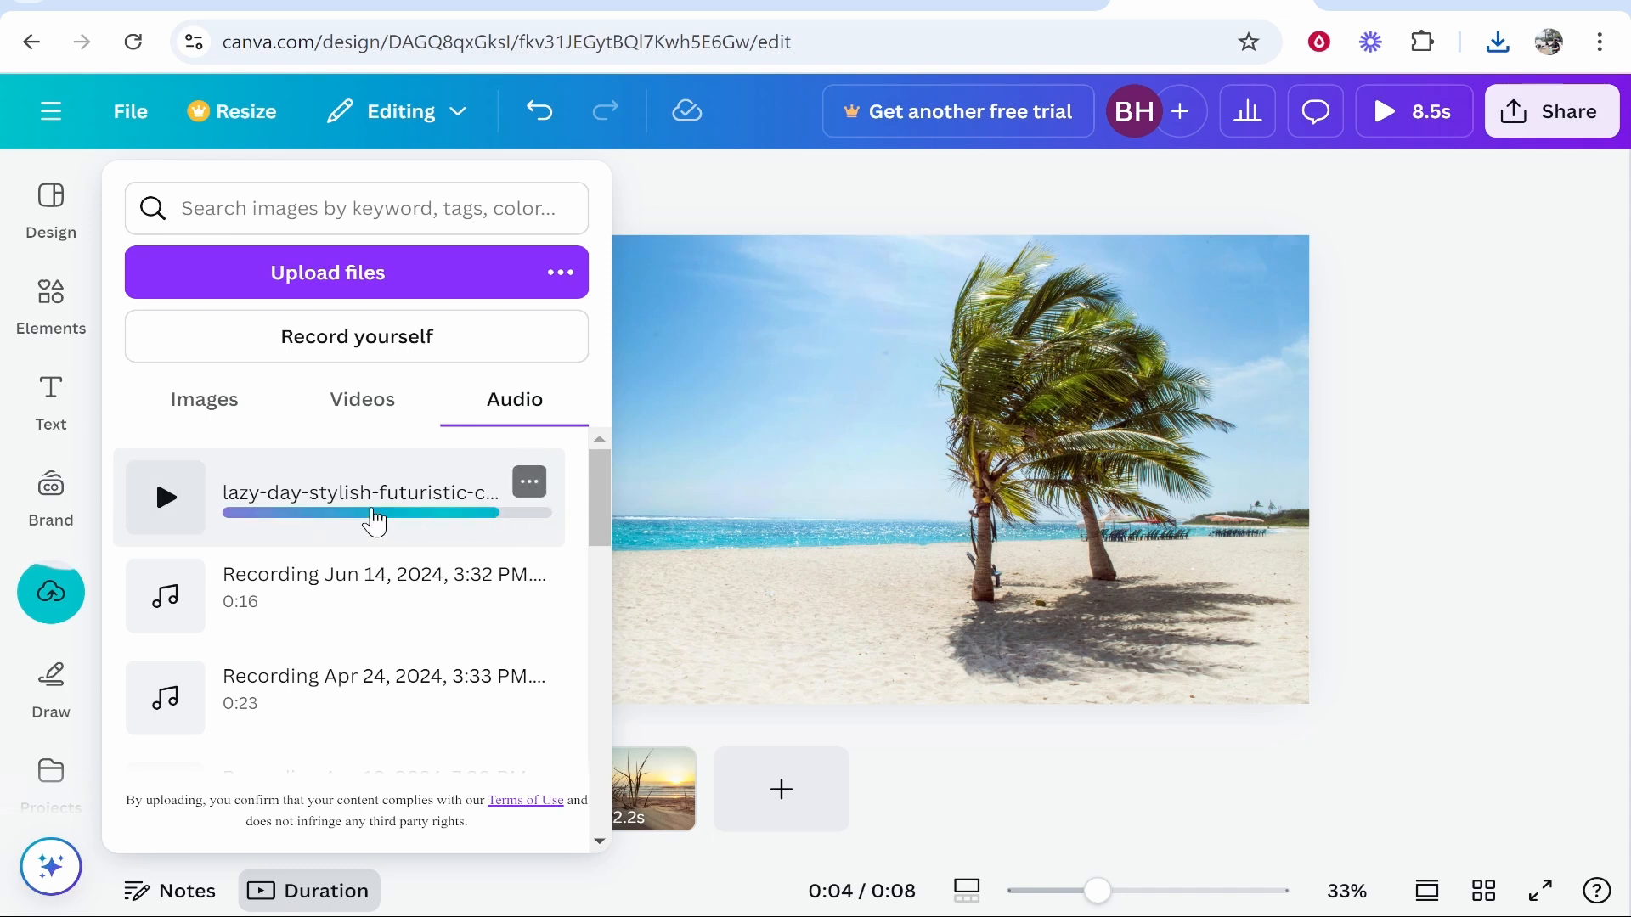
# Place the uploaded music under the pages, spanning the full 8.5-second slideshow from its start, and dismiss the Beat Sync tip.
pyautogui.moveTo(255, 514); pyautogui.dragTo(267, 824)
pyautogui.moveTo(416, 824); pyautogui.dragTo(83, 815)
pyautogui.moveTo(682, 811)
pyautogui.mouseDown()
pyautogui.moveTo(735, 808)
pyautogui.moveTo(712, 798)
pyautogui.mouseUp()
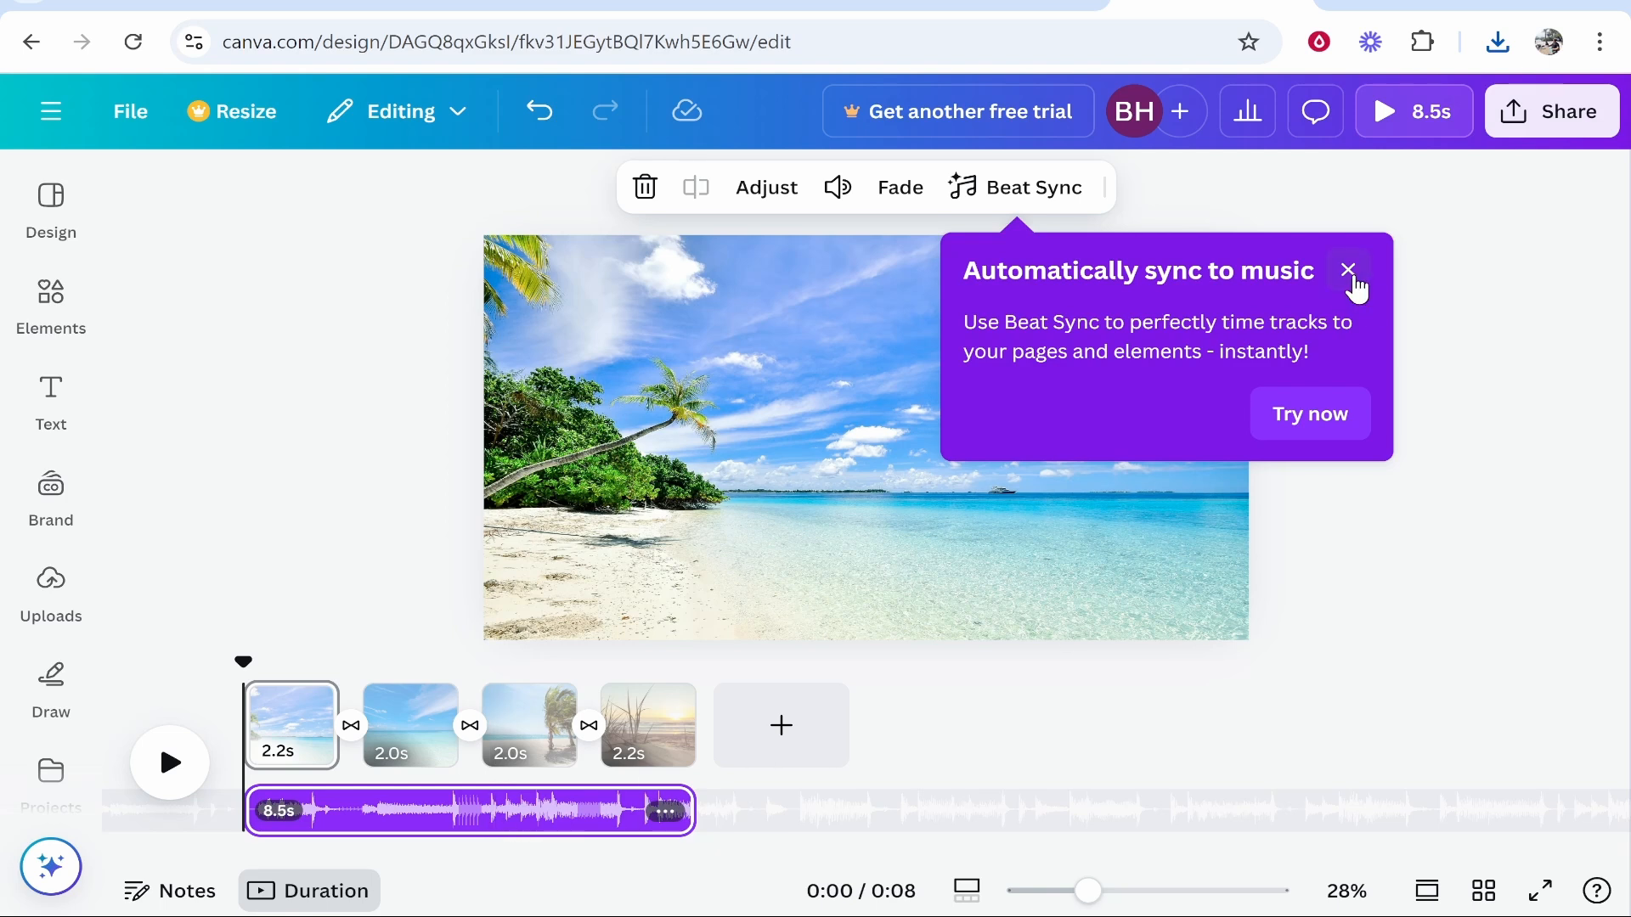
pyautogui.click(1351, 274)
# Lower the music track's volume to 18.
pyautogui.click(405, 820)
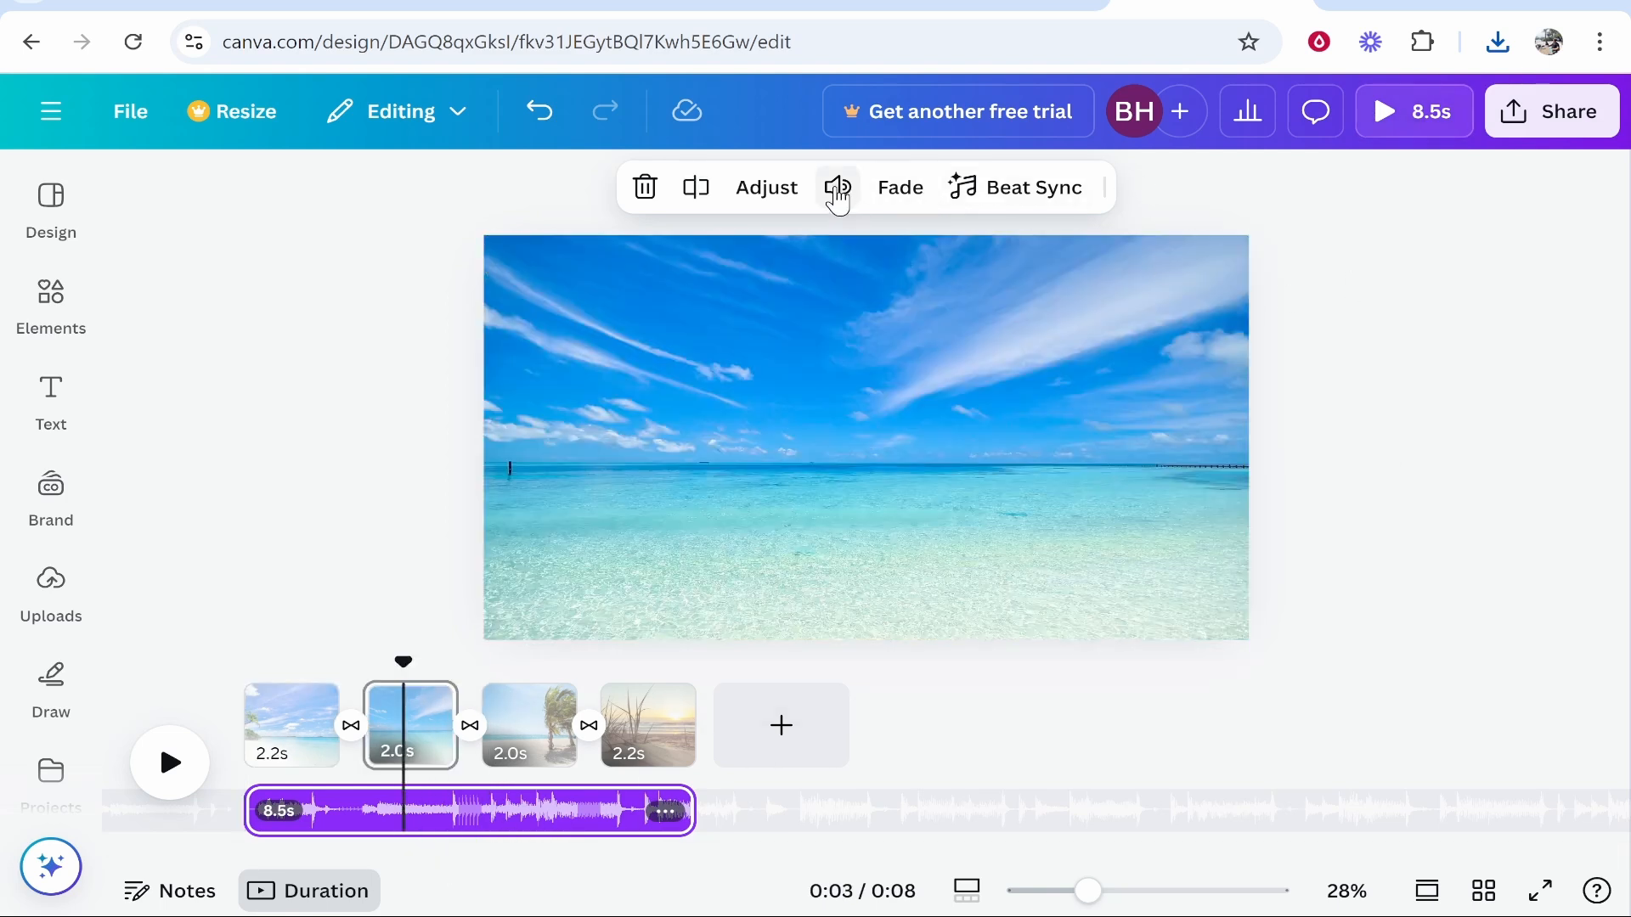
pyautogui.click(837, 188)
pyautogui.moveTo(710, 342); pyautogui.dragTo(635, 344)
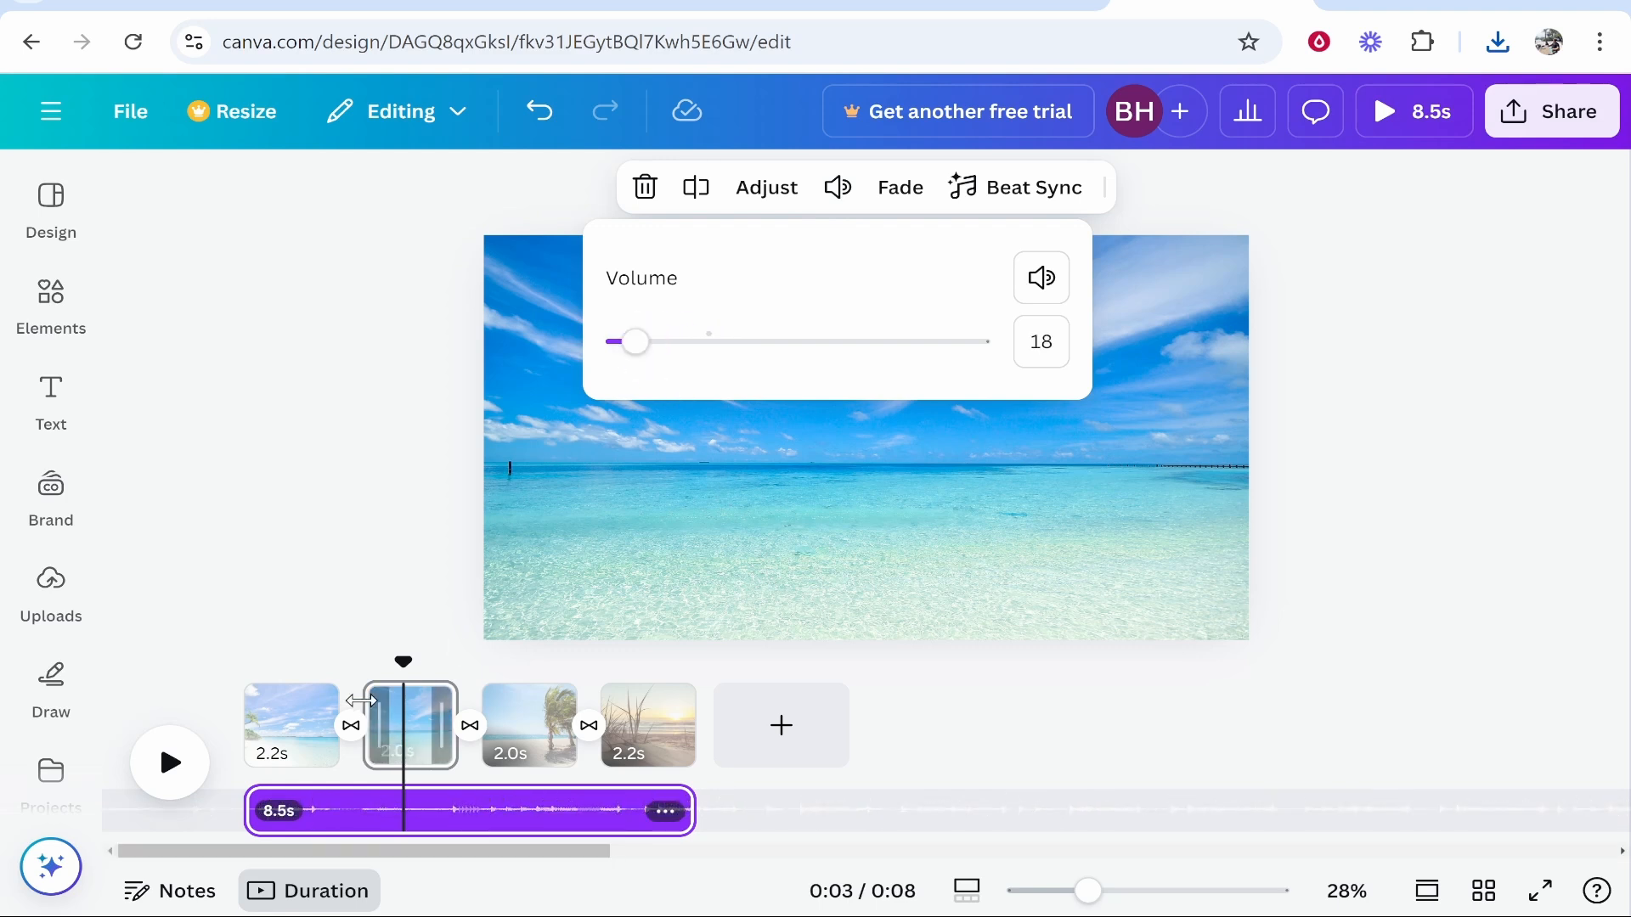
# Play the slideshow from the first page to preview it with the music, and pause it partway.
pyautogui.click(289, 714)
pyautogui.click(170, 762)
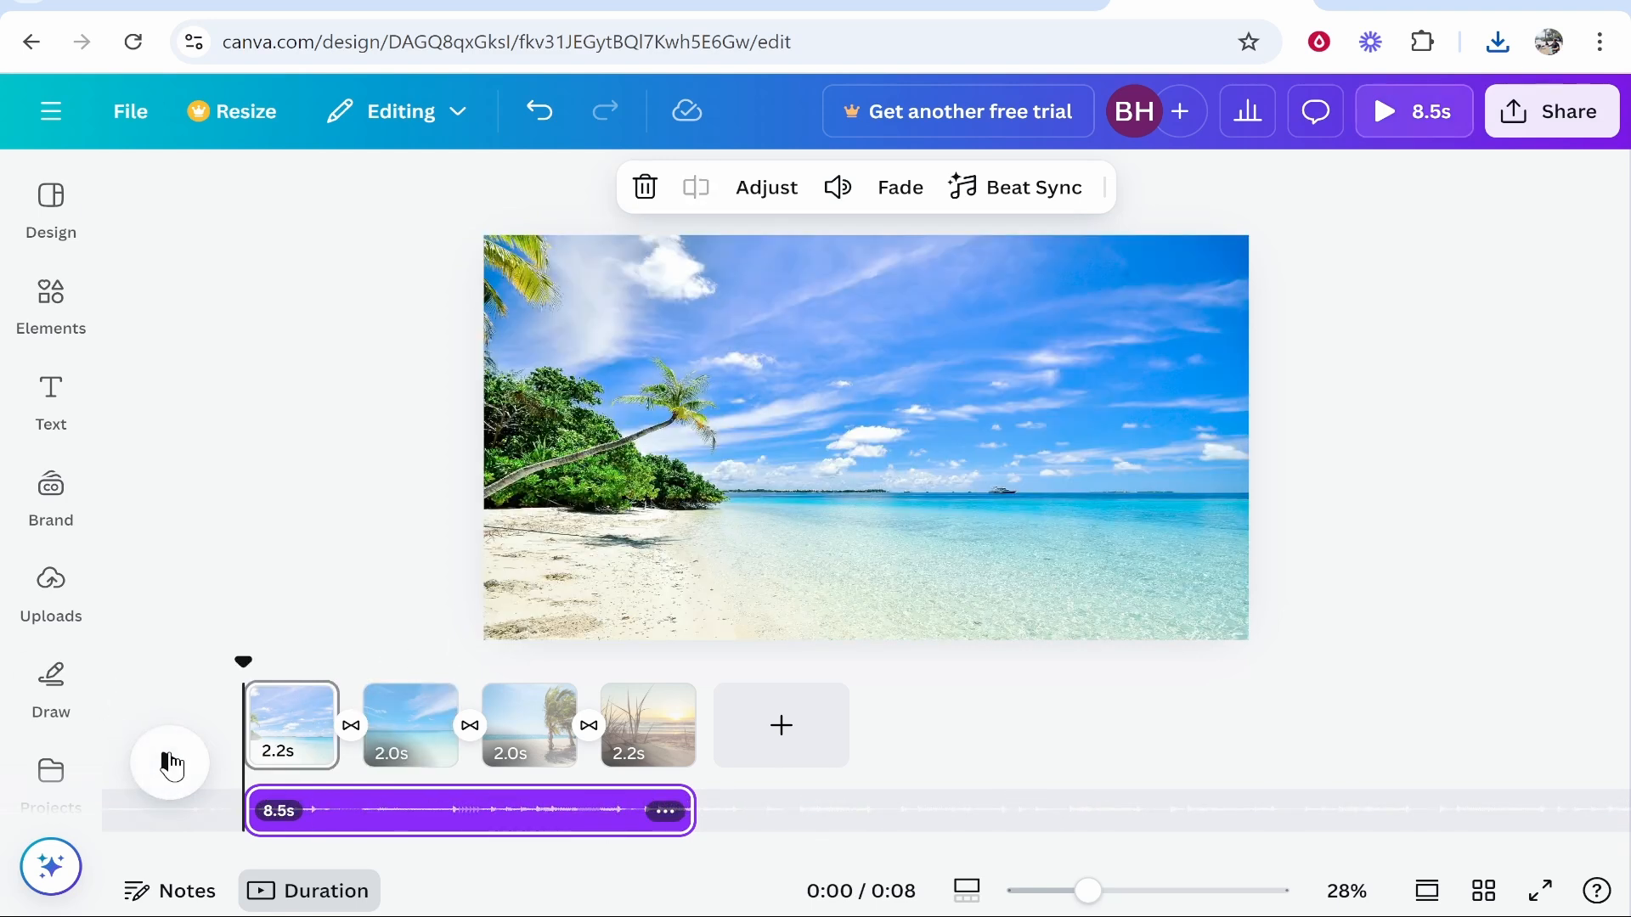
pyautogui.click(173, 769)
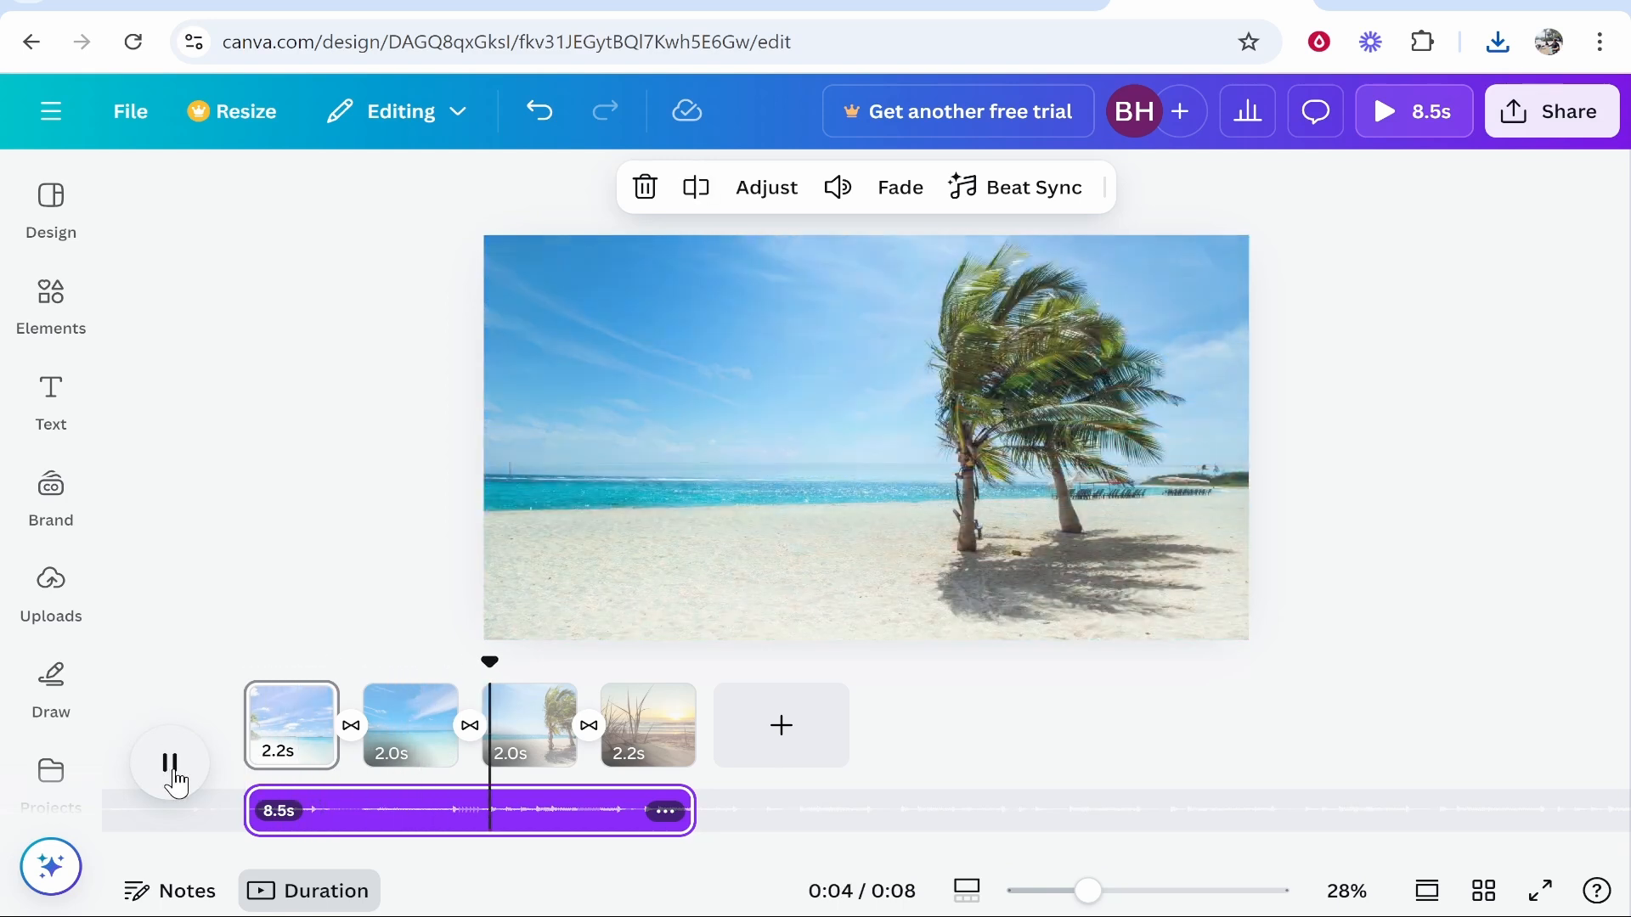
pyautogui.click(173, 769)
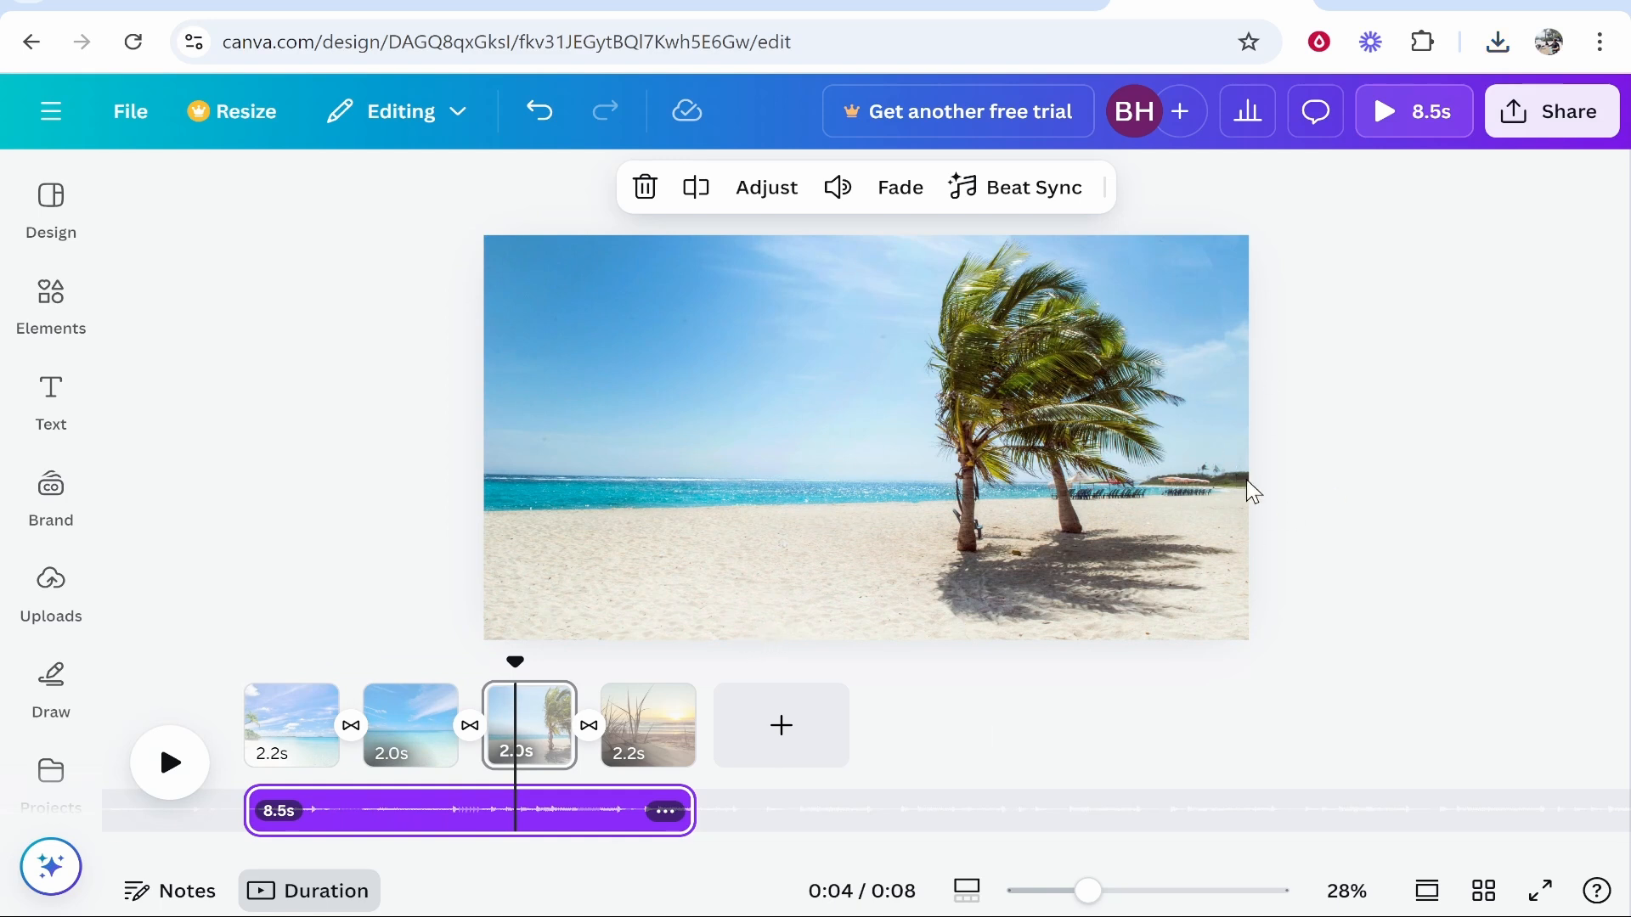
# Download all four pages as a 1080p MP4 video, and play the downloaded file in Media Player to check it.
pyautogui.click(1585, 126)
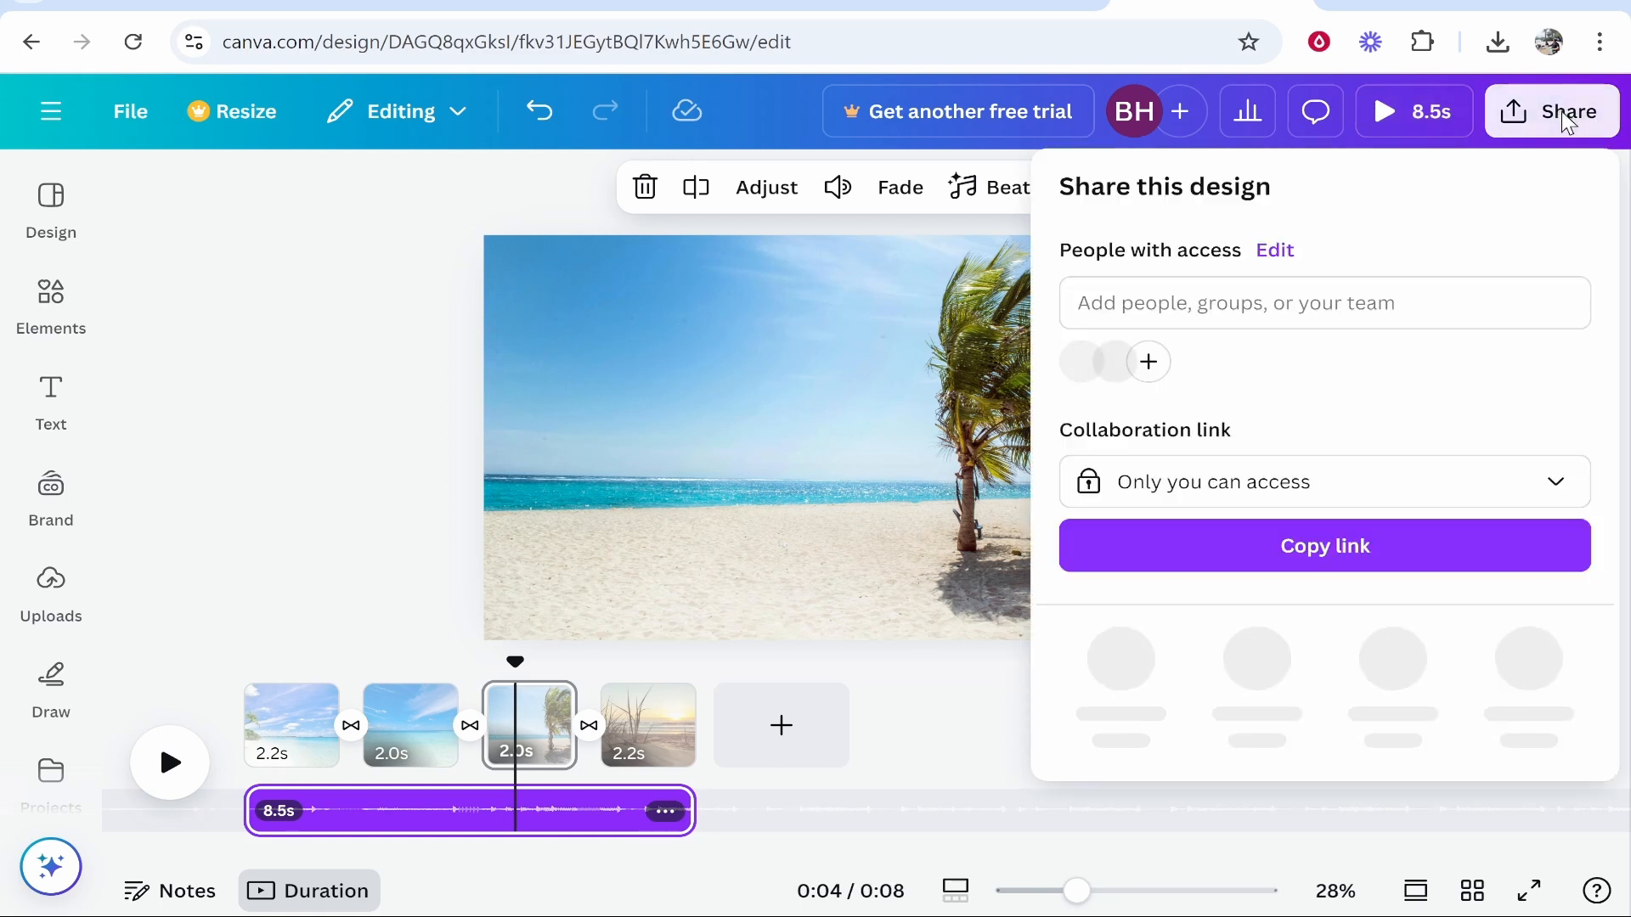
pyautogui.click(1121, 661)
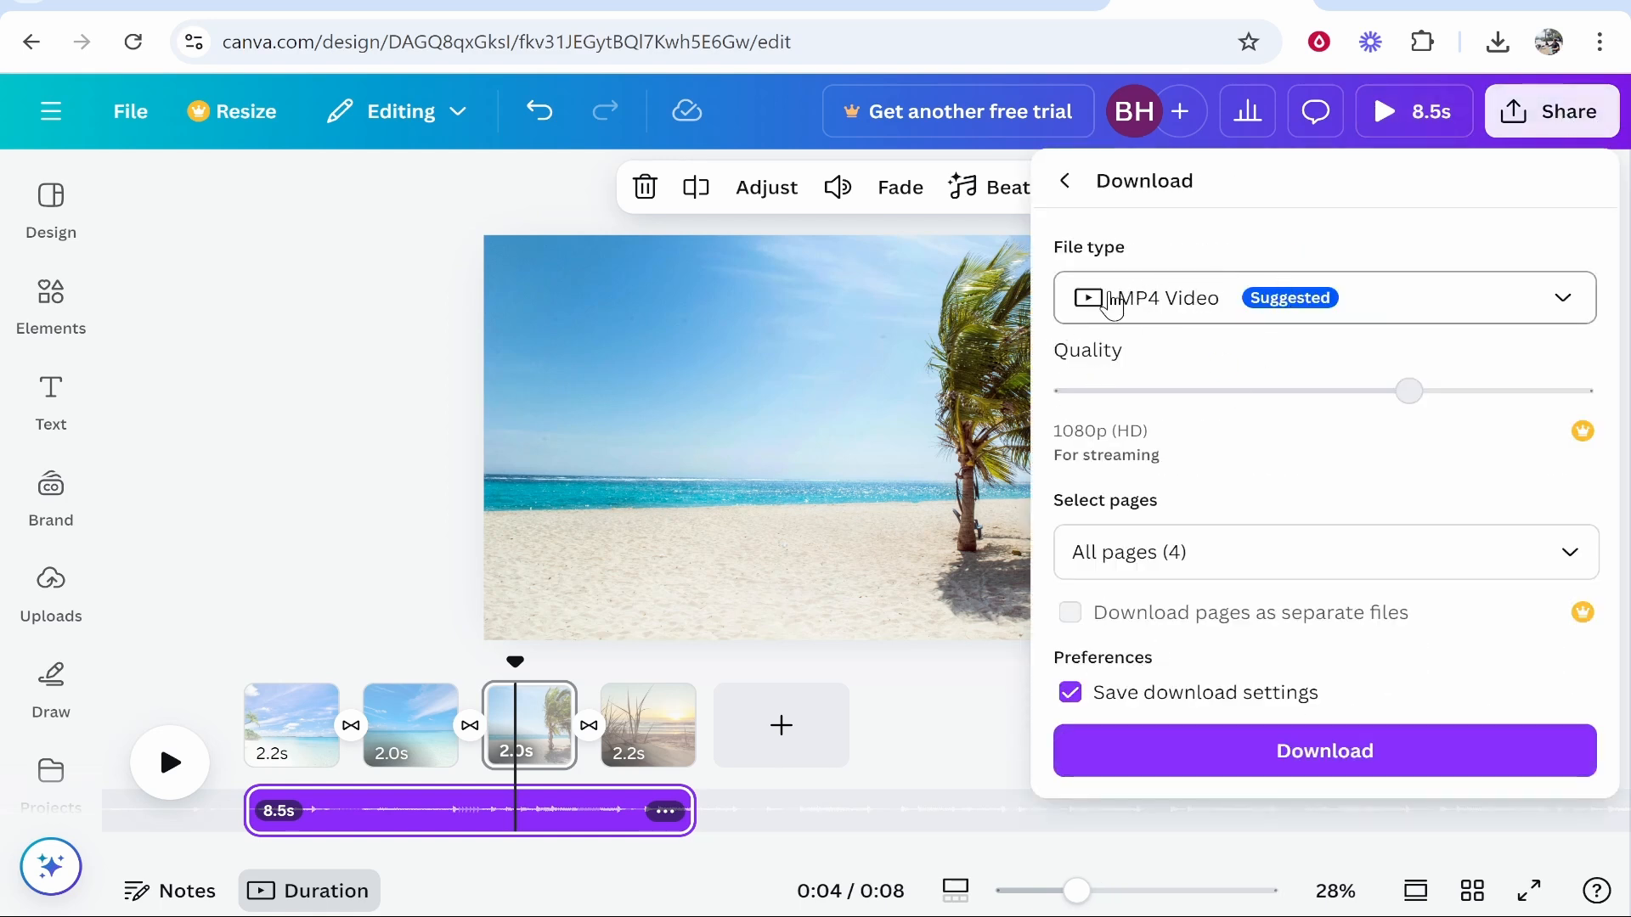
pyautogui.click(1249, 753)
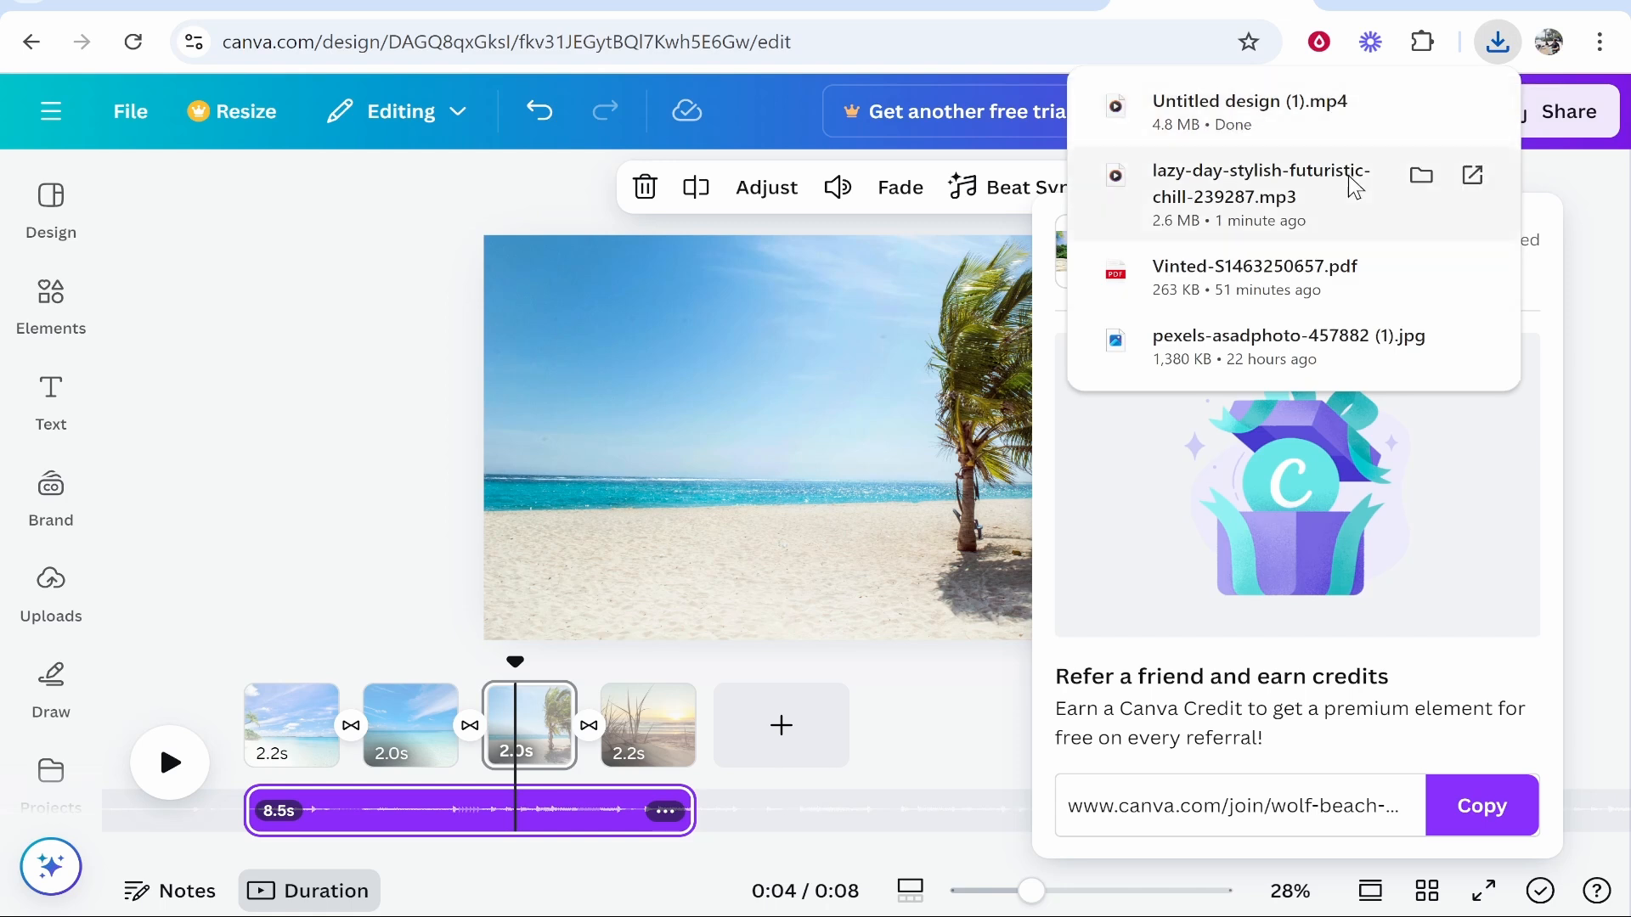
pyautogui.click(1344, 124)
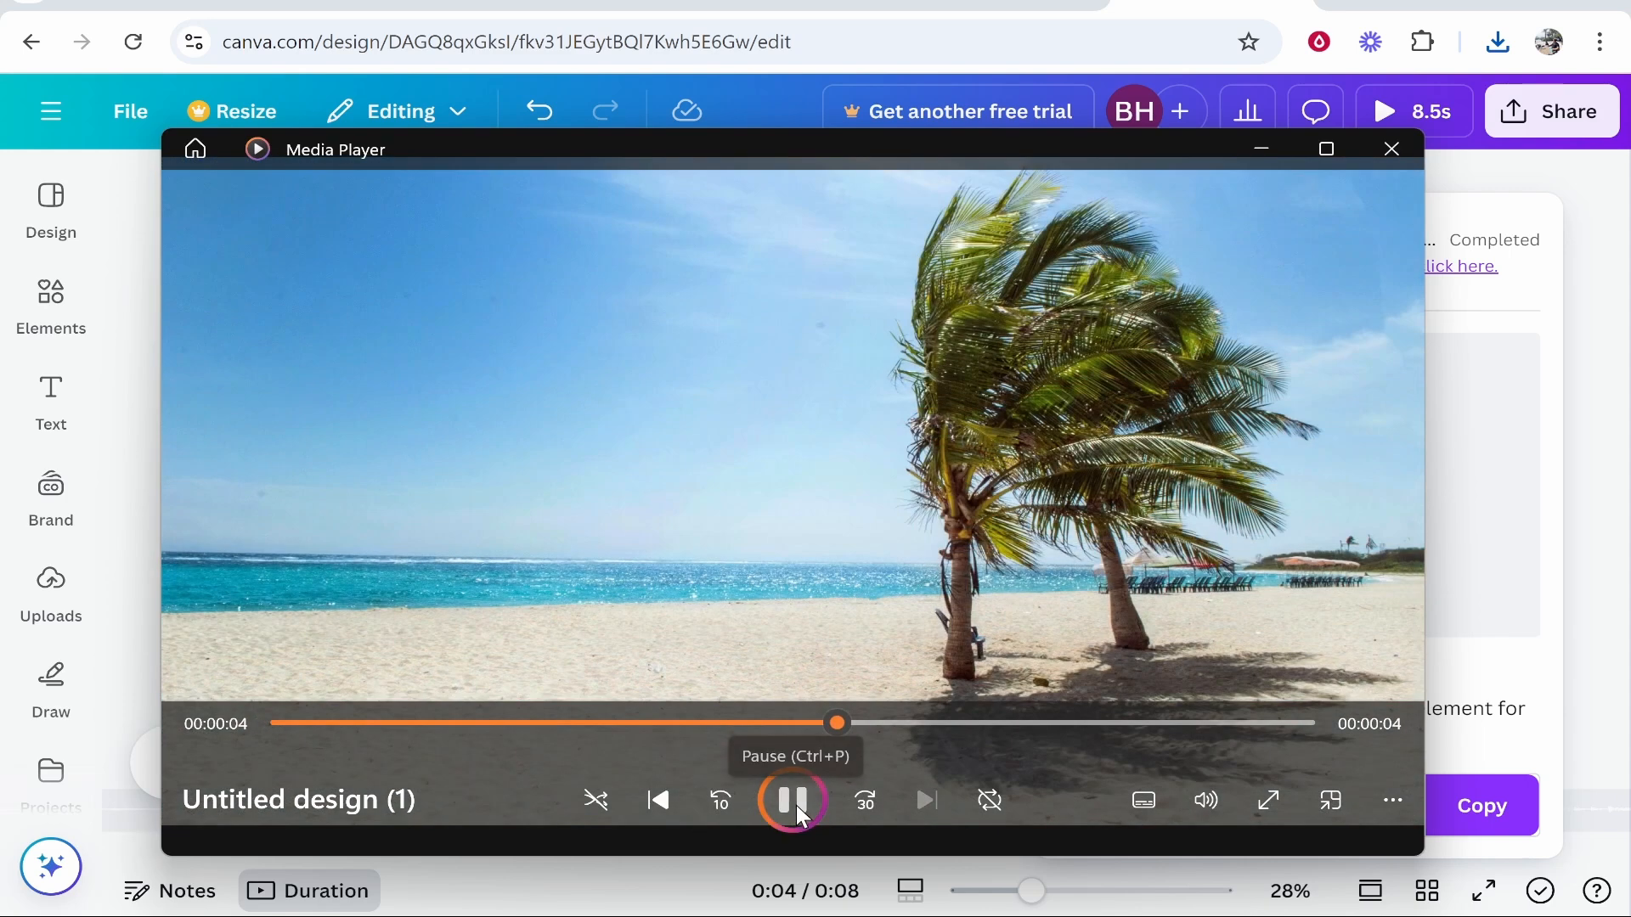
pyautogui.click(795, 806)
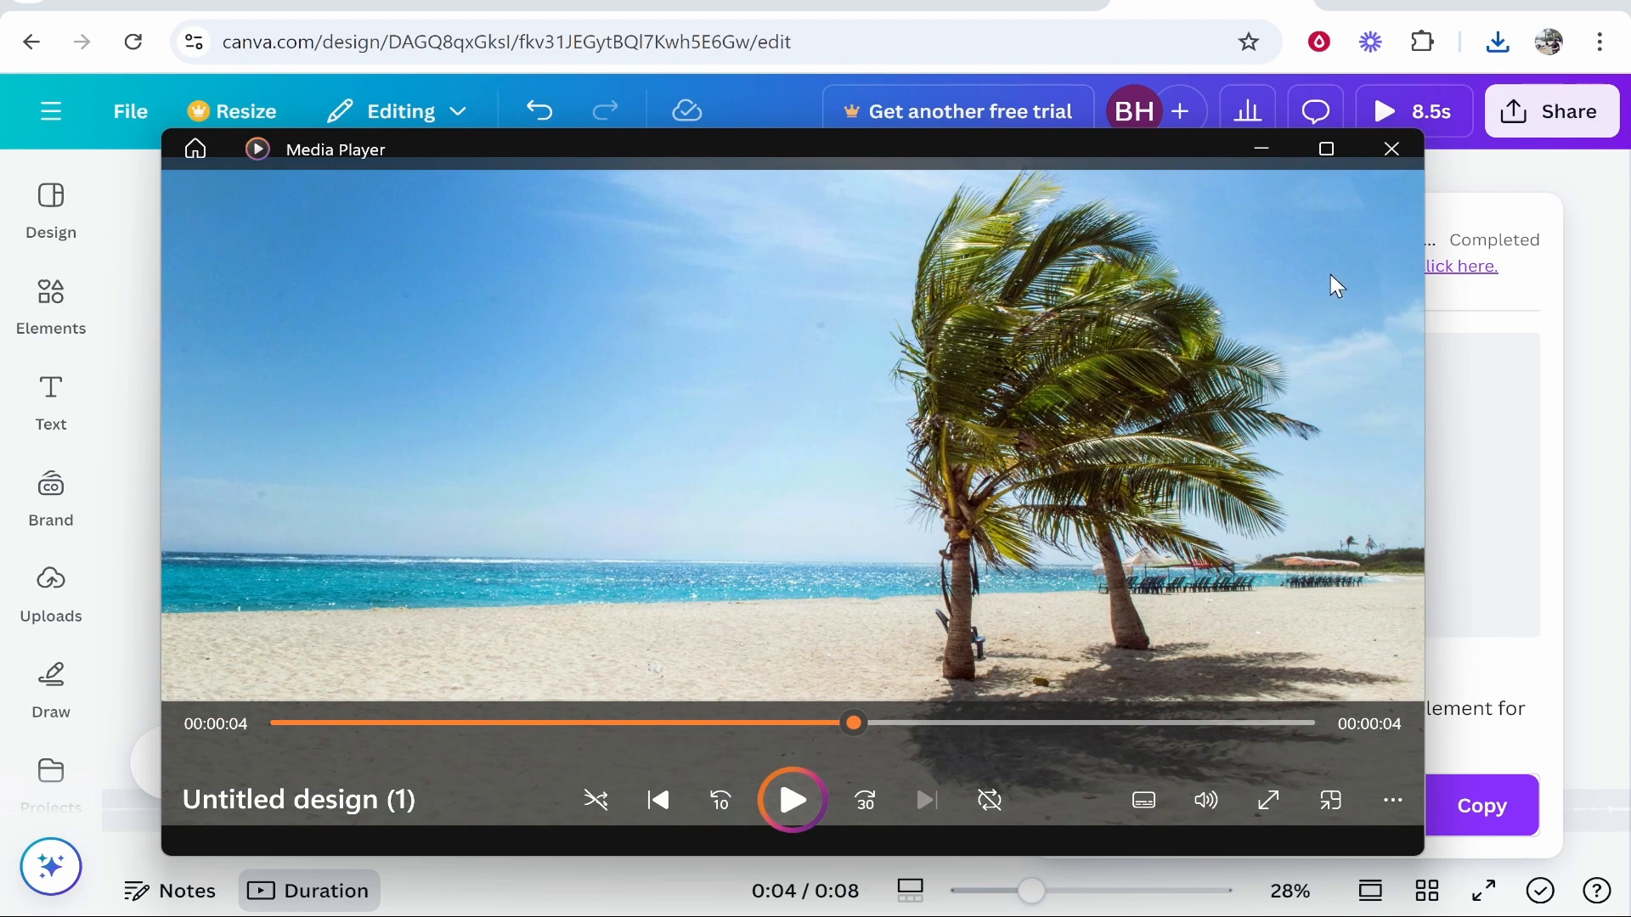